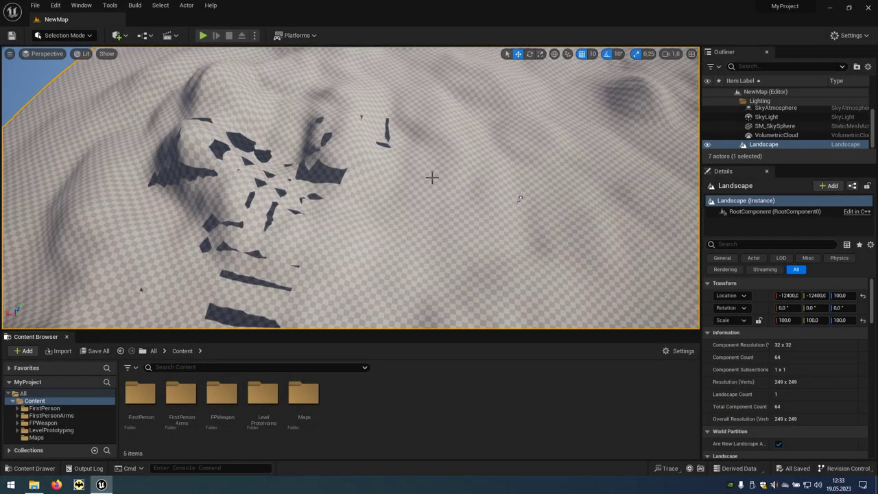
Step: Open the Quick Add content dropdown in the main toolbar to reveal Quixel Bridge
{"action": "left_click", "coordinate": [127, 39]}
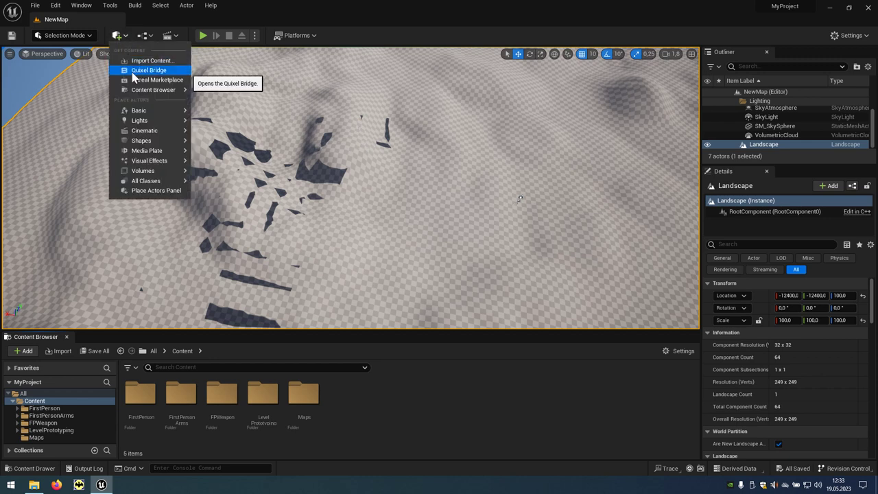
Step: In Quixel Bridge's Local assets, select Rocky Ground, Forest Floor, Mossy Grass and Trampled Snow
{"action": "left_click", "coordinate": [173, 77]}
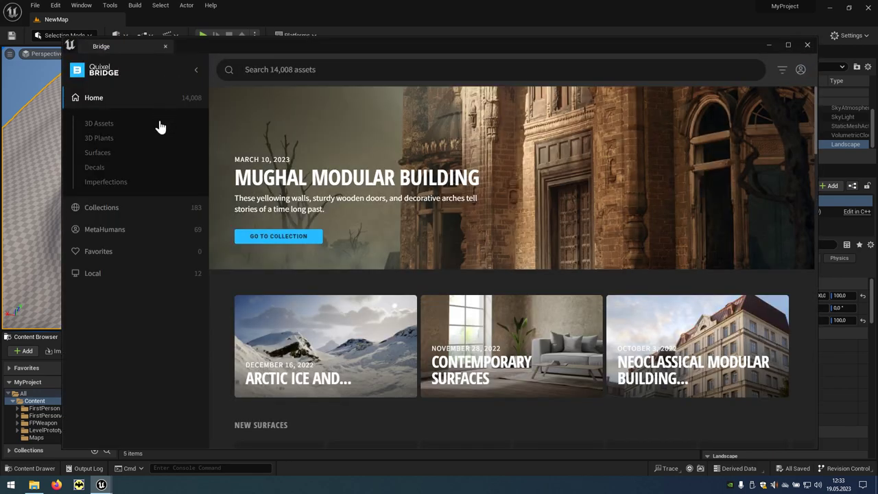
{"action": "left_click", "coordinate": [95, 280]}
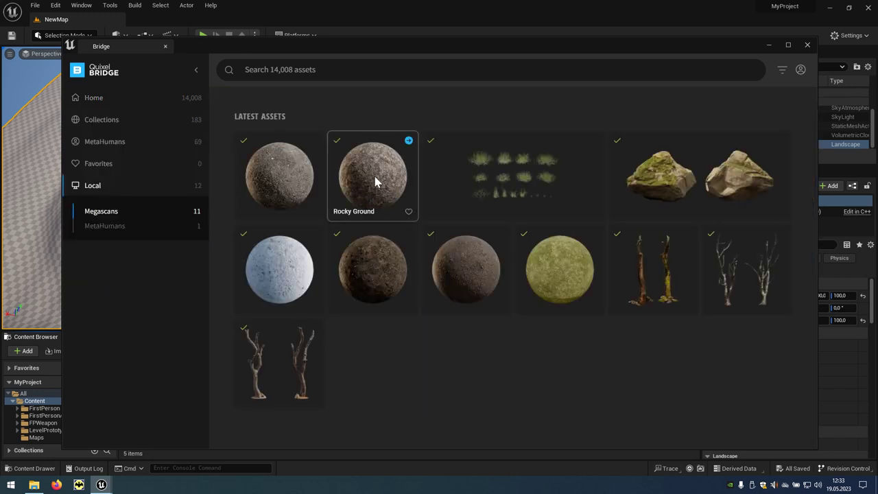
{"action": "left_click", "coordinate": [376, 182]}
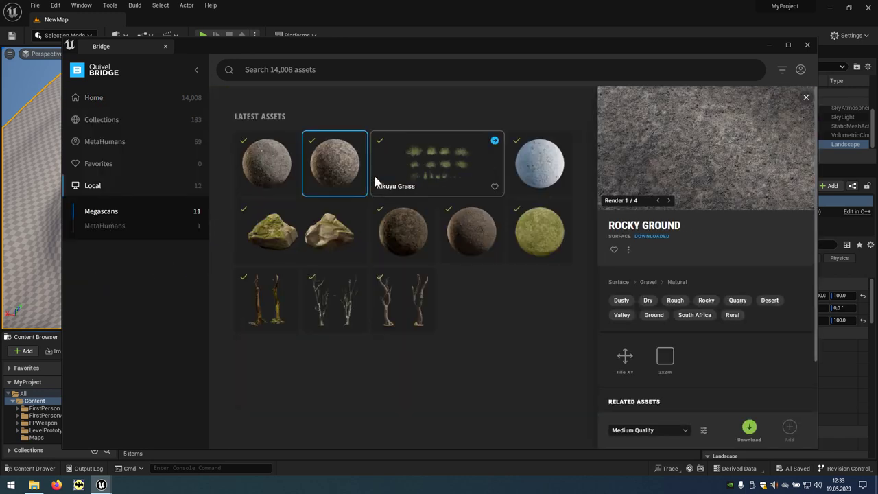
{"action": "left_click", "coordinate": [409, 236], "text": "ctrl"}
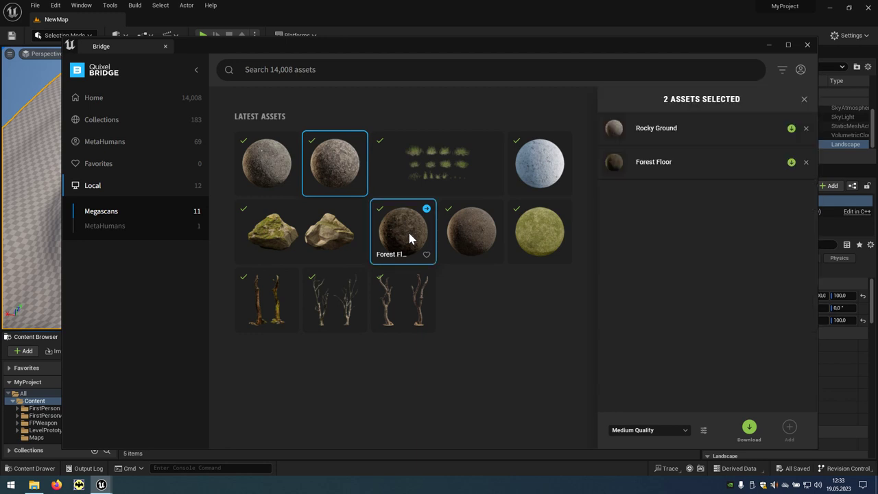
{"action": "left_click", "coordinate": [539, 241], "text": "ctrl"}
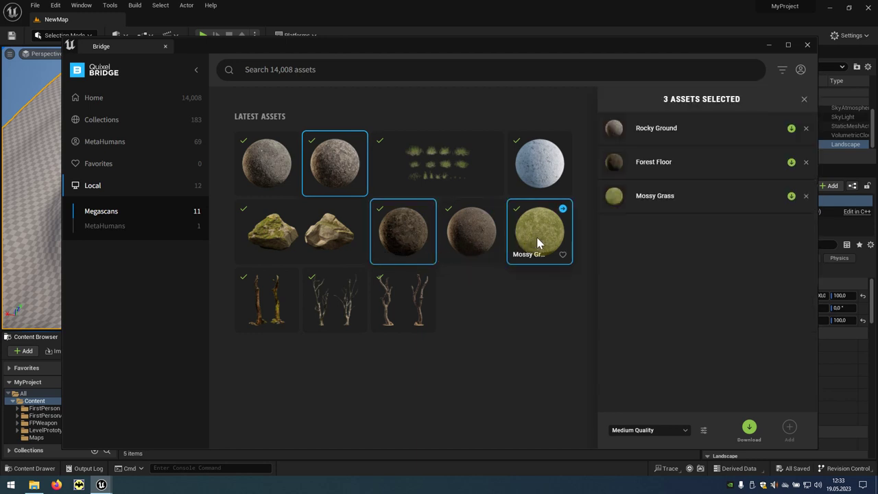
{"action": "left_click", "coordinate": [544, 180], "text": "ctrl"}
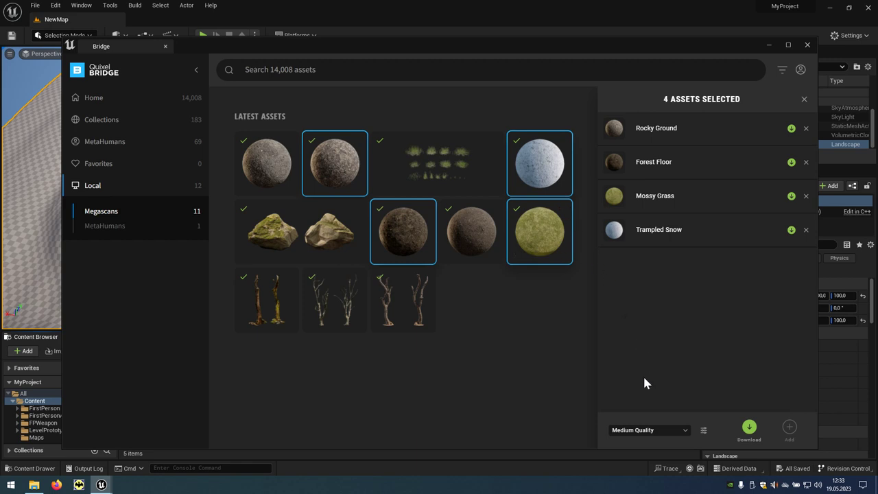
Step: Download the four surfaces at Highest Quality and close Bridge
{"action": "left_click", "coordinate": [685, 431]}
{"action": "left_click", "coordinate": [677, 411]}
{"action": "left_click", "coordinate": [750, 427]}
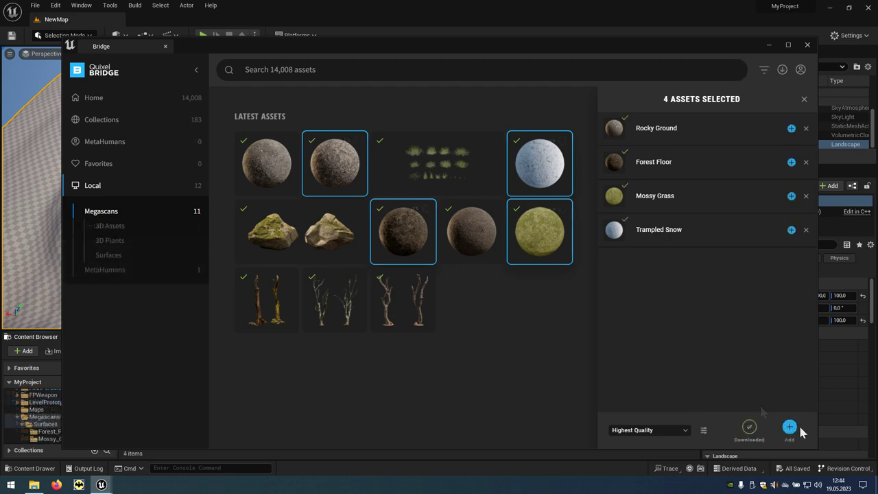
{"action": "left_click", "coordinate": [807, 44]}
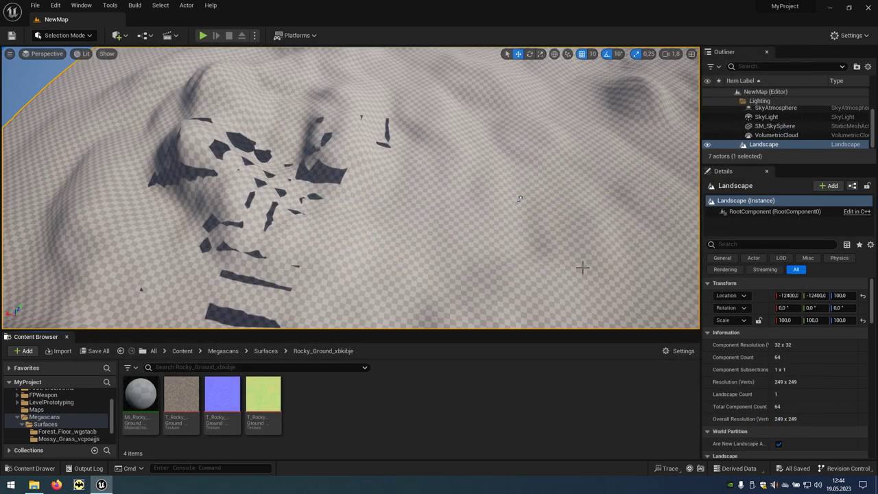
Step: Create a folder named Land in the Content folder and open it
{"action": "left_click", "coordinate": [266, 352]}
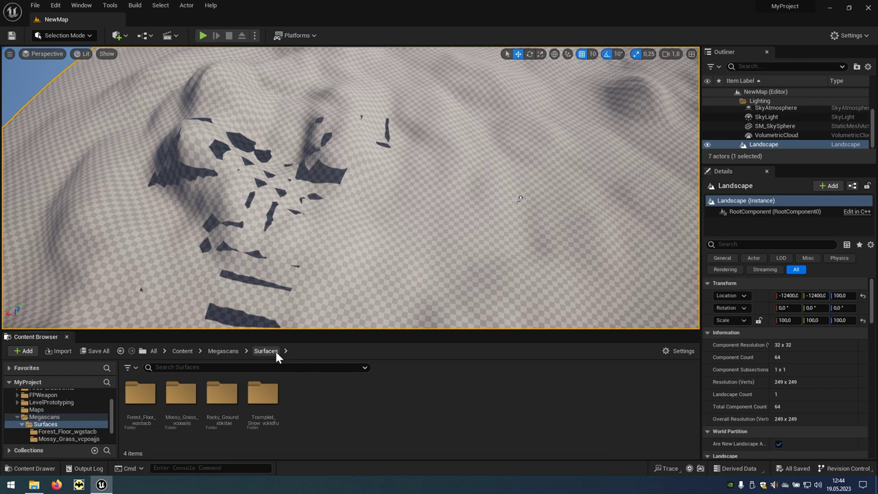
{"action": "left_click", "coordinate": [184, 353]}
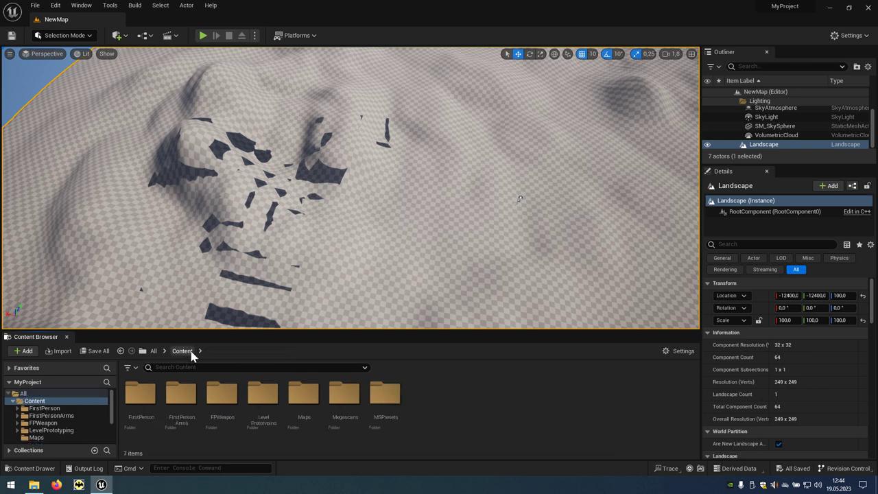
{"action": "right_click", "coordinate": [455, 430]}
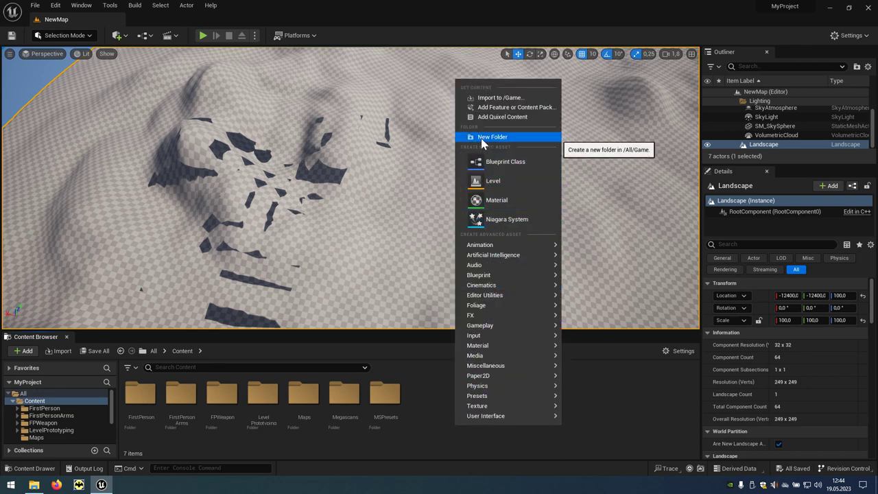
{"action": "left_click", "coordinate": [518, 140]}
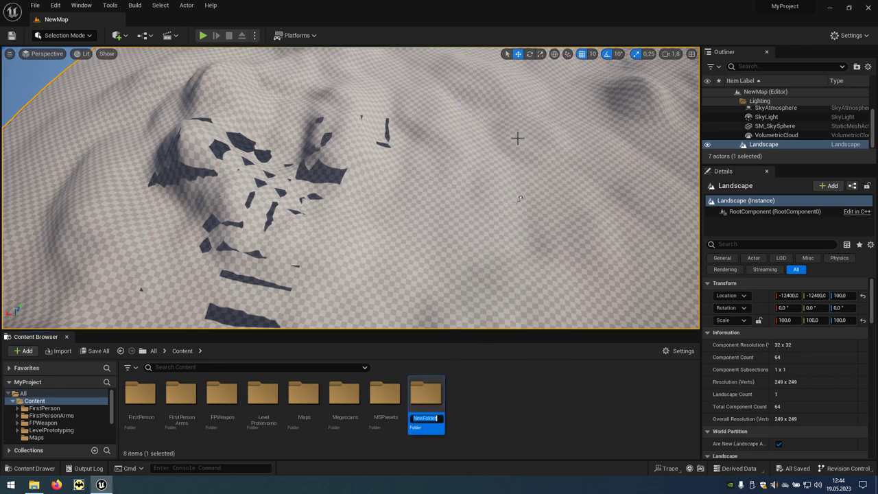
{"action": "type", "text": "Land"}
{"action": "key", "text": "Return"}
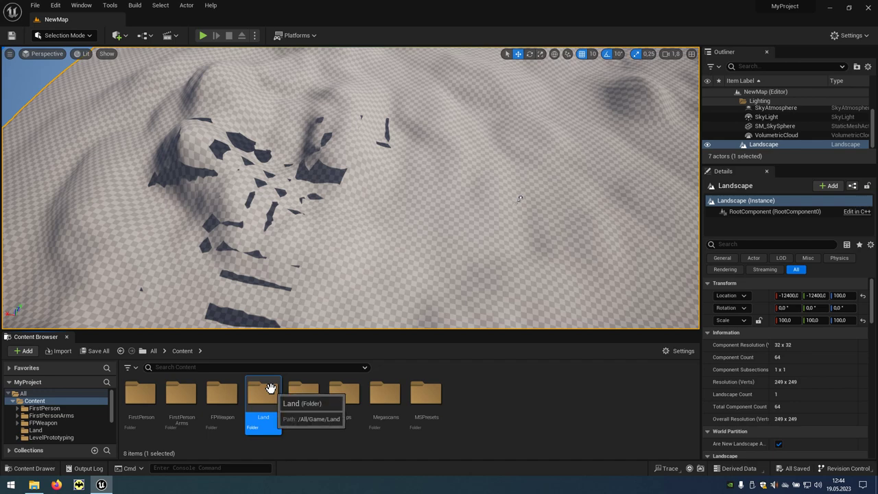
{"action": "double_click", "coordinate": [271, 388]}
{"action": "right_click", "coordinate": [272, 395]}
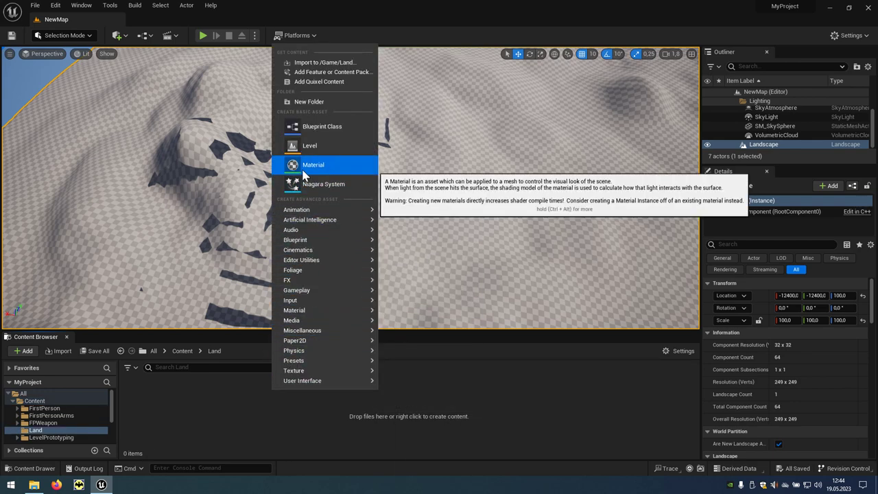
Step: Create a material named LandMaterial in Land and open it in a floating Material Editor window
{"action": "left_click", "coordinate": [338, 176]}
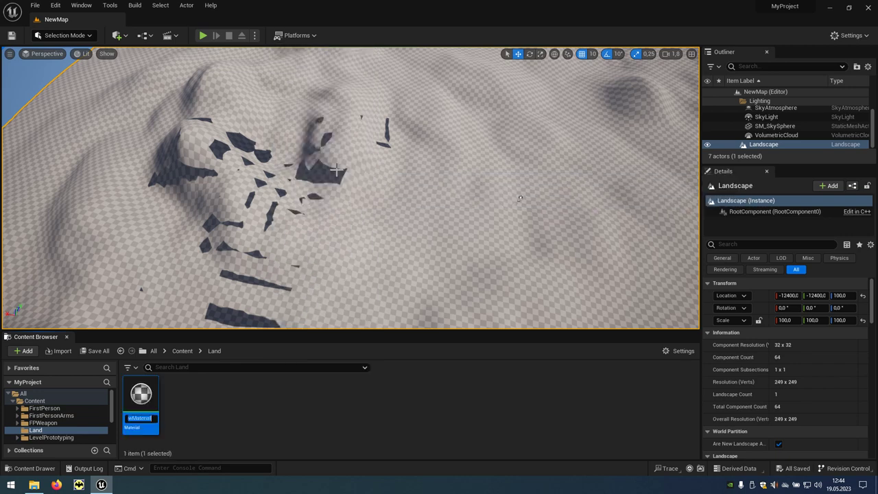
{"action": "key", "text": "Home"}
{"action": "key", "text": "Return"}
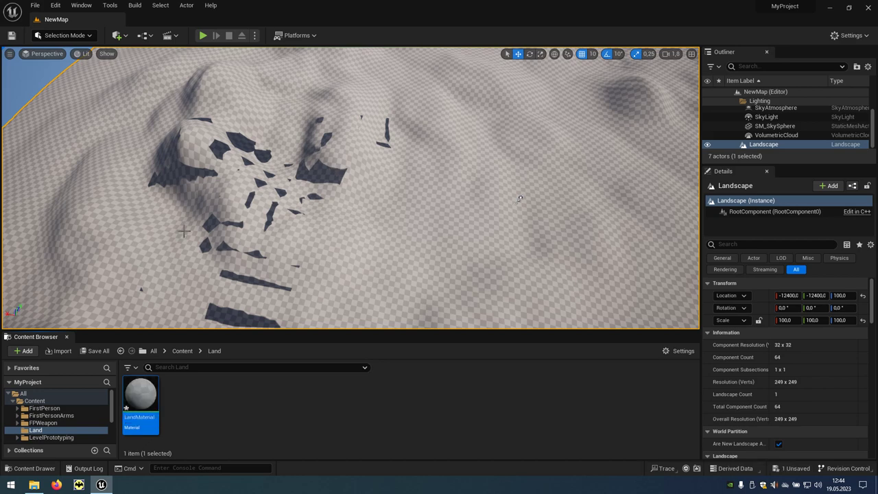
{"action": "double_click", "coordinate": [140, 403]}
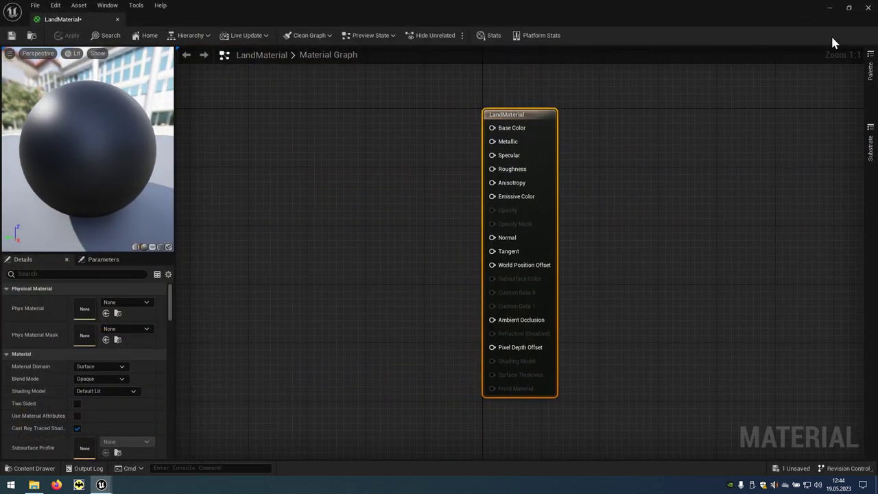
{"action": "left_click", "coordinate": [849, 7]}
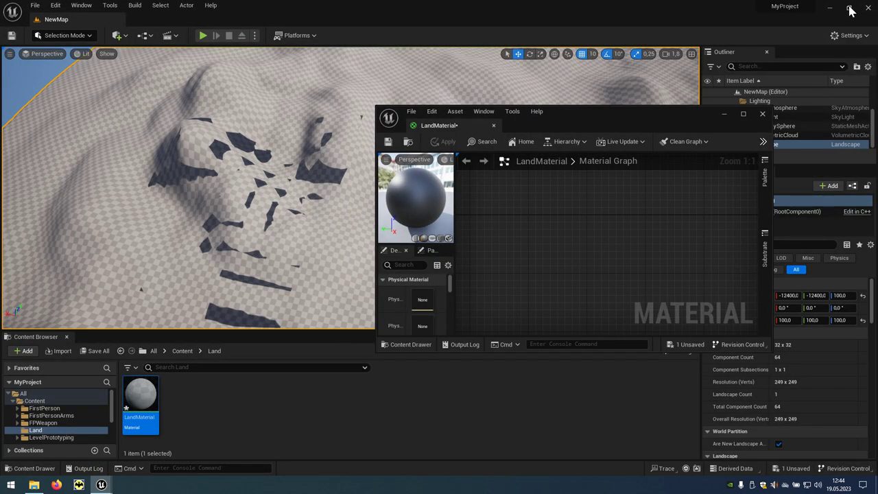
Step: Bring the Mossy Grass colour and normal textures from Megascans Surfaces into the LandMaterial graph
{"action": "left_click", "coordinate": [182, 352]}
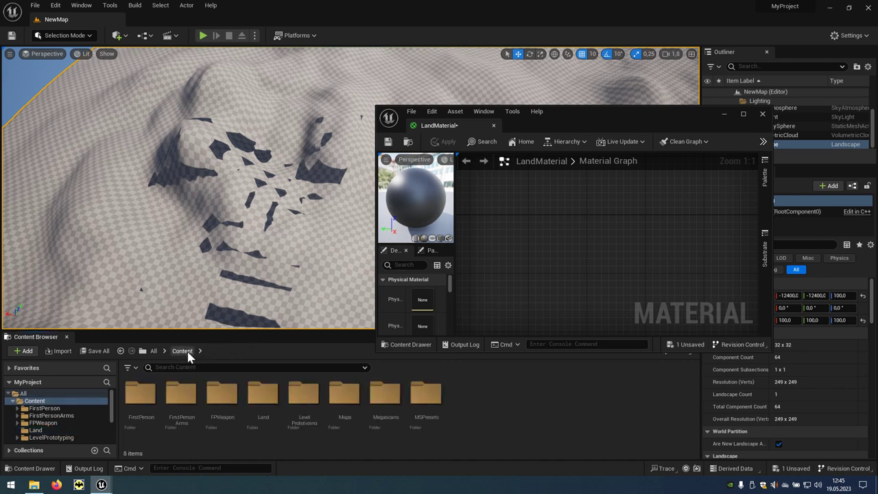
{"action": "double_click", "coordinate": [388, 409]}
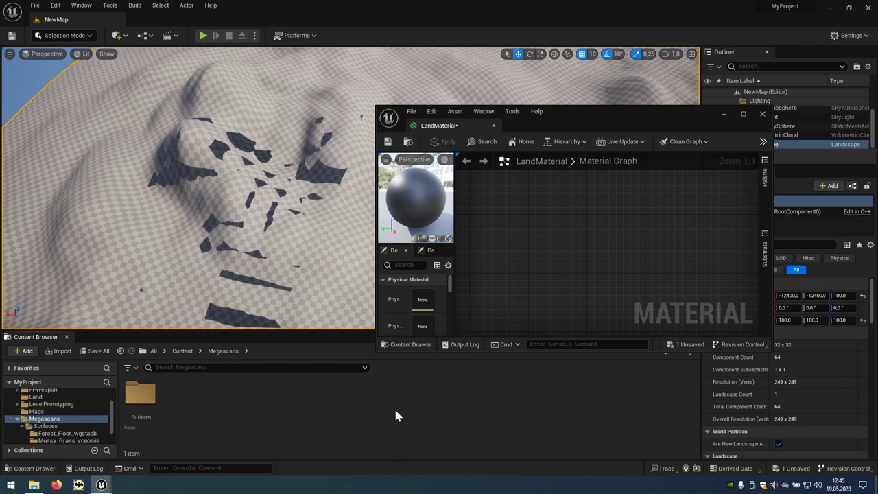
{"action": "double_click", "coordinate": [152, 404]}
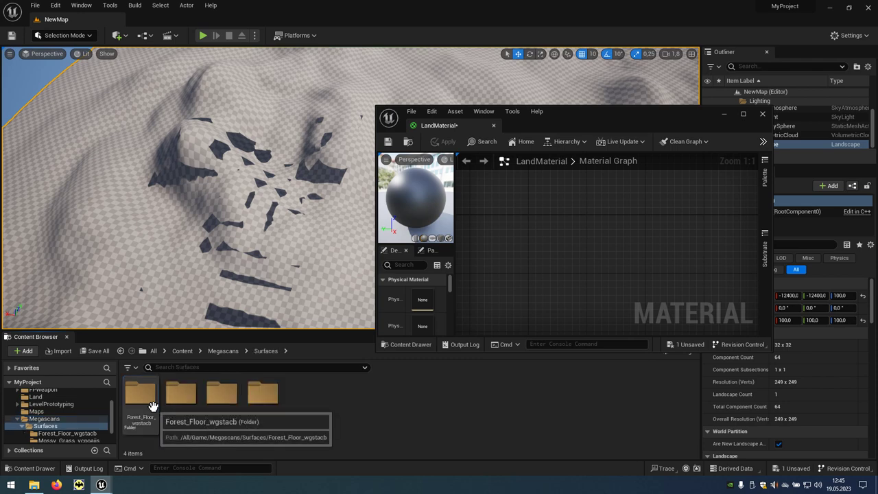
{"action": "double_click", "coordinate": [181, 397]}
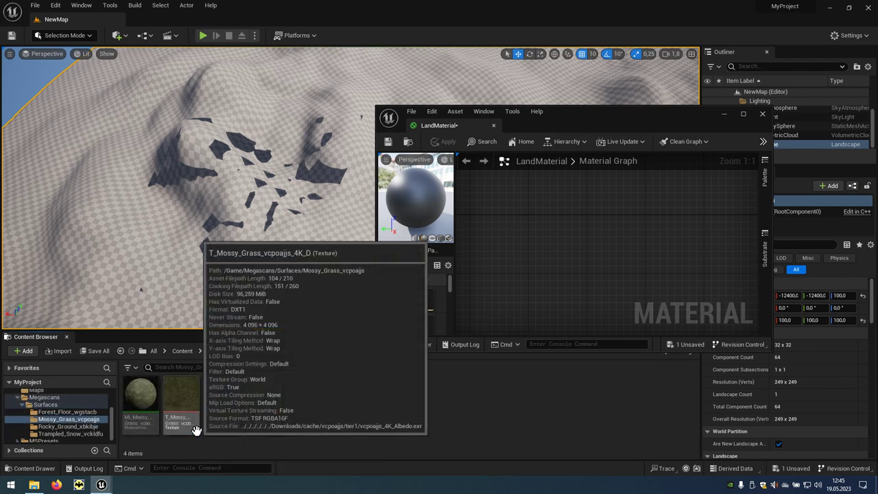
{"action": "left_click", "coordinate": [181, 404]}
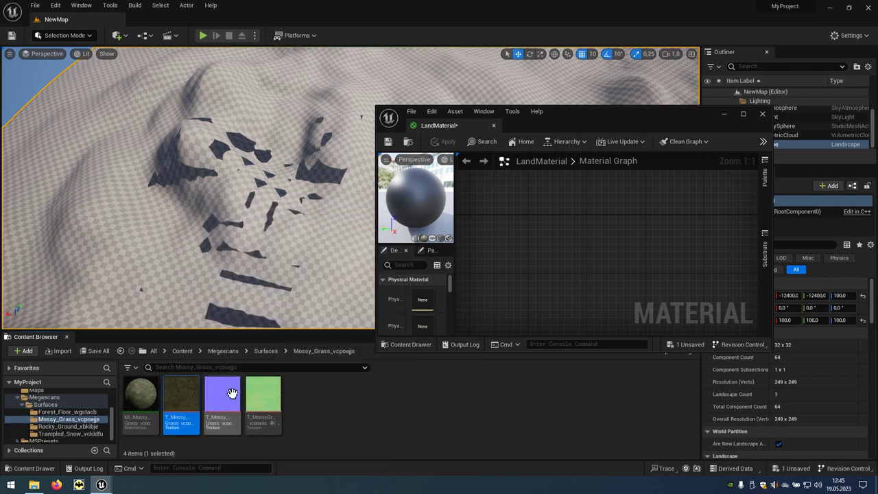
{"action": "left_click", "coordinate": [232, 394], "text": "ctrl"}
{"action": "left_click_drag", "start_coordinate": [232, 394], "coordinate": [521, 192]}
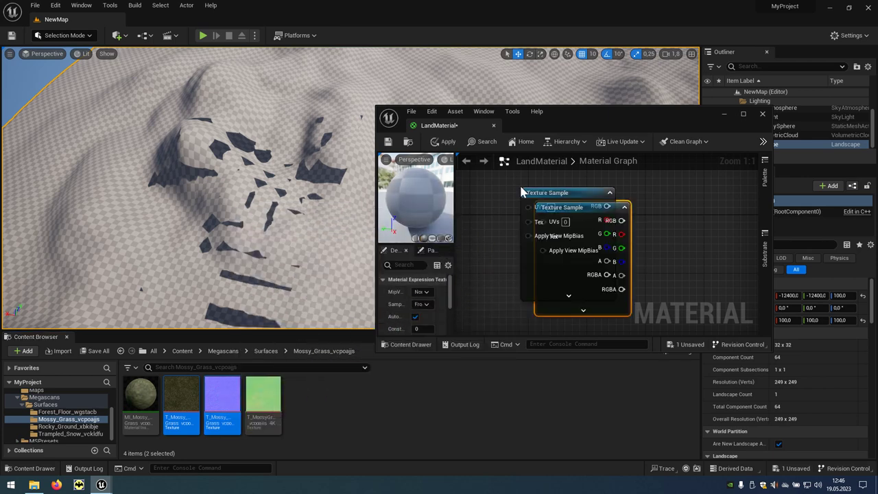
{"action": "mouse_move", "coordinate": [505, 249]}
{"action": "right_mouse_down"}
{"action": "mouse_move", "coordinate": [461, 203]}
{"action": "mouse_move", "coordinate": [483, 169]}
{"action": "right_mouse_up"}
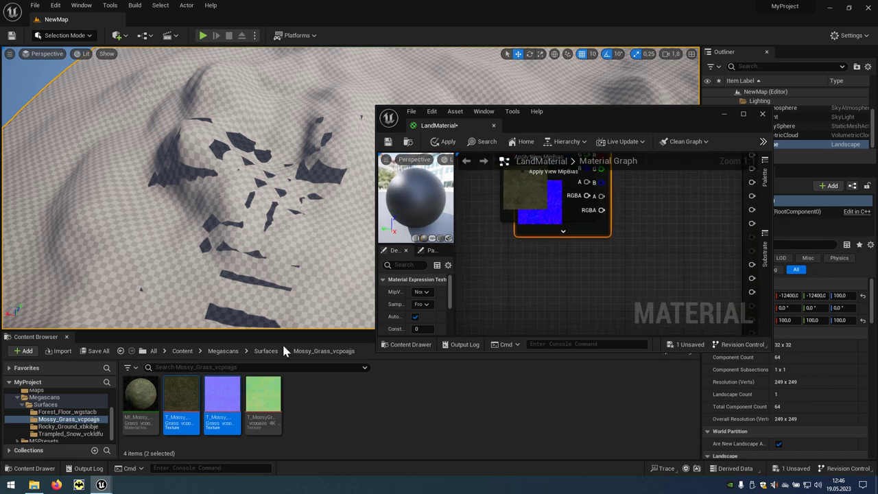
Step: Add the Forest Floor colour and normal textures to the graph
{"action": "left_click", "coordinate": [266, 351]}
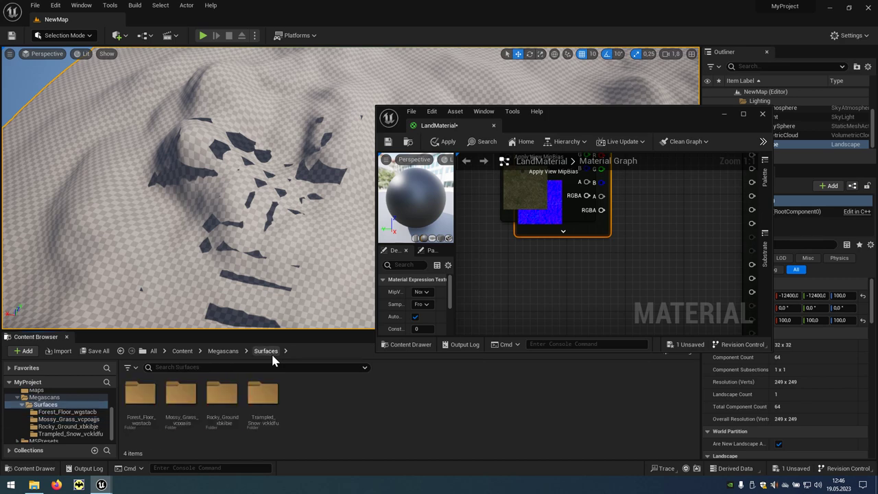
{"action": "double_click", "coordinate": [150, 426]}
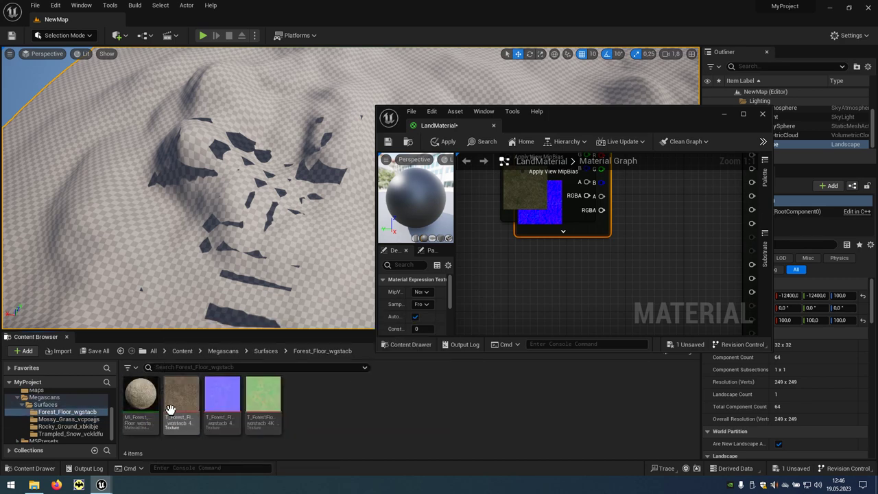
{"action": "left_click", "coordinate": [177, 400]}
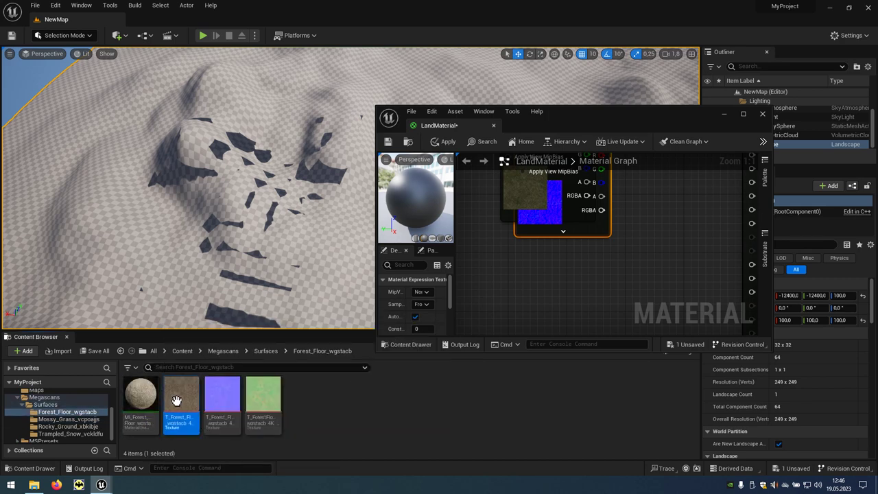
{"action": "left_click", "coordinate": [221, 406], "text": "ctrl"}
{"action": "left_click_drag", "start_coordinate": [220, 407], "coordinate": [530, 261]}
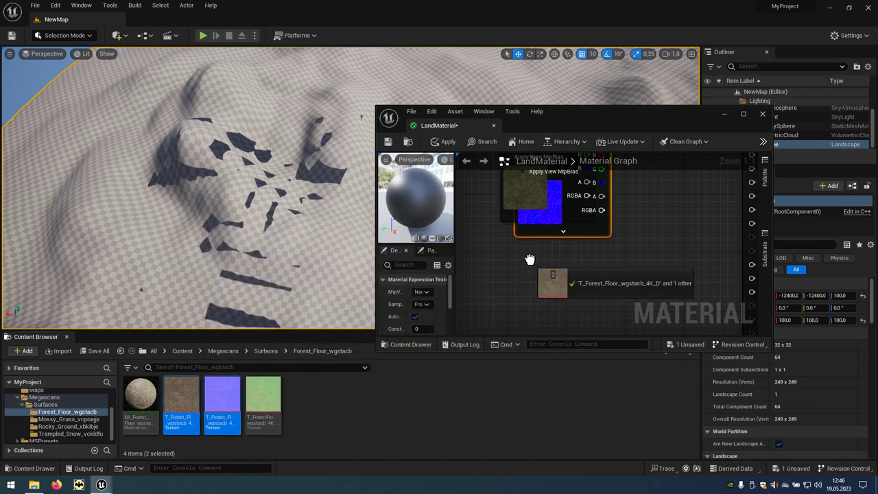
{"action": "right_click_drag", "start_coordinate": [683, 312], "coordinate": [677, 165]}
{"action": "right_click_drag", "start_coordinate": [650, 272], "coordinate": [651, 248]}
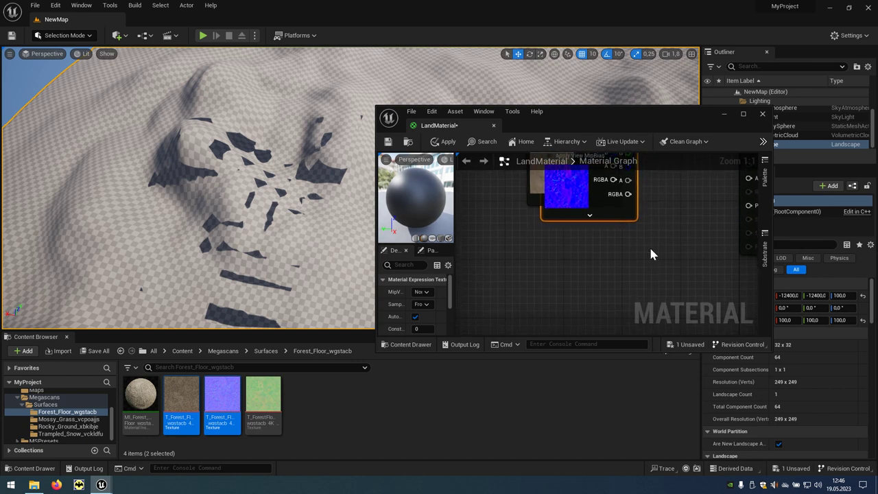
Step: Add the Rocky Ground colour and normal textures to the graph
{"action": "left_click", "coordinate": [268, 354]}
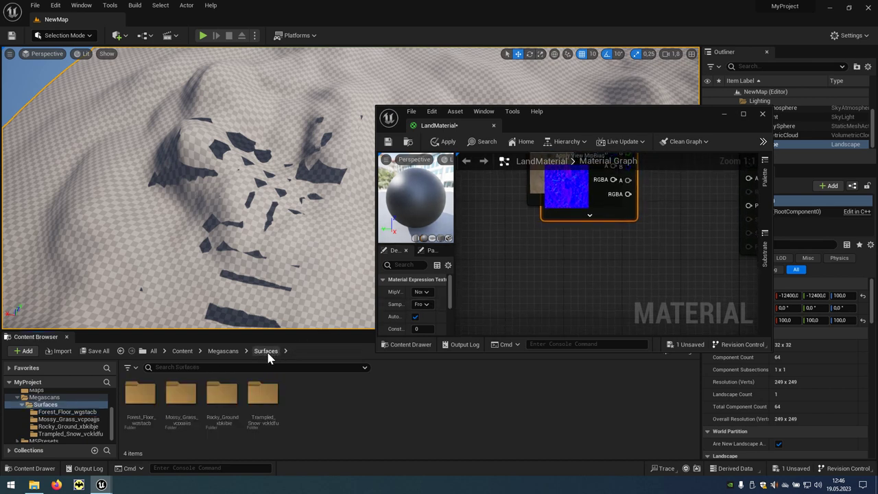
{"action": "double_click", "coordinate": [223, 418]}
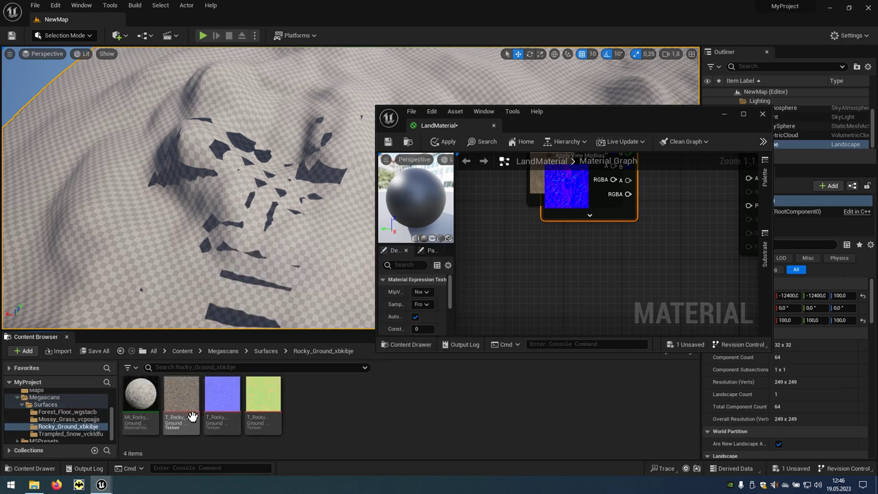
{"action": "left_click", "coordinate": [183, 408]}
{"action": "left_click", "coordinate": [223, 404], "text": "ctrl"}
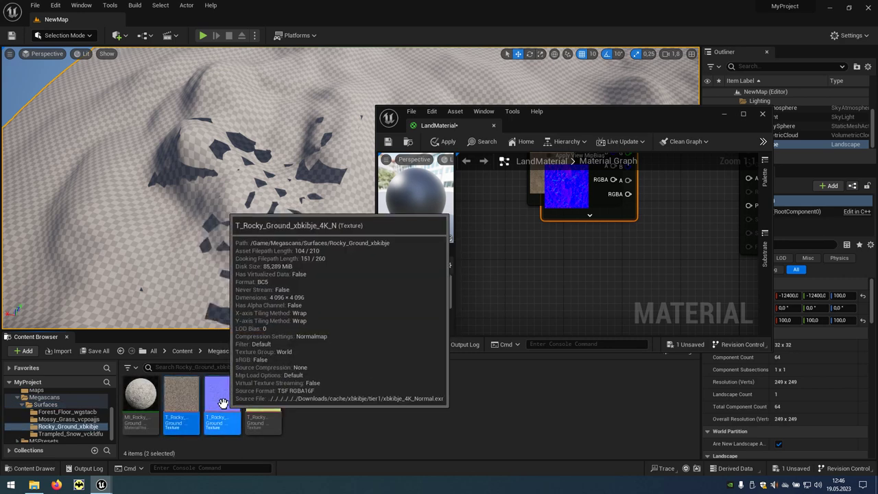
{"action": "left_click_drag", "start_coordinate": [223, 404], "coordinate": [562, 245]}
{"action": "right_click_drag", "start_coordinate": [555, 242], "coordinate": [499, 230]}
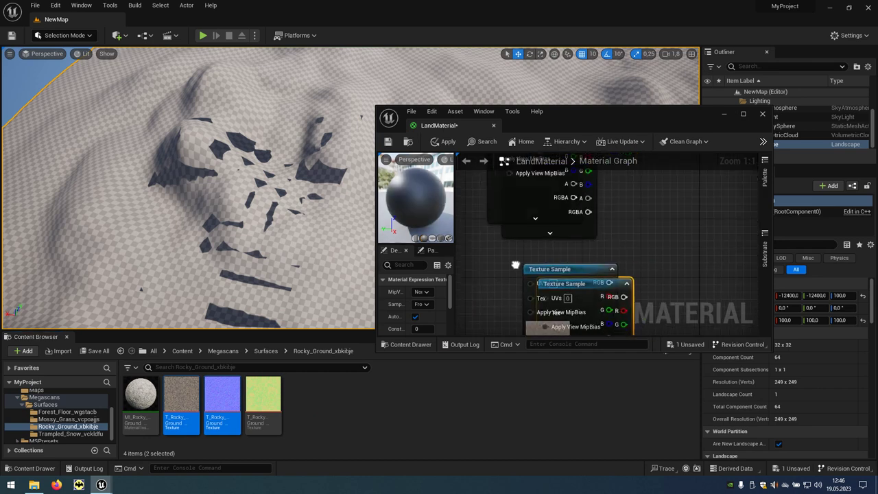
{"action": "right_click_drag", "start_coordinate": [647, 297], "coordinate": [653, 186]}
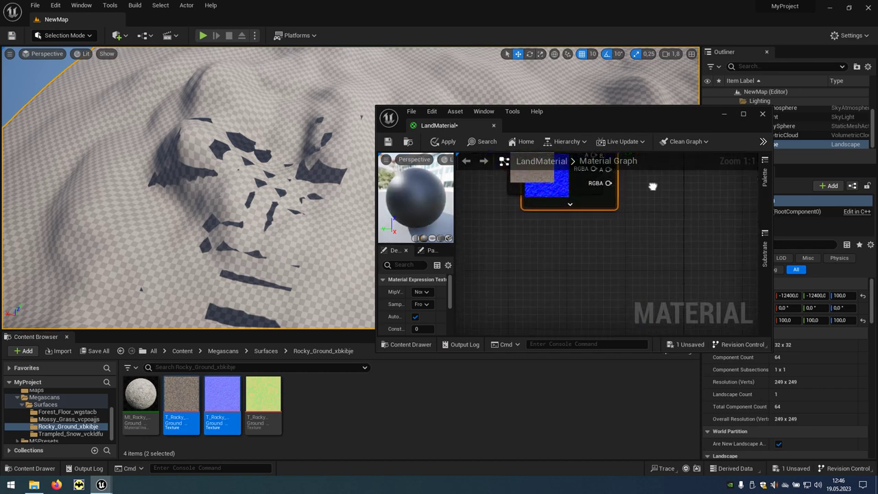
Step: Add the Trampled Snow colour and normal textures below the others and maximize the material editor
{"action": "left_click", "coordinate": [268, 354]}
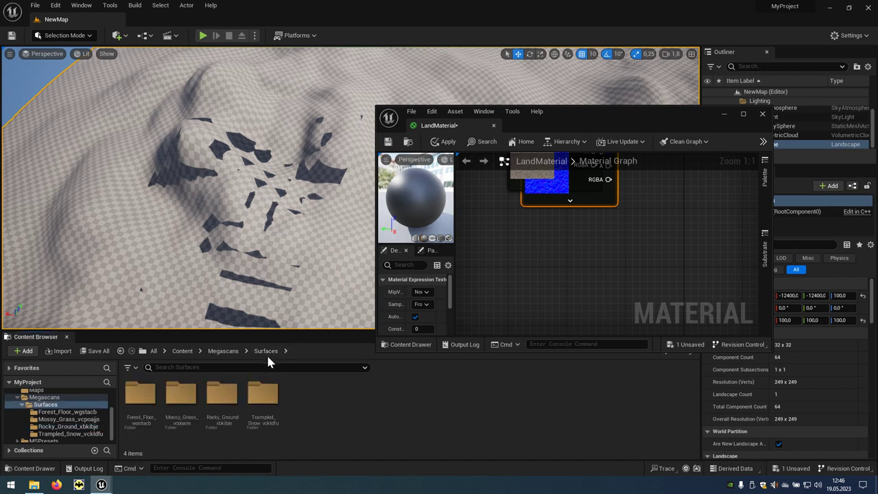
{"action": "double_click", "coordinate": [264, 424]}
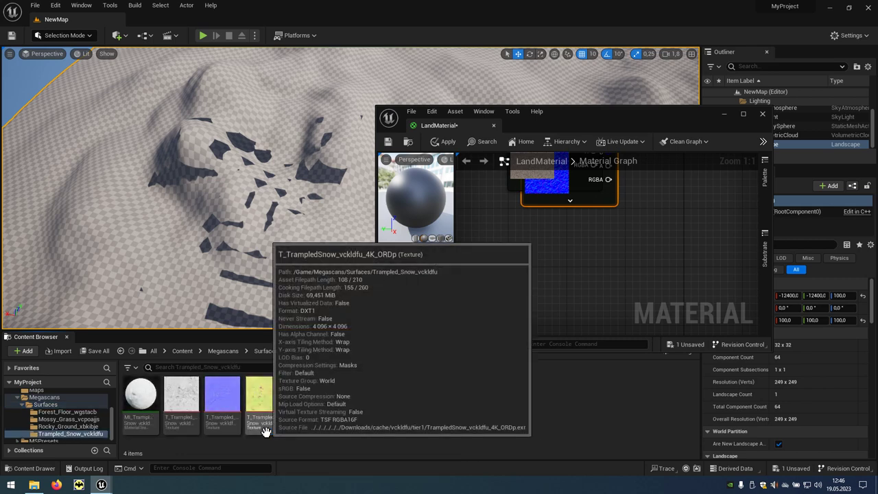
{"action": "left_click", "coordinate": [221, 401]}
{"action": "left_click", "coordinate": [181, 401], "text": "ctrl"}
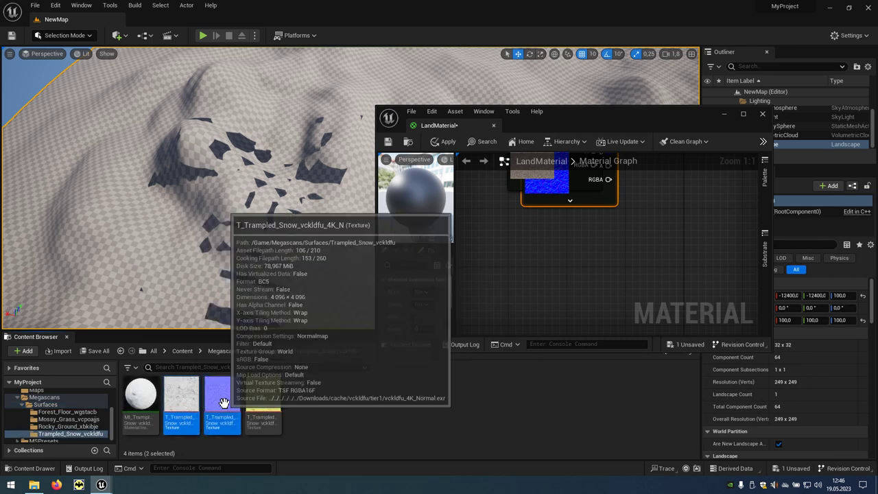
{"action": "left_click_drag", "start_coordinate": [223, 401], "coordinate": [546, 247]}
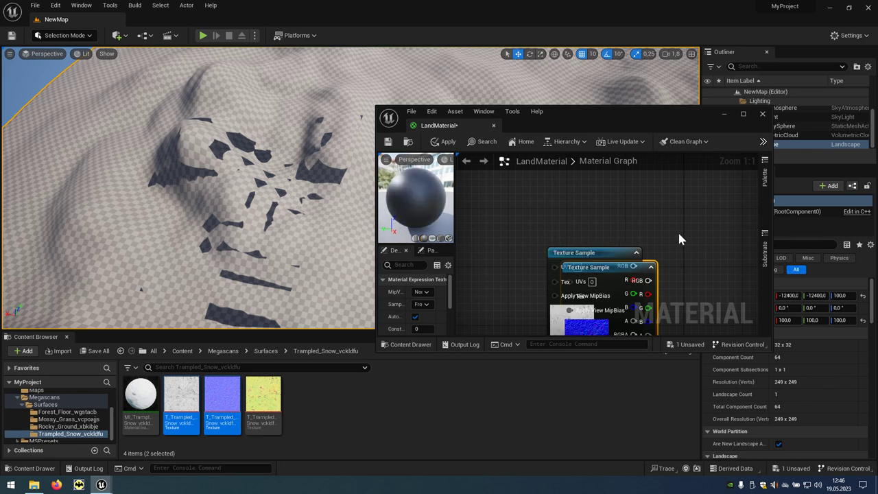
{"action": "right_click_drag", "start_coordinate": [679, 239], "coordinate": [692, 273]}
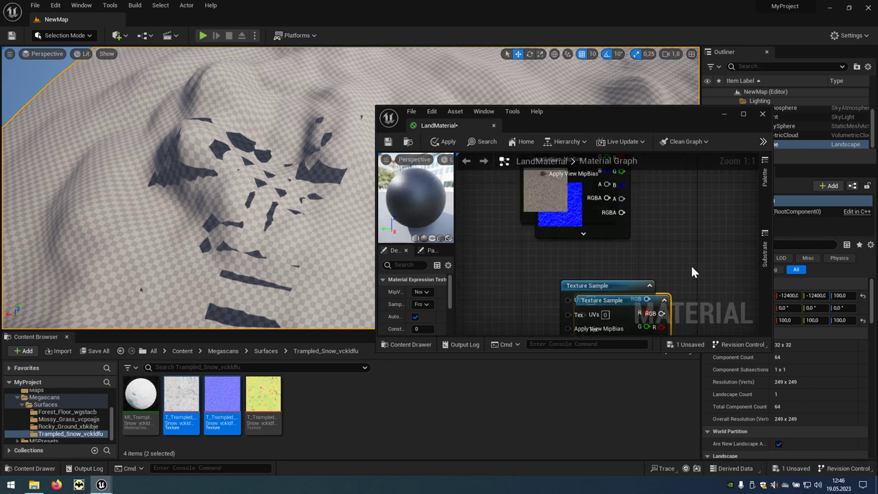
{"action": "left_click", "coordinate": [749, 118]}
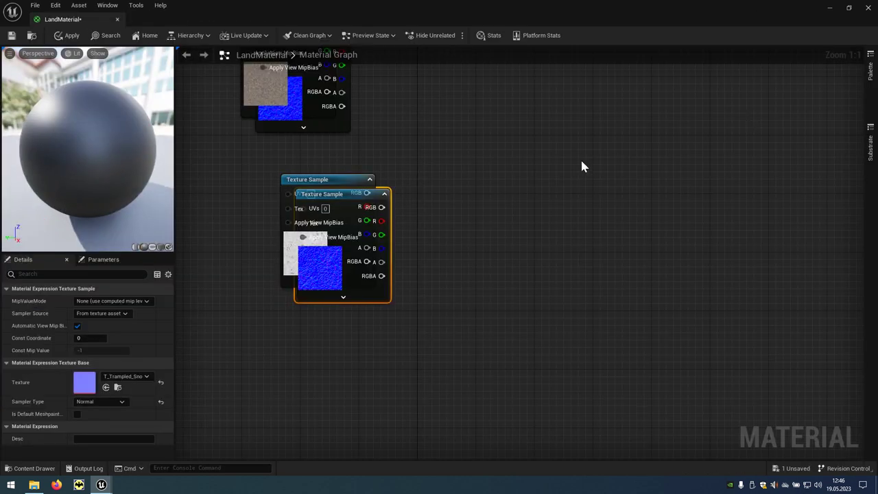
Step: Search 'lands' to add a Landscape Layer Blend node, placed beside LandMaterial to feed Base Color
{"action": "right_click_drag", "start_coordinate": [581, 167], "coordinate": [588, 327]}
{"action": "scroll", "coordinate": [588, 327], "scroll_direction": "down", "scroll_amount": 3}
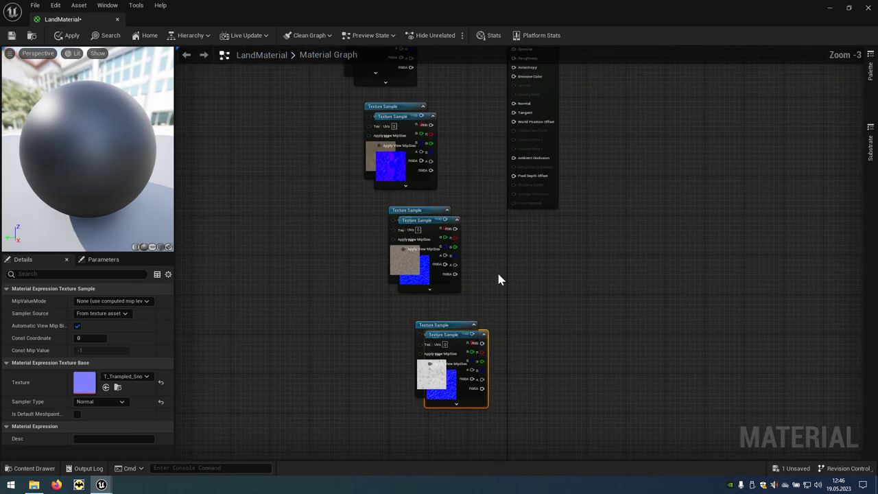
{"action": "right_click_drag", "start_coordinate": [500, 278], "coordinate": [488, 395]}
{"action": "scroll", "coordinate": [459, 159], "scroll_direction": "up", "scroll_amount": 3}
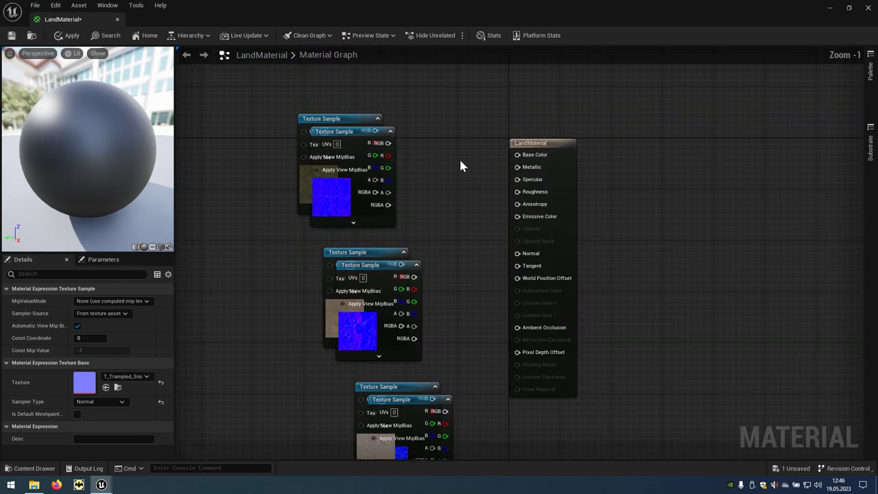
{"action": "right_click", "coordinate": [446, 171]}
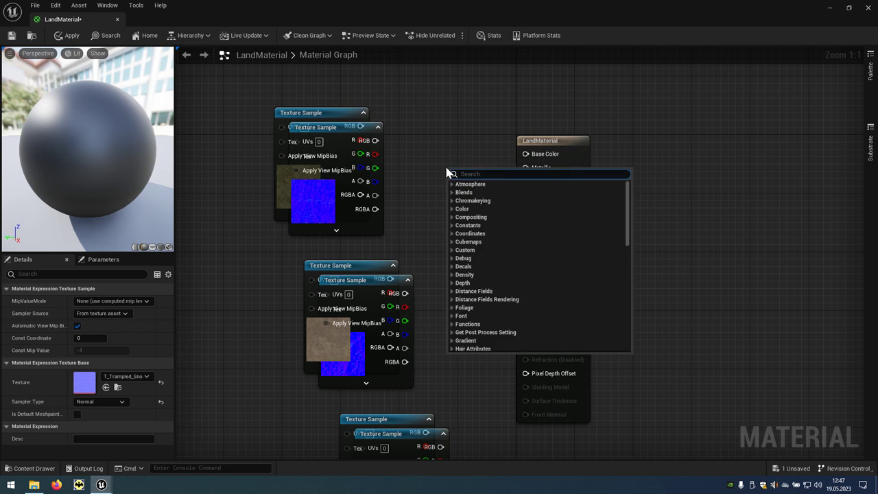
{"action": "type", "text": "lands"}
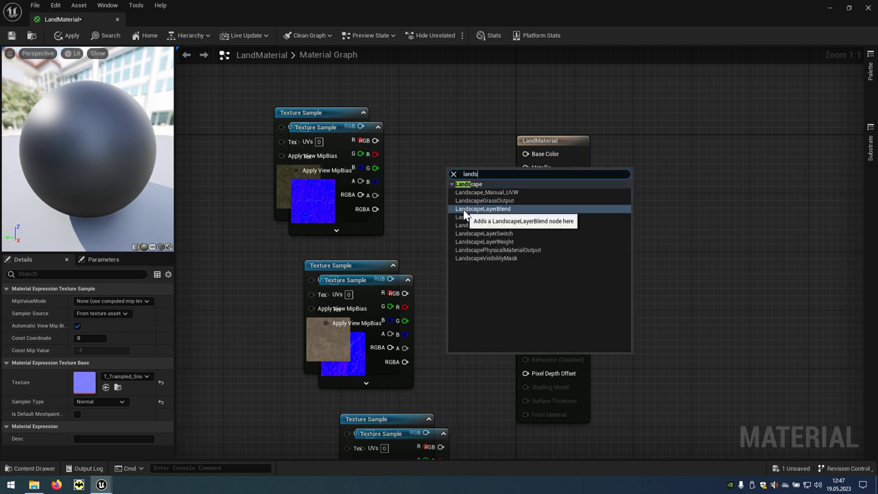
{"action": "left_click", "coordinate": [517, 209]}
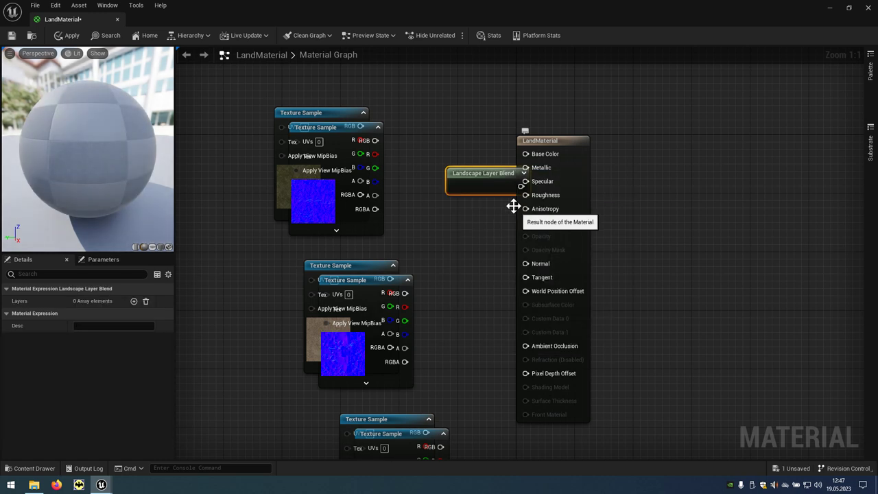
{"action": "mouse_move", "coordinate": [478, 171]}
{"action": "left_mouse_down"}
{"action": "mouse_move", "coordinate": [449, 164]}
{"action": "mouse_move", "coordinate": [526, 153]}
{"action": "left_mouse_up"}
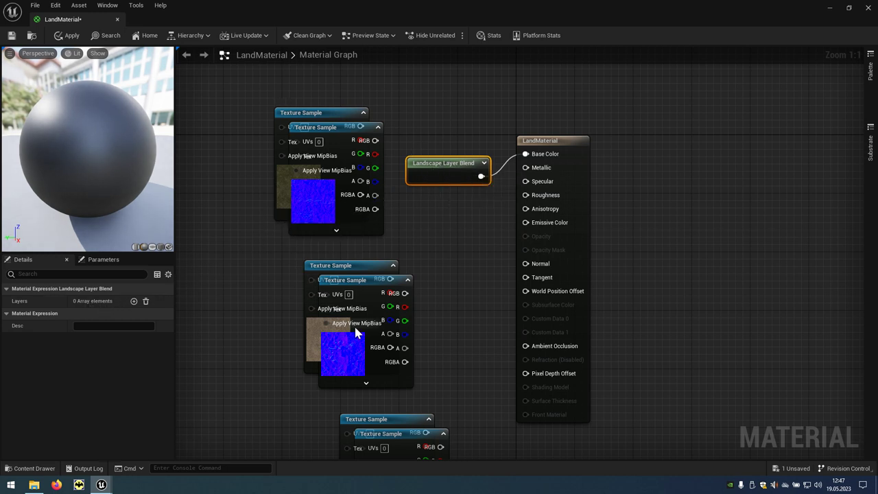
{"action": "right_click_drag", "start_coordinate": [456, 343], "coordinate": [426, 135]}
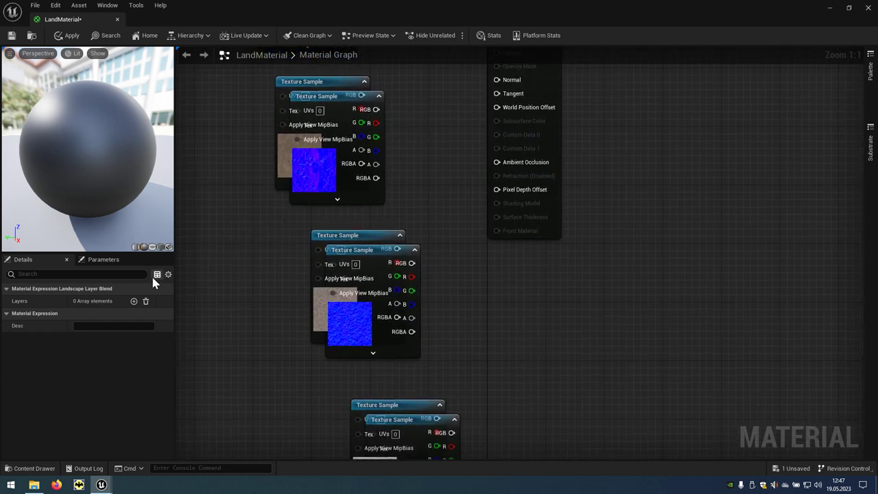
Step: Add four entries to the Landscape Layer Blend node's Layers array
{"action": "left_click", "coordinate": [134, 302]}
{"action": "left_click", "coordinate": [135, 302]}
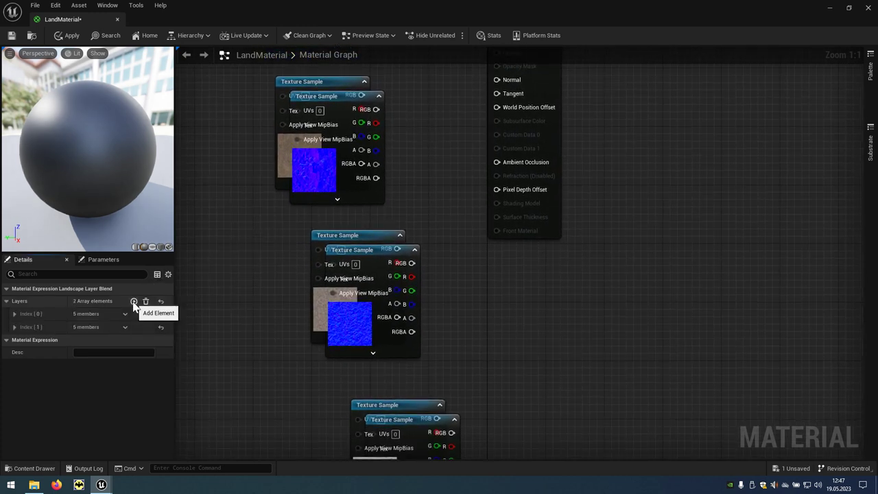
{"action": "left_click", "coordinate": [135, 302]}
{"action": "left_click", "coordinate": [135, 302]}
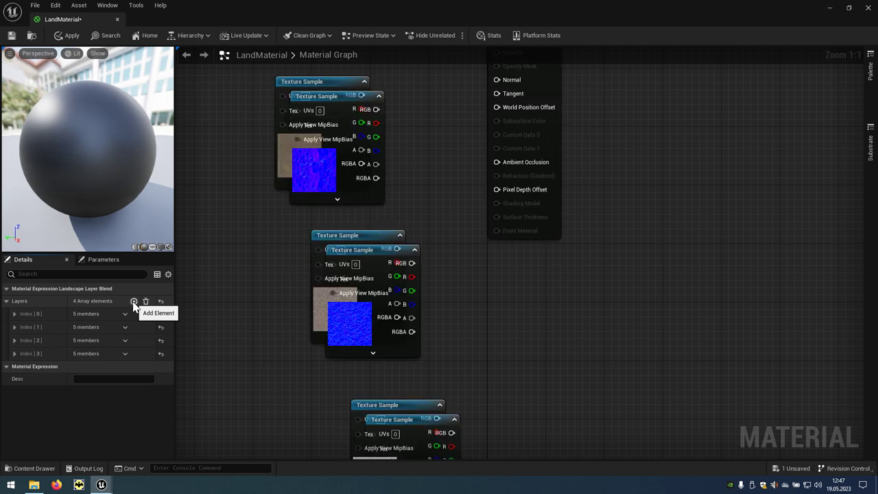
{"action": "right_click_drag", "start_coordinate": [428, 132], "coordinate": [492, 320]}
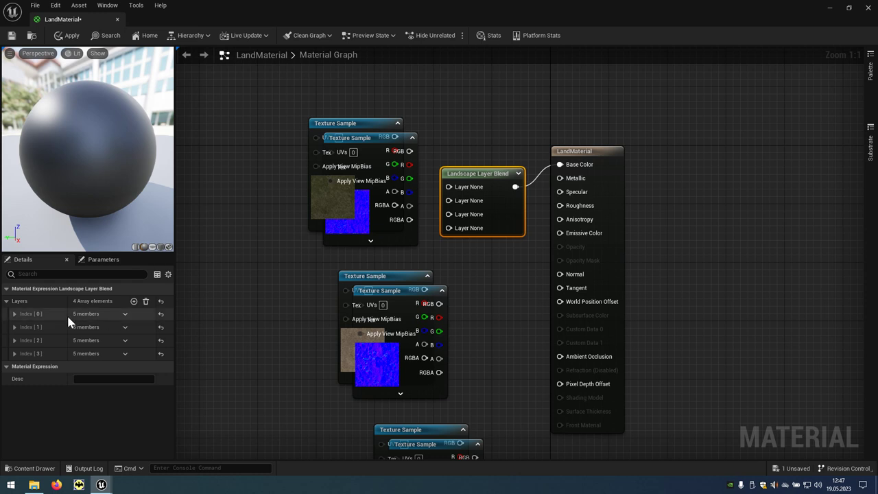
Step: Name the four layers Grass, Forest, Rock and Snow
{"action": "left_click", "coordinate": [14, 315]}
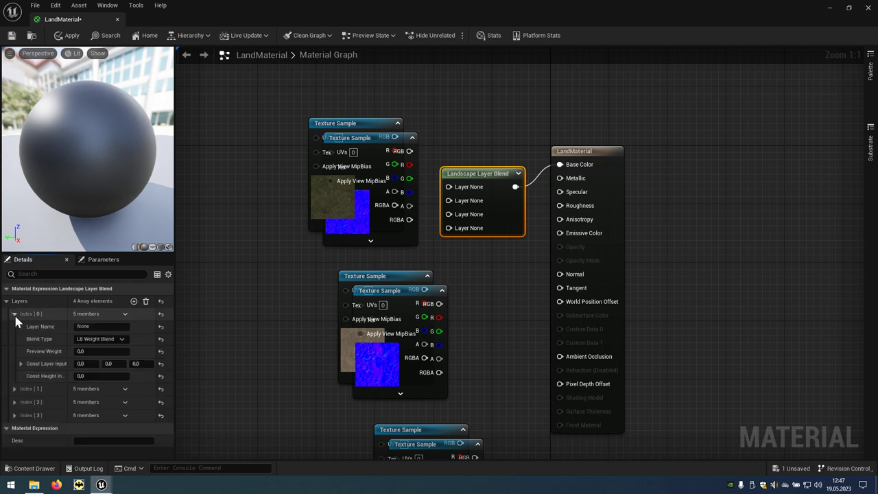
{"action": "left_click", "coordinate": [84, 327]}
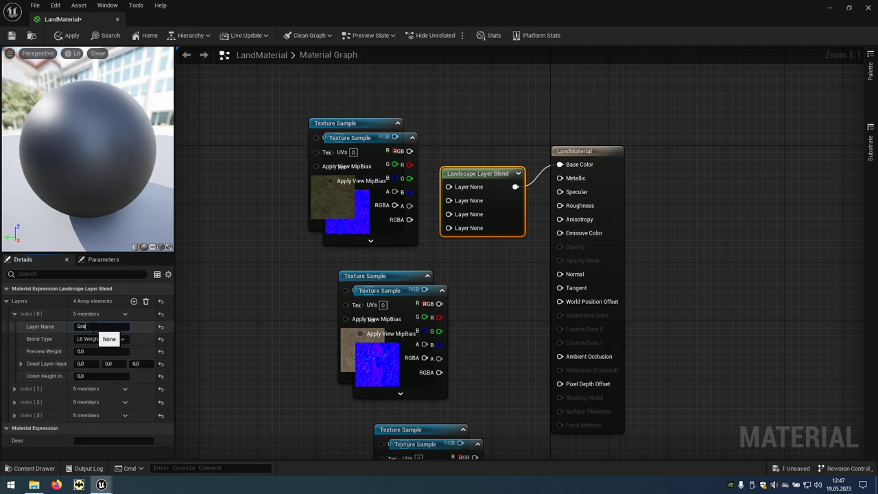
{"action": "type", "text": "Grass"}
{"action": "key", "text": "Return"}
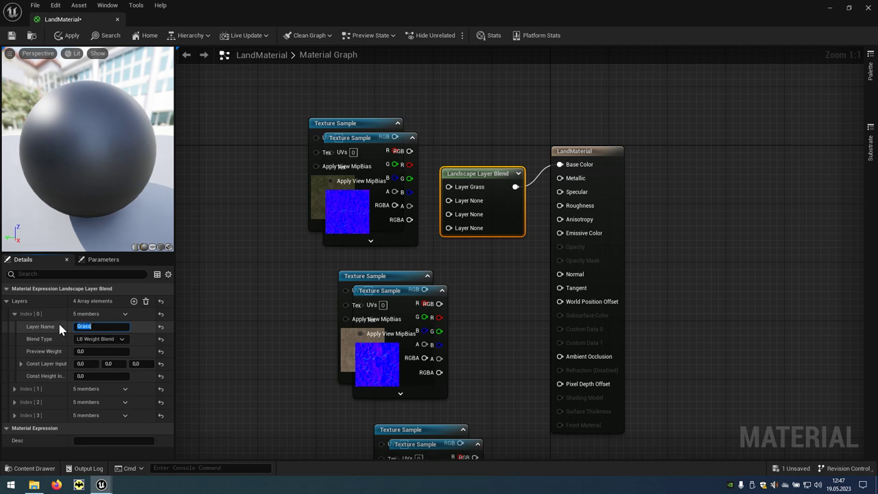
{"action": "left_click", "coordinate": [14, 314]}
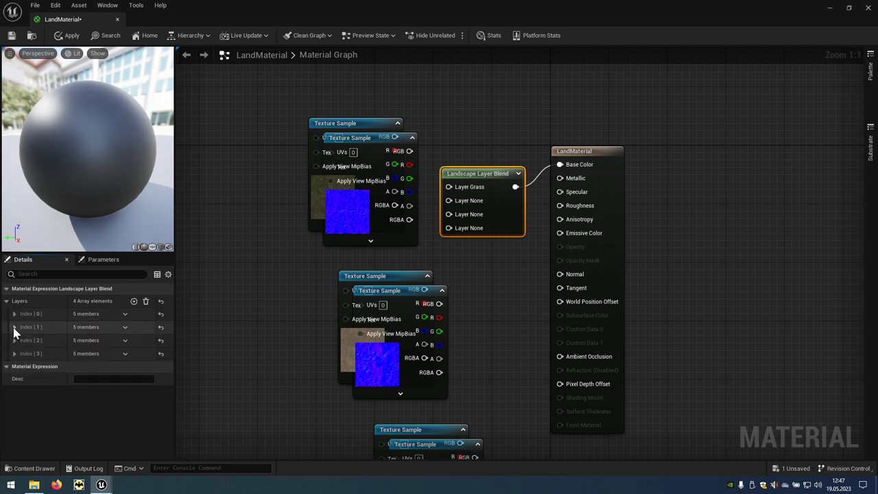
{"action": "left_click", "coordinate": [14, 328]}
{"action": "type", "text": "Forest"}
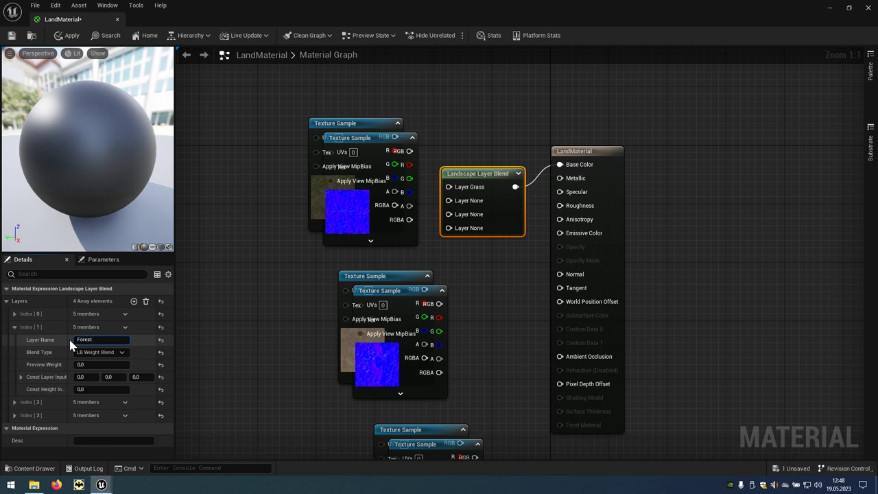
{"action": "key", "text": "Return"}
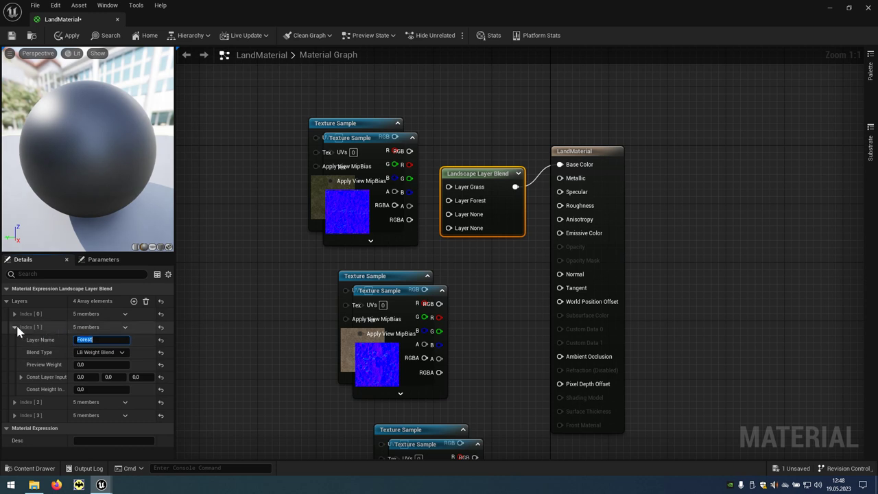
{"action": "left_click", "coordinate": [15, 327]}
{"action": "left_click", "coordinate": [15, 341]}
{"action": "type", "text": "Rock"}
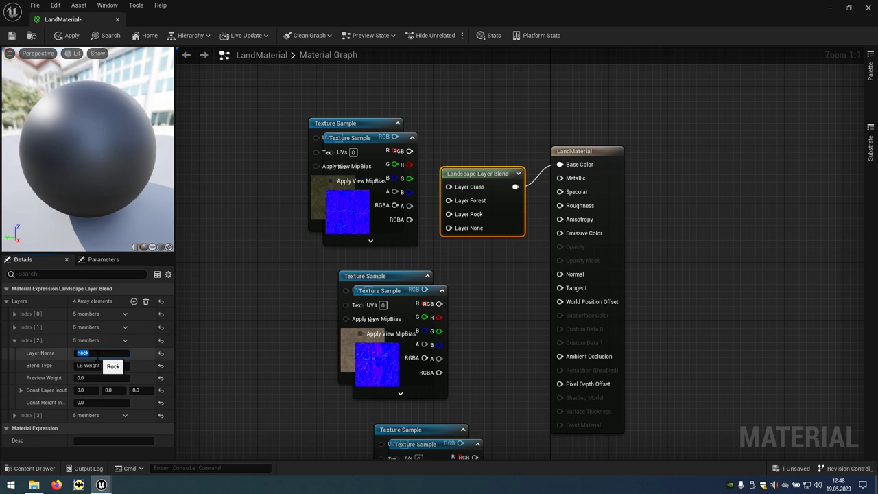
{"action": "left_click", "coordinate": [15, 341]}
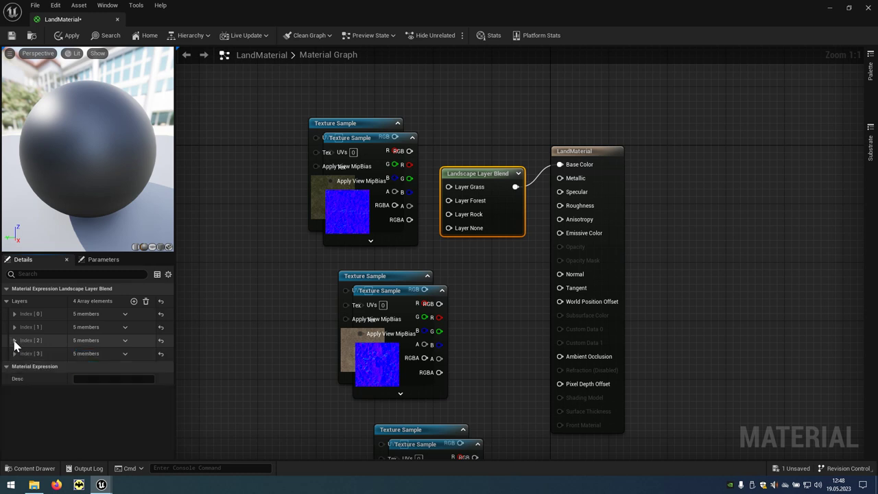
{"action": "left_click", "coordinate": [14, 354]}
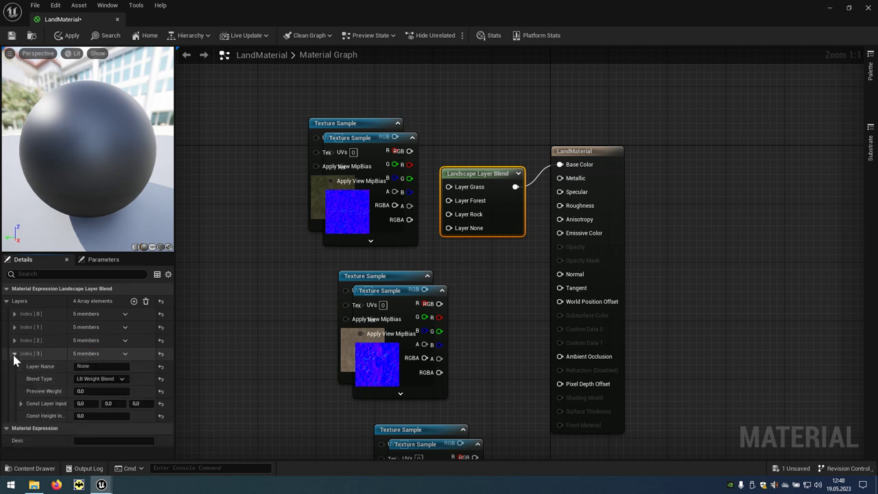
{"action": "left_click", "coordinate": [85, 365]}
{"action": "type", "text": "Snow"}
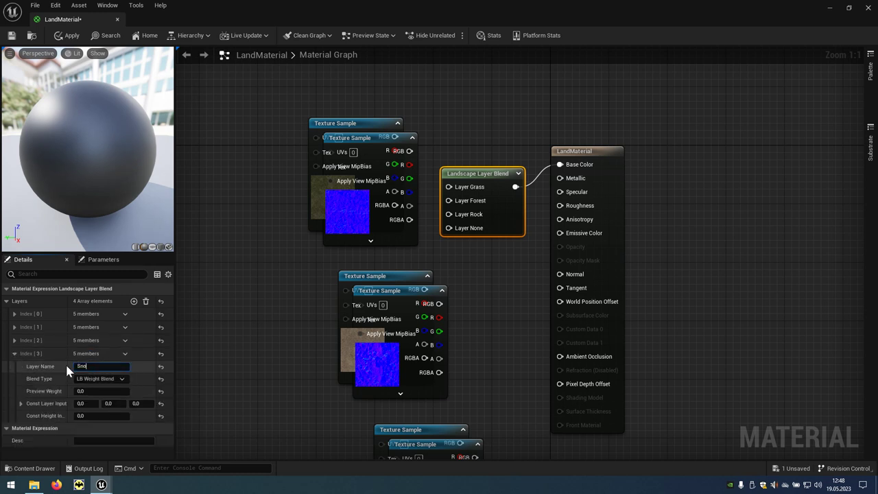
{"action": "left_click", "coordinate": [14, 354]}
Step: Arrange the grass, forest floor, rocky ground and snow textures in a column and wire grass colour to Layer Grass
{"action": "right_click_drag", "start_coordinate": [278, 273], "coordinate": [354, 230]}
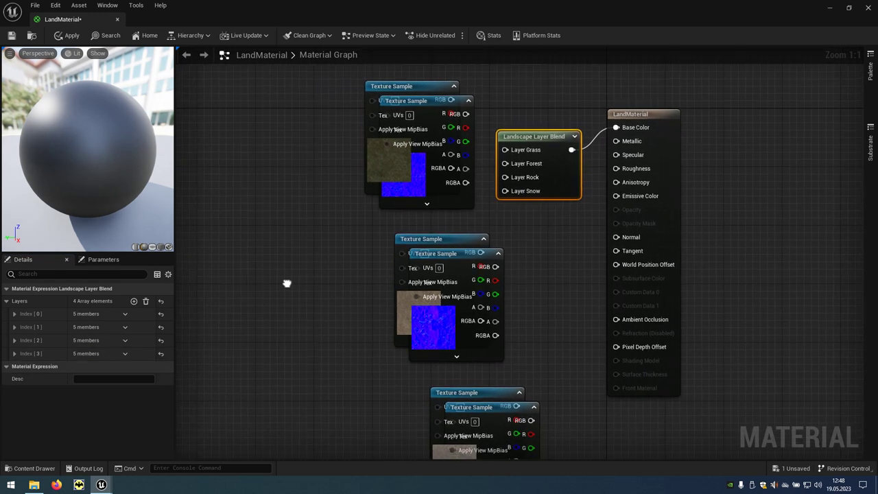
{"action": "mouse_move", "coordinate": [443, 83]}
{"action": "left_mouse_down"}
{"action": "mouse_move", "coordinate": [332, 139]}
{"action": "mouse_move", "coordinate": [306, 127]}
{"action": "left_mouse_up"}
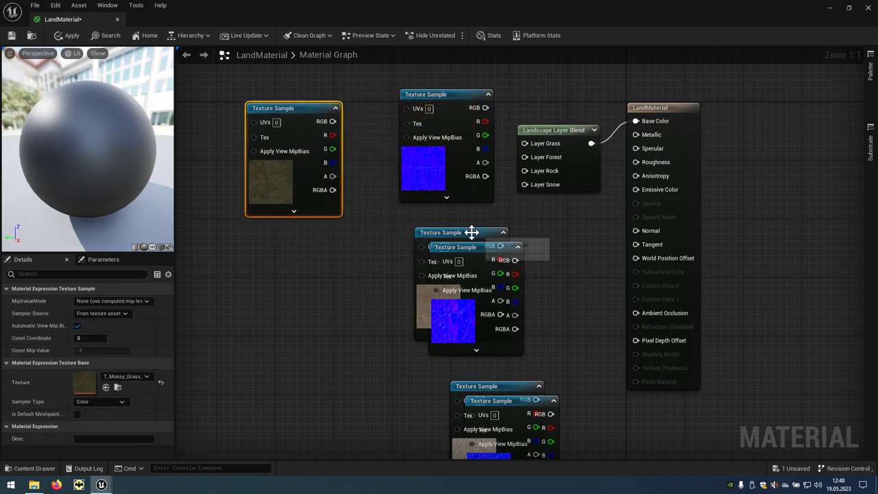
{"action": "mouse_move", "coordinate": [471, 233]}
{"action": "left_mouse_down"}
{"action": "mouse_move", "coordinate": [401, 246]}
{"action": "mouse_move", "coordinate": [297, 238]}
{"action": "left_mouse_up"}
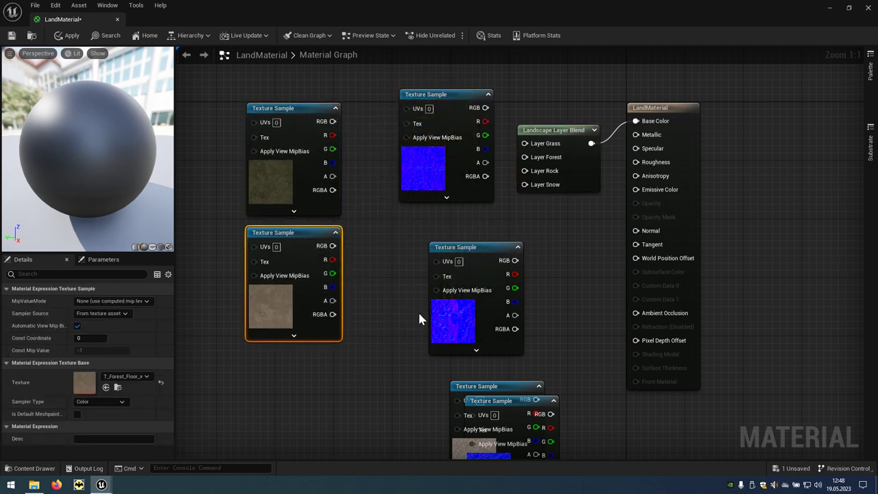
{"action": "mouse_move", "coordinate": [417, 310]}
{"action": "right_mouse_down"}
{"action": "mouse_move", "coordinate": [408, 295]}
{"action": "mouse_move", "coordinate": [418, 238]}
{"action": "right_mouse_up"}
{"action": "left_click_drag", "start_coordinate": [495, 296], "coordinate": [291, 274]}
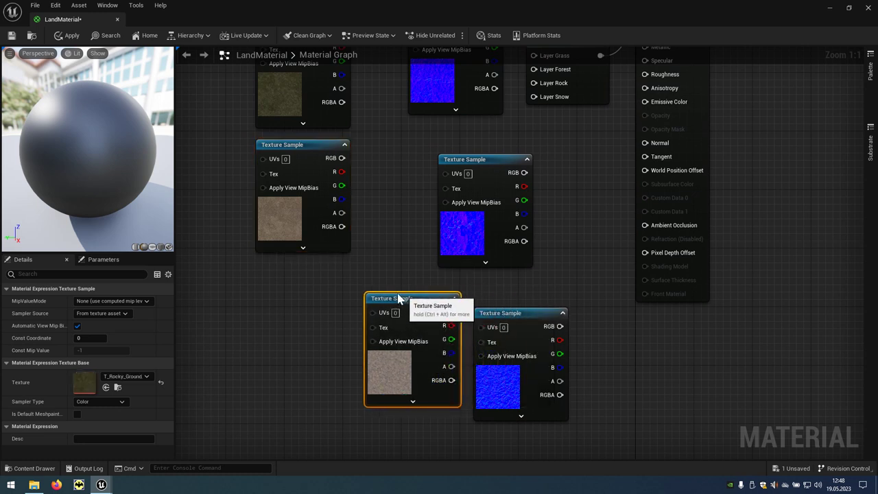
{"action": "right_click_drag", "start_coordinate": [438, 328], "coordinate": [440, 223]}
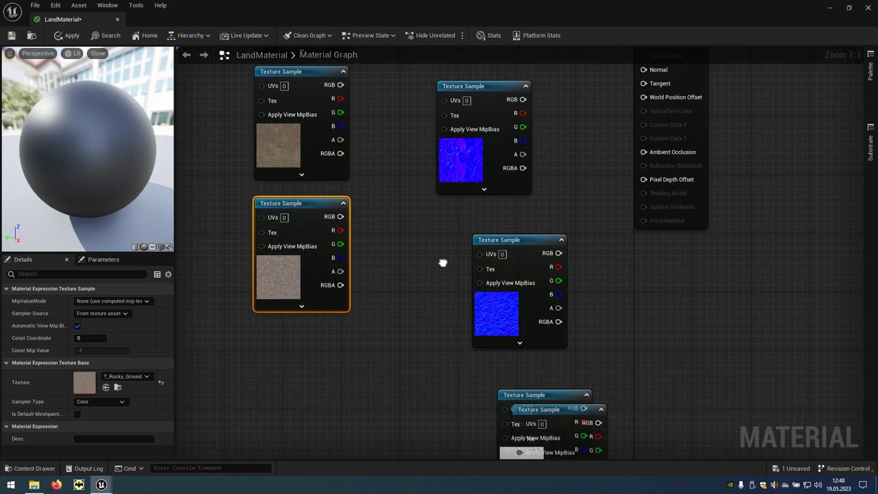
{"action": "left_click_drag", "start_coordinate": [549, 361], "coordinate": [304, 293]}
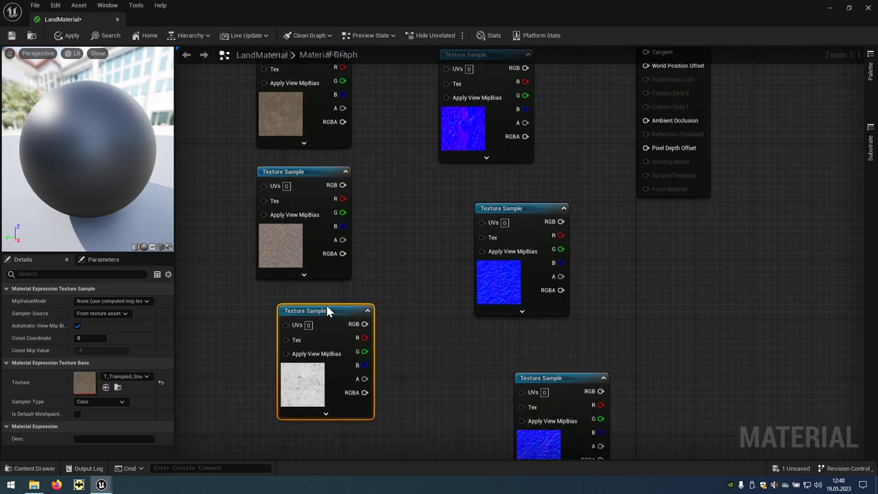
{"action": "right_click_drag", "start_coordinate": [428, 272], "coordinate": [434, 309]}
{"action": "scroll", "coordinate": [434, 309], "scroll_direction": "down", "scroll_amount": 1}
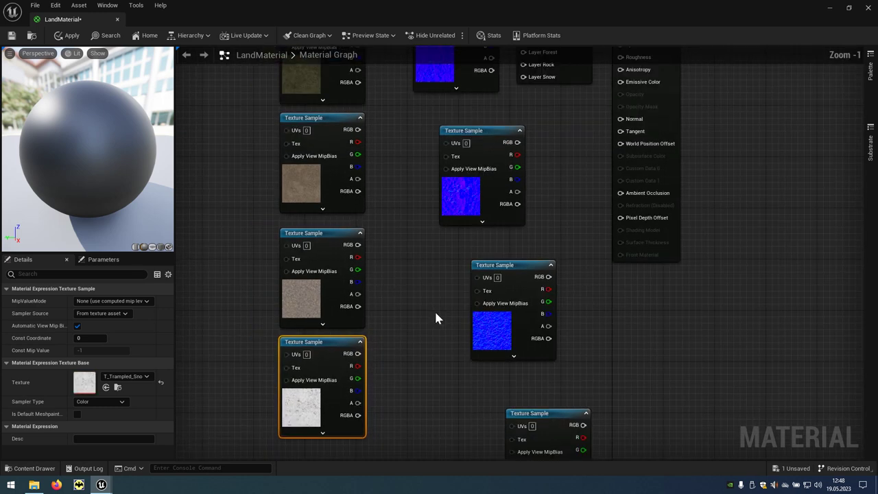
{"action": "scroll", "coordinate": [434, 309], "scroll_direction": "down", "scroll_amount": 1}
{"action": "right_click_drag", "start_coordinate": [412, 144], "coordinate": [398, 172]}
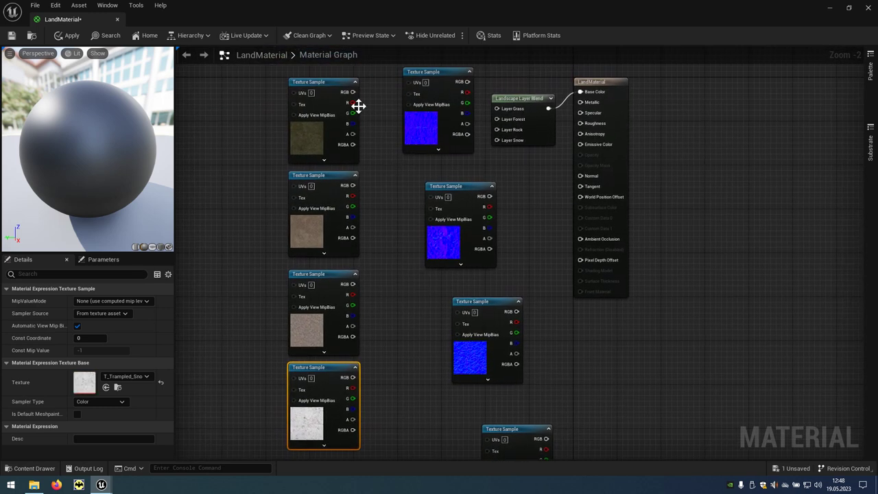
{"action": "left_click_drag", "start_coordinate": [348, 92], "coordinate": [498, 109]}
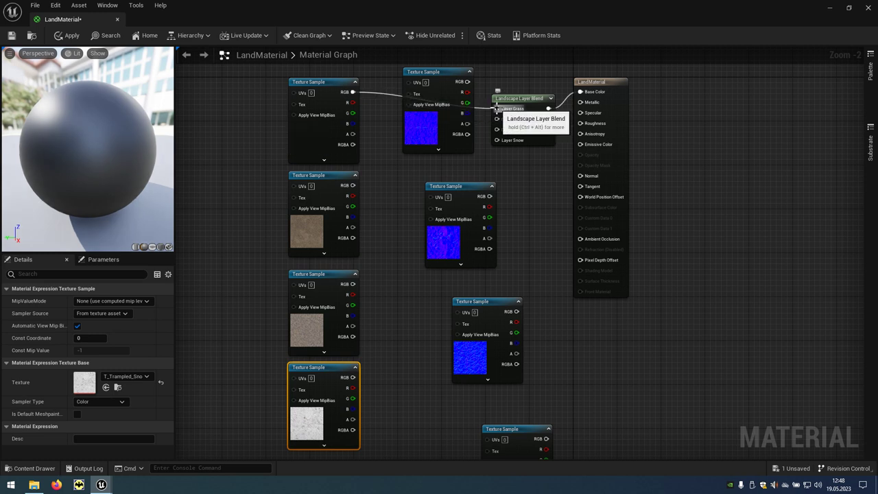
Step: Wire the forest floor, rocky ground and snow colour textures to Layer Forest, Rock and Snow
{"action": "left_click_drag", "start_coordinate": [352, 186], "coordinate": [496, 123]}
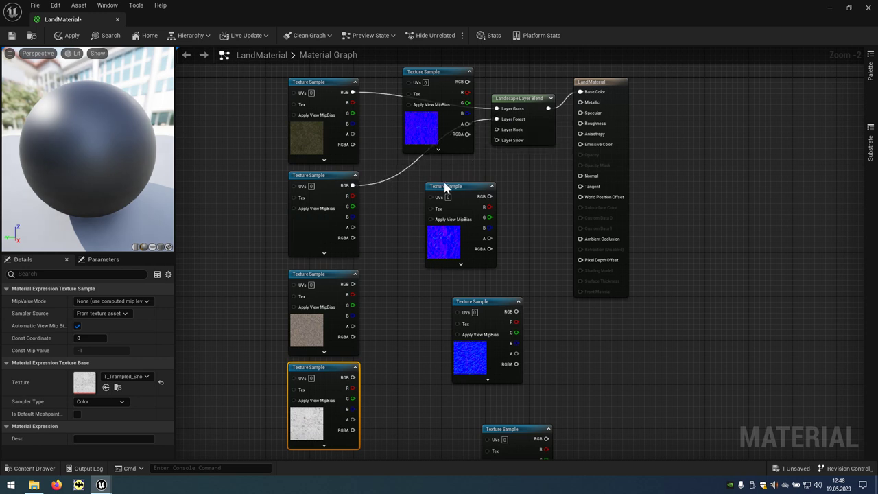
{"action": "right_click_drag", "start_coordinate": [400, 279], "coordinate": [417, 246]}
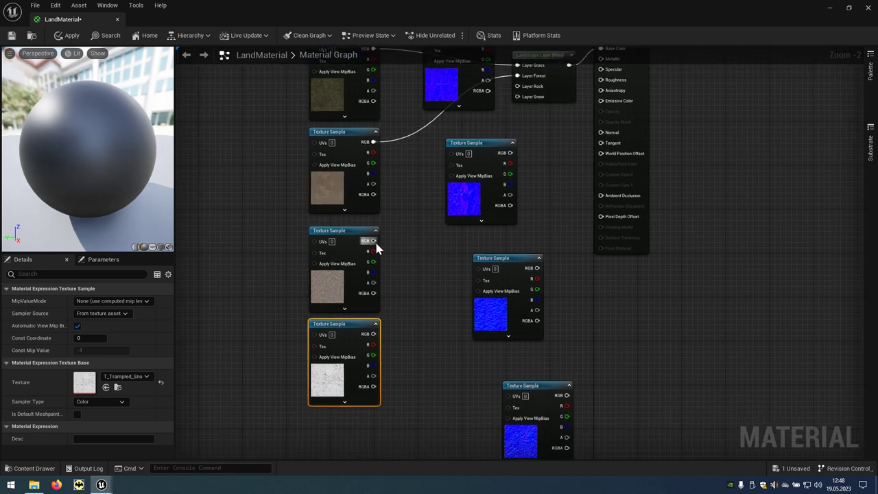
{"action": "left_click_drag", "start_coordinate": [375, 242], "coordinate": [517, 86]}
{"action": "left_click_drag", "start_coordinate": [378, 334], "coordinate": [516, 98]}
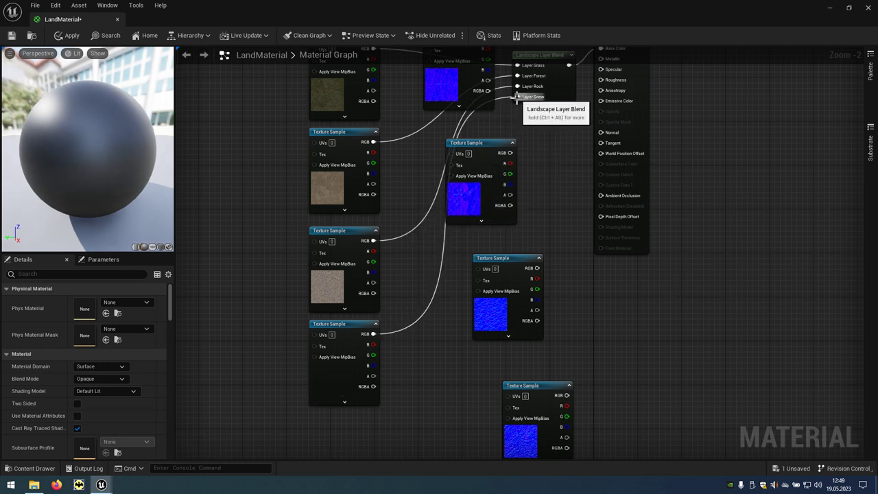
Step: Line up the four normal map nodes in a second column beside their colour textures
{"action": "right_click_drag", "start_coordinate": [512, 104], "coordinate": [538, 142]}
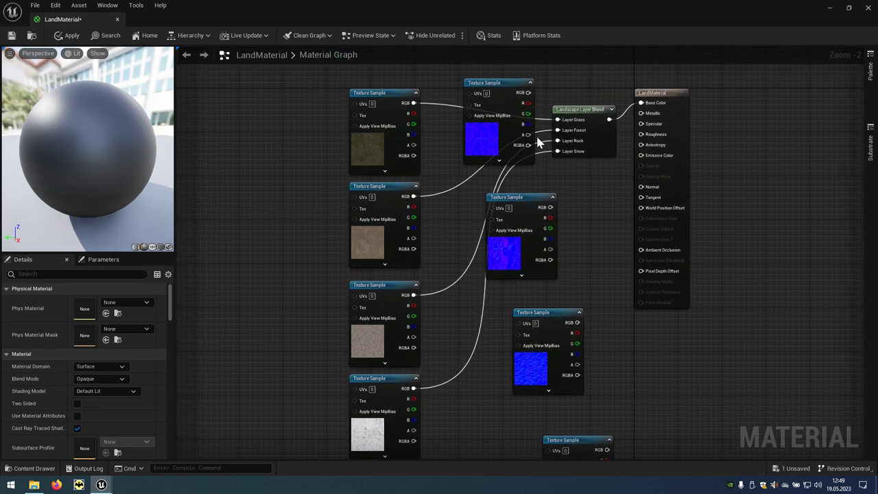
{"action": "left_click_drag", "start_coordinate": [485, 85], "coordinate": [469, 94]}
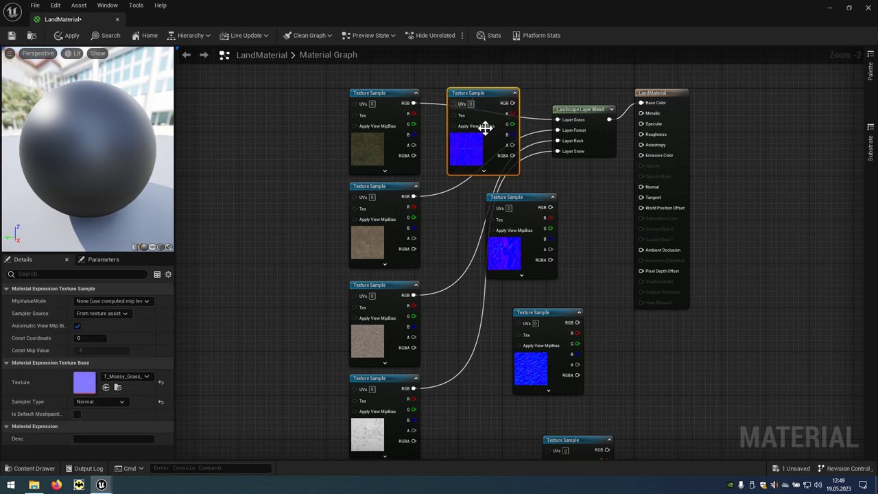
{"action": "left_click_drag", "start_coordinate": [517, 197], "coordinate": [479, 196]}
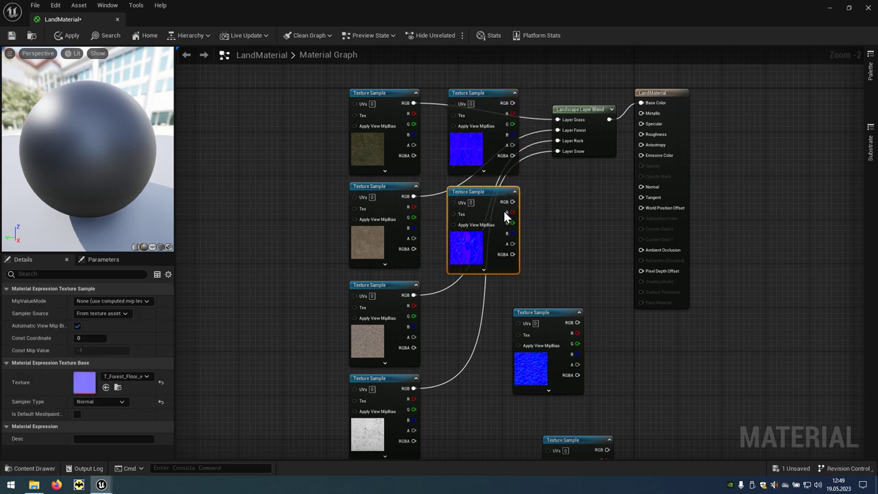
{"action": "right_click_drag", "start_coordinate": [578, 271], "coordinate": [562, 241]}
{"action": "left_click_drag", "start_coordinate": [559, 259], "coordinate": [490, 238]}
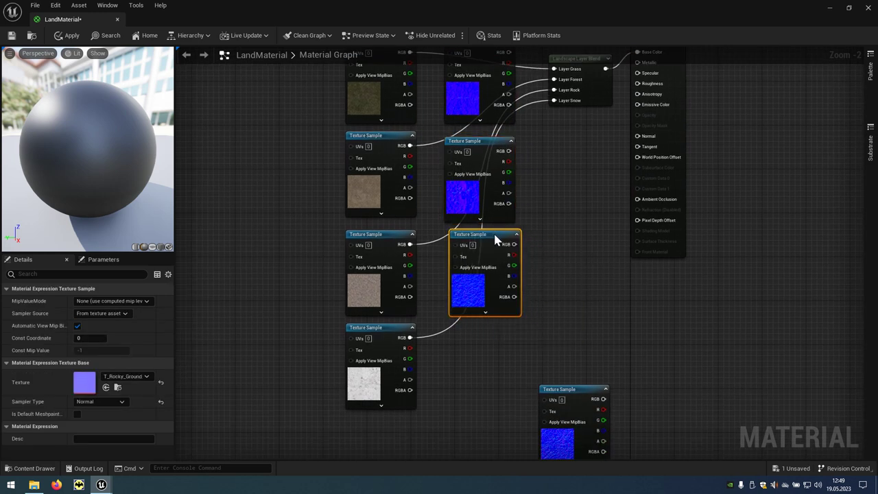
{"action": "left_click_drag", "start_coordinate": [572, 392], "coordinate": [480, 338]}
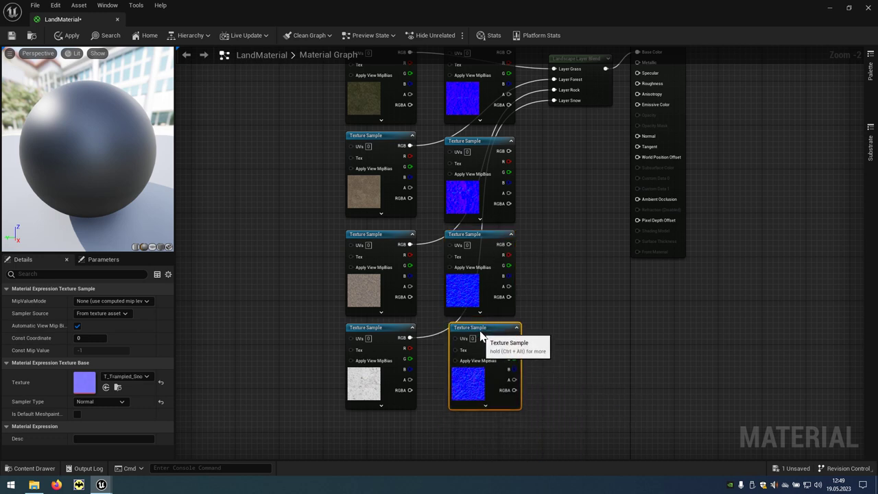
{"action": "left_click_drag", "start_coordinate": [480, 338], "coordinate": [480, 333]}
{"action": "right_click_drag", "start_coordinate": [509, 268], "coordinate": [539, 277]}
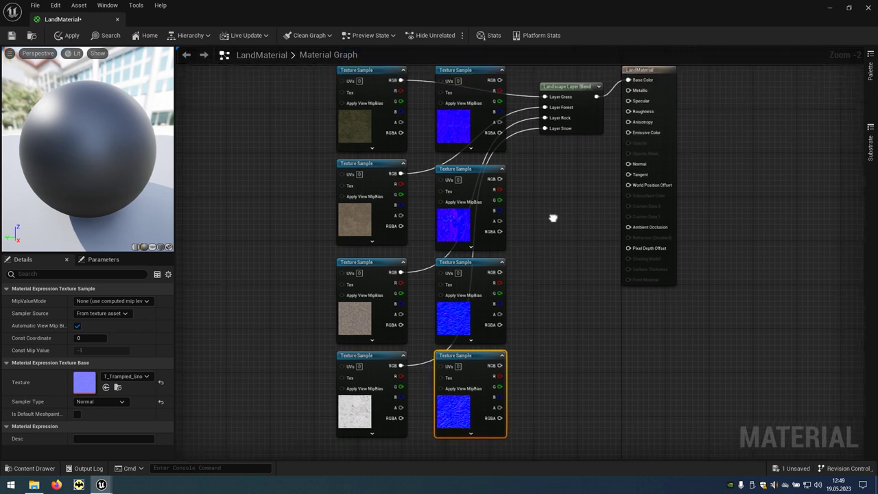
{"action": "left_click_drag", "start_coordinate": [459, 229], "coordinate": [459, 224]}
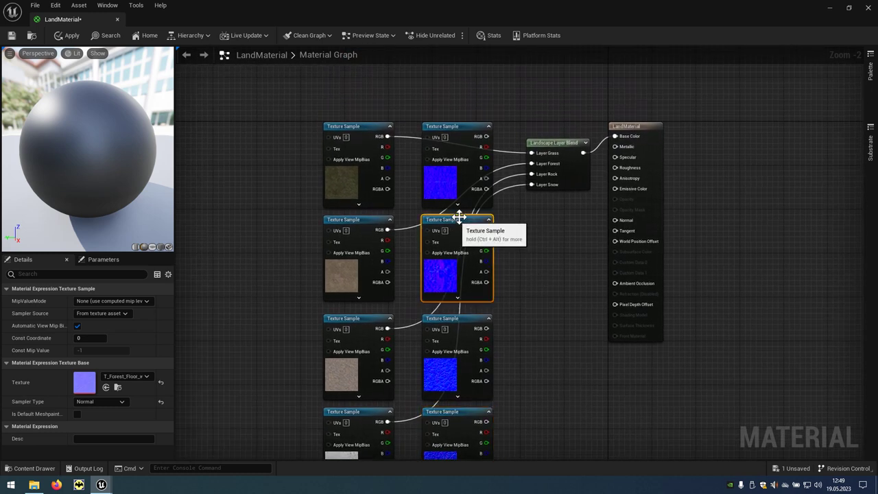
{"action": "left_click", "coordinate": [567, 144]}
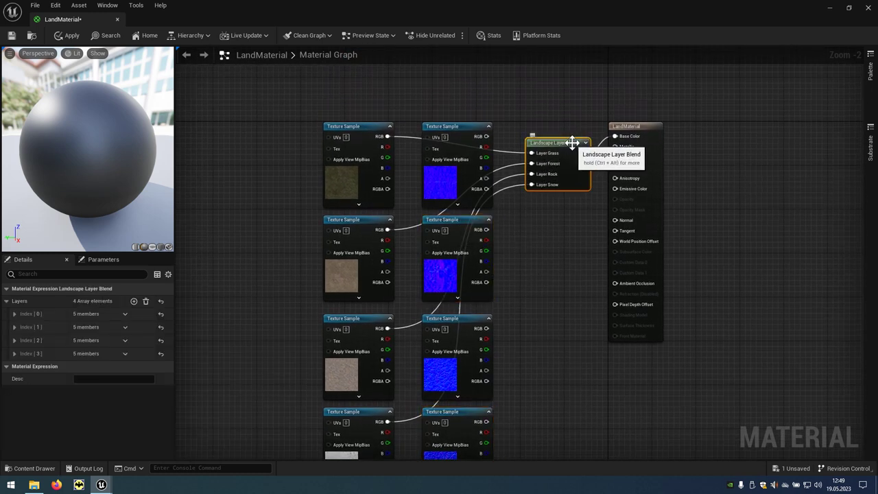
Step: Duplicate the Layer Blend node, connect it to Normal, and wire the normal maps into its layers
{"action": "right_click", "coordinate": [573, 146]}
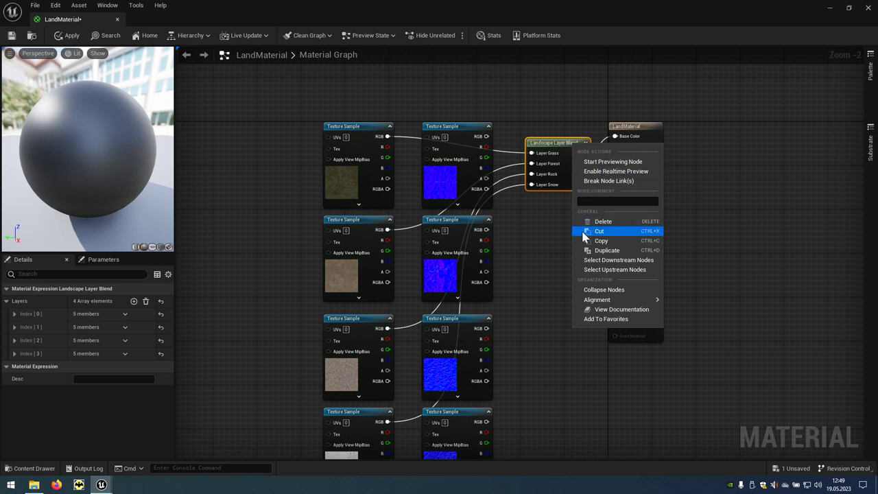
{"action": "left_click", "coordinate": [626, 255]}
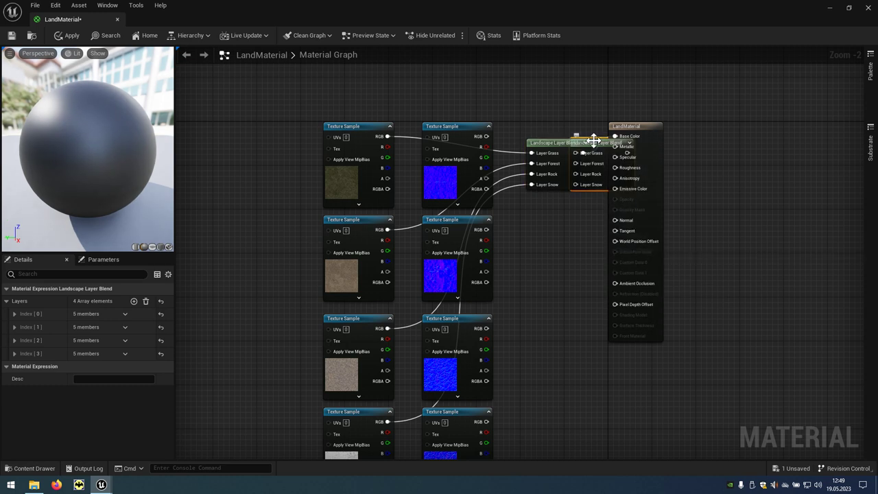
{"action": "left_click_drag", "start_coordinate": [593, 140], "coordinate": [550, 238]}
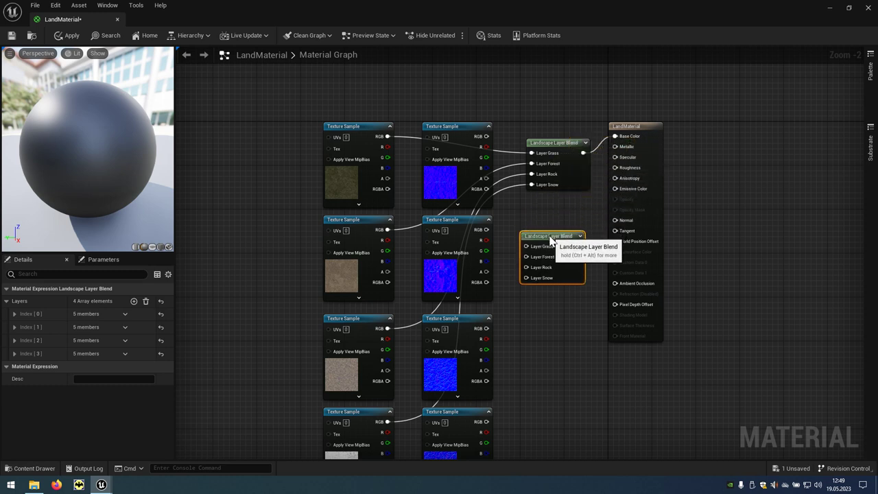
{"action": "left_click_drag", "start_coordinate": [577, 246], "coordinate": [616, 220]}
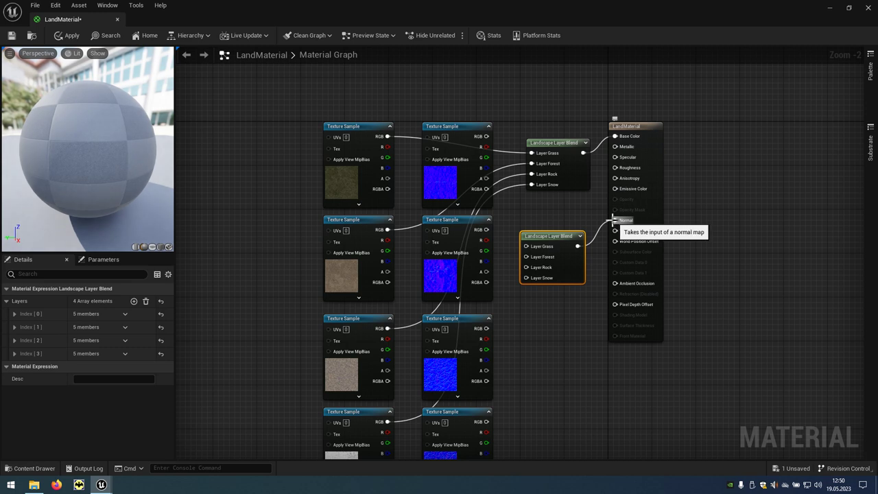
{"action": "left_click_drag", "start_coordinate": [486, 137], "coordinate": [527, 261]}
{"action": "left_click_drag", "start_coordinate": [487, 329], "coordinate": [526, 267]}
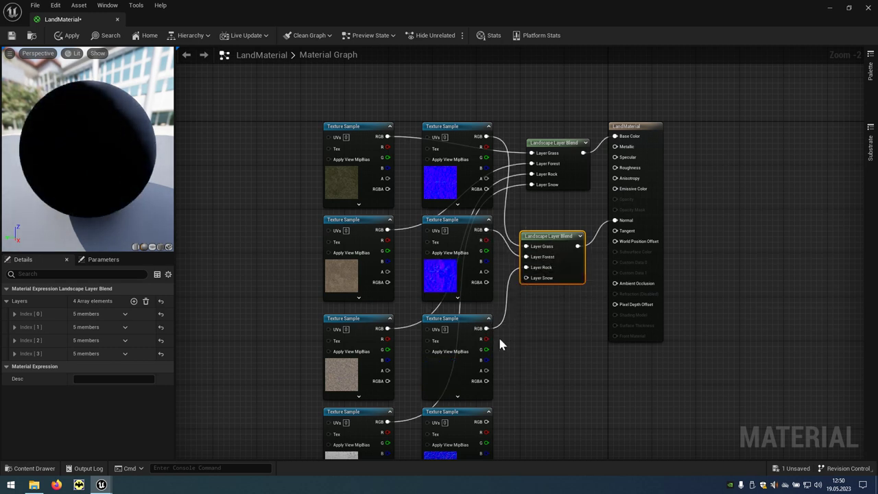
{"action": "left_click_drag", "start_coordinate": [487, 421], "coordinate": [528, 283]}
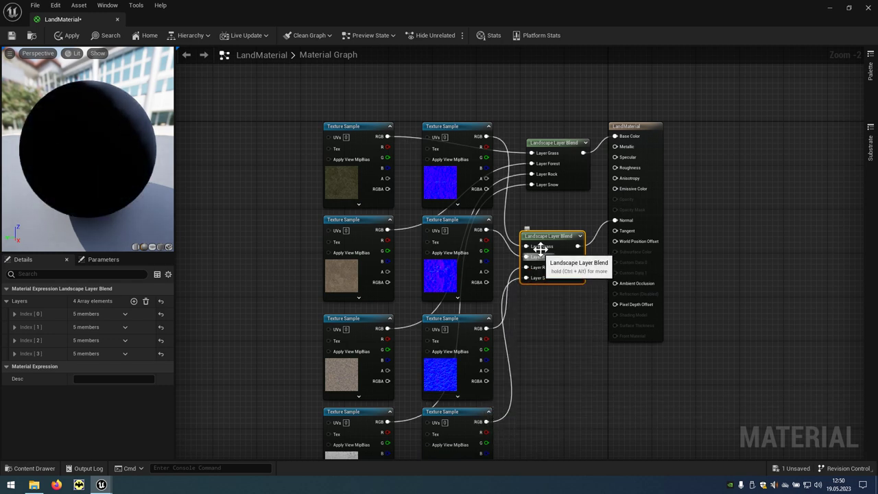
{"action": "left_click_drag", "start_coordinate": [551, 240], "coordinate": [558, 246]}
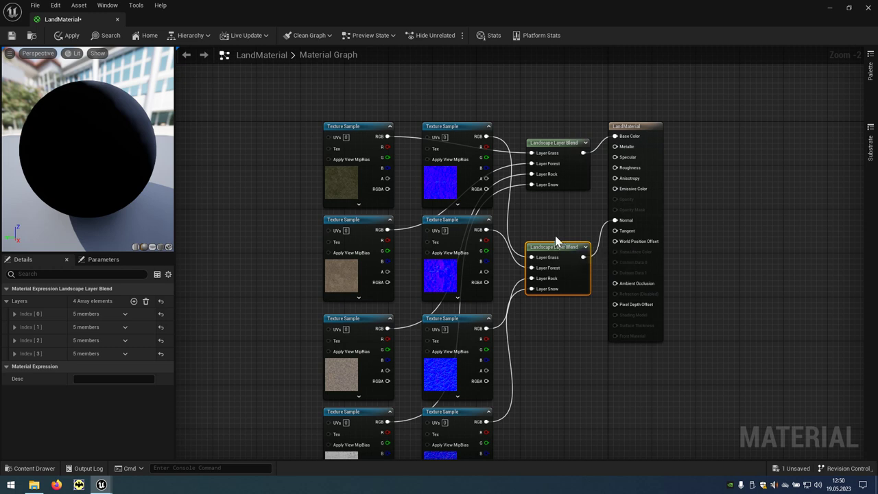
Step: Add a Constant node (value 0) above the lower Layer Blend node in LandMaterial
{"action": "right_click", "coordinate": [549, 216]}
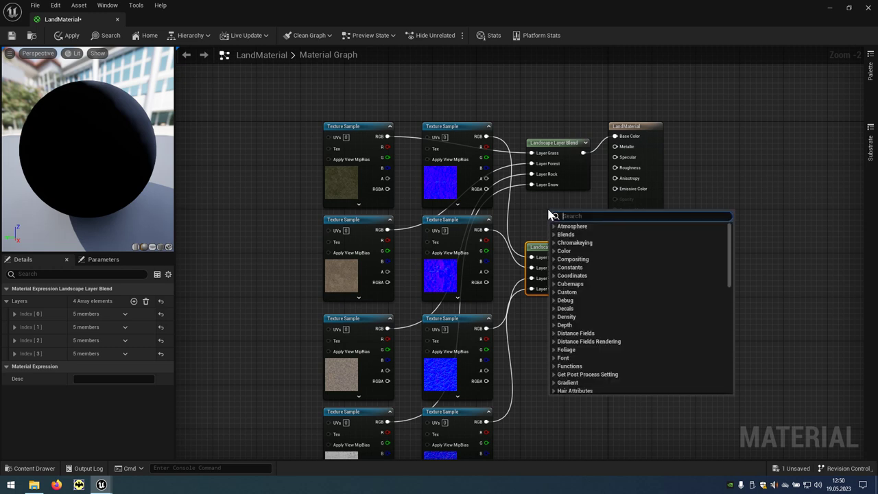
{"action": "type", "text": "cons"}
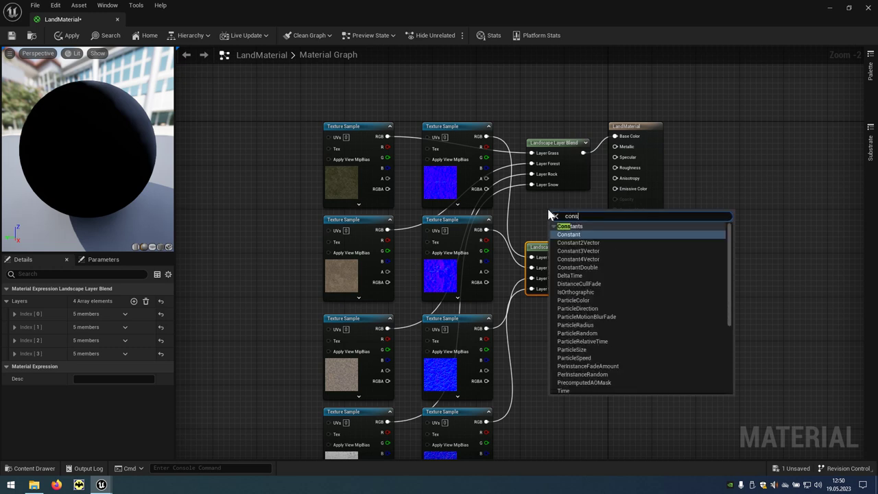
{"action": "left_click", "coordinate": [587, 235]}
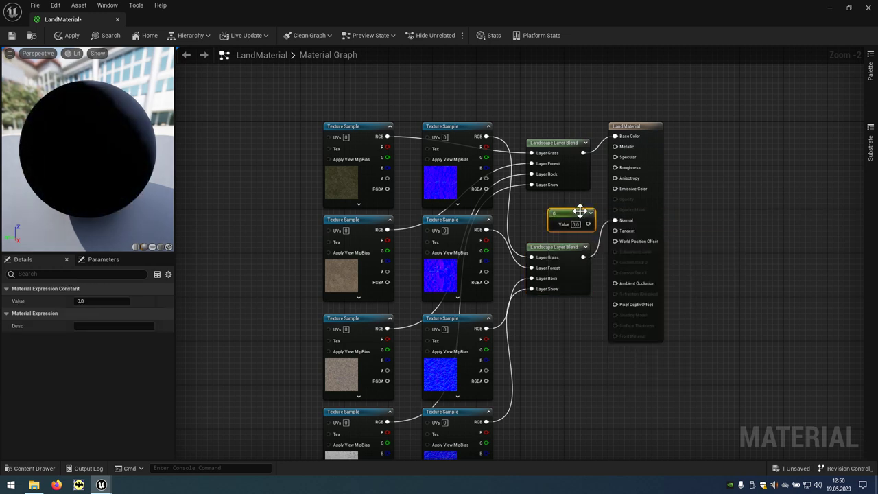
{"action": "left_click_drag", "start_coordinate": [580, 211], "coordinate": [614, 159]}
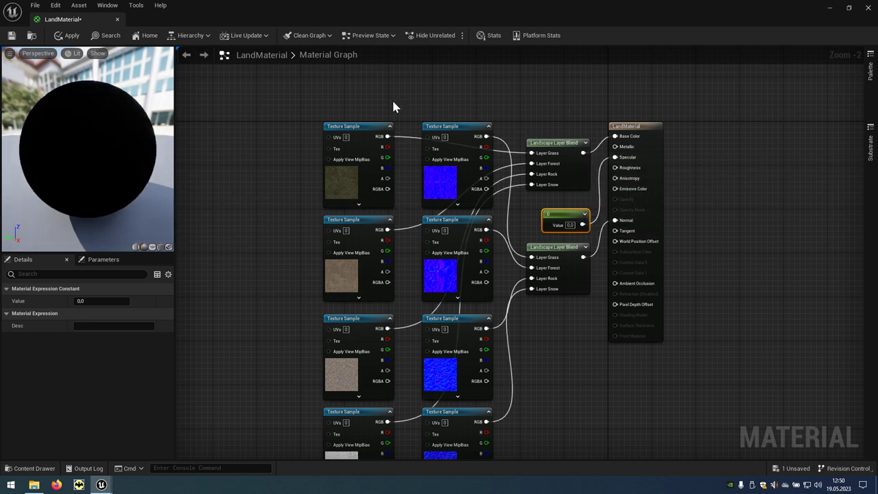
Step: Apply the LandMaterial edits and save the asset so the editor shows All Saved
{"action": "left_click", "coordinate": [69, 41]}
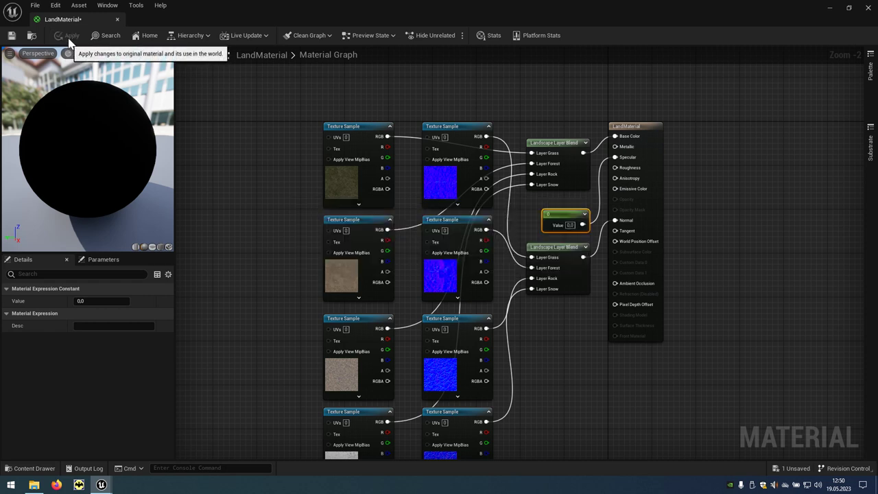
{"action": "left_click", "coordinate": [11, 36]}
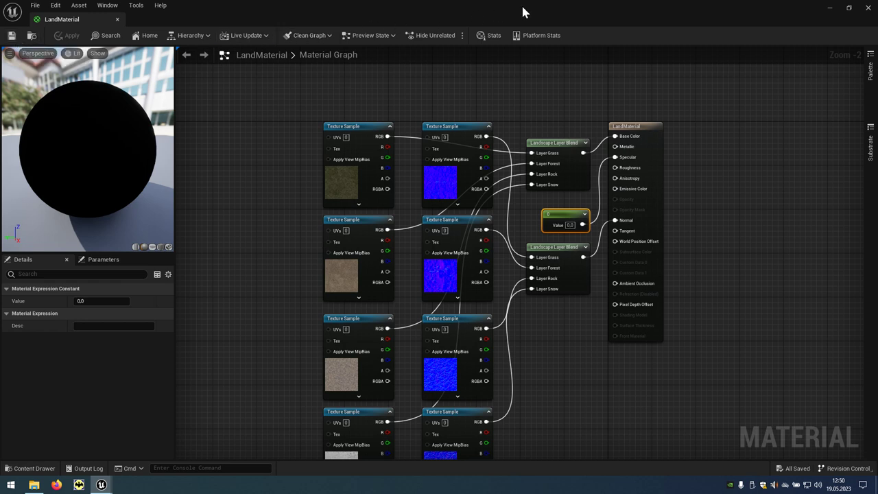
Step: Close the material editor and assign LandMaterial from Content > Land to the Landscape Material slot
{"action": "left_click", "coordinate": [868, 8]}
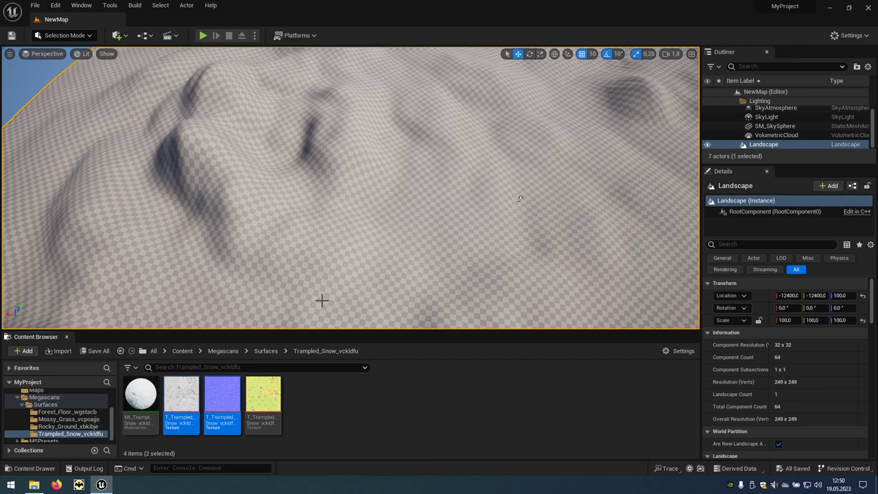
{"action": "left_click", "coordinate": [182, 351]}
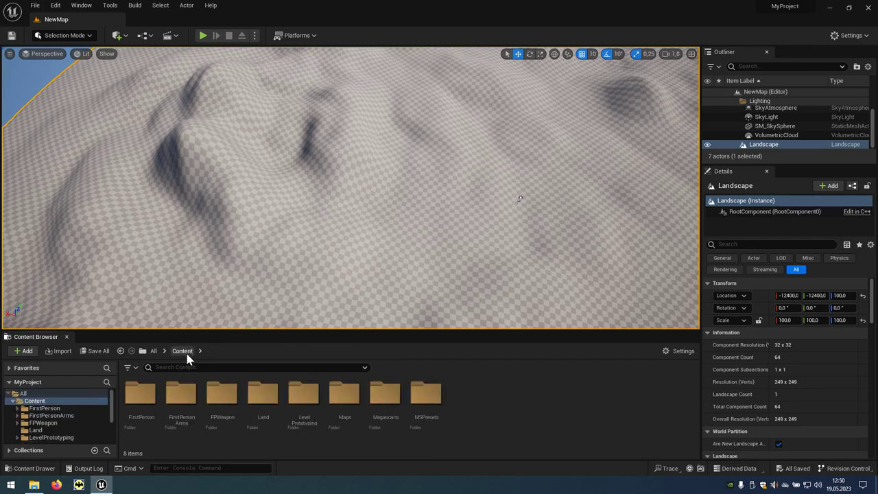
{"action": "double_click", "coordinate": [263, 392]}
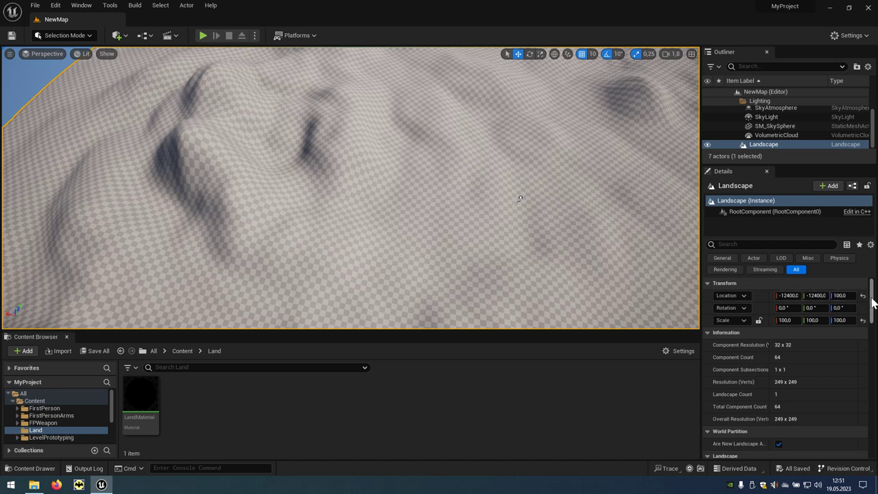
{"action": "left_click_drag", "start_coordinate": [873, 302], "coordinate": [873, 331]}
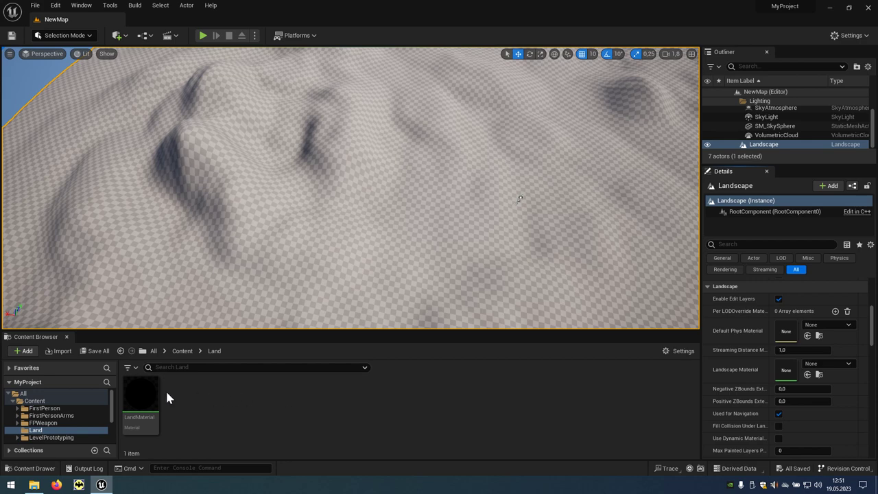
{"action": "mouse_move", "coordinate": [144, 394]}
{"action": "left_mouse_down"}
{"action": "mouse_move", "coordinate": [384, 373]}
{"action": "mouse_move", "coordinate": [786, 368]}
{"action": "left_mouse_up"}
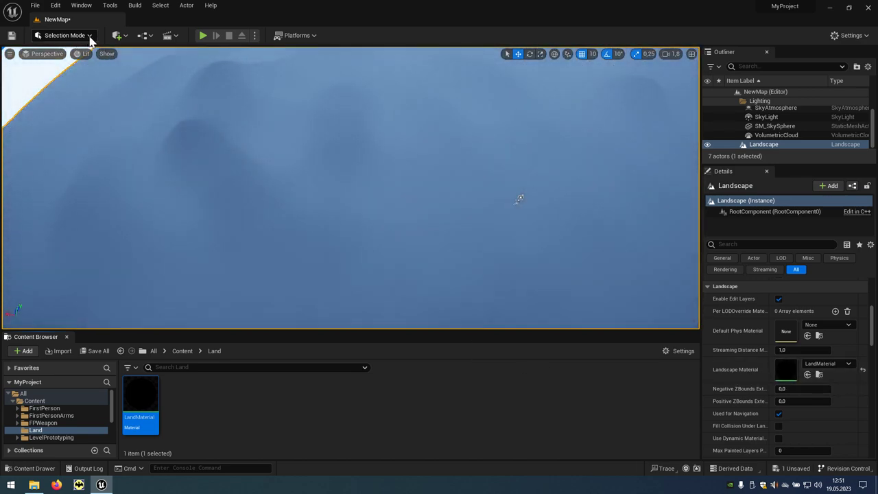
{"action": "left_click", "coordinate": [89, 37]}
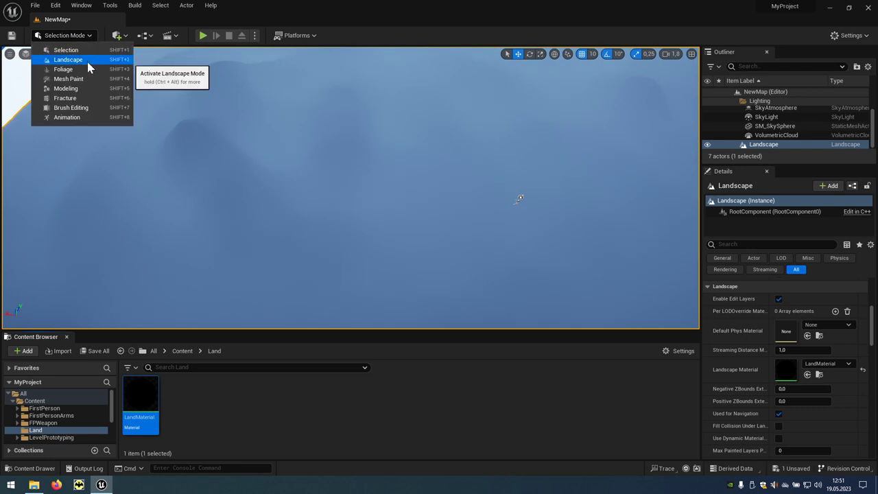
Step: Enter Landscape Paint mode and save a weight-blended Grass_LayerInfo in the Land folder
{"action": "left_click", "coordinate": [47, 64]}
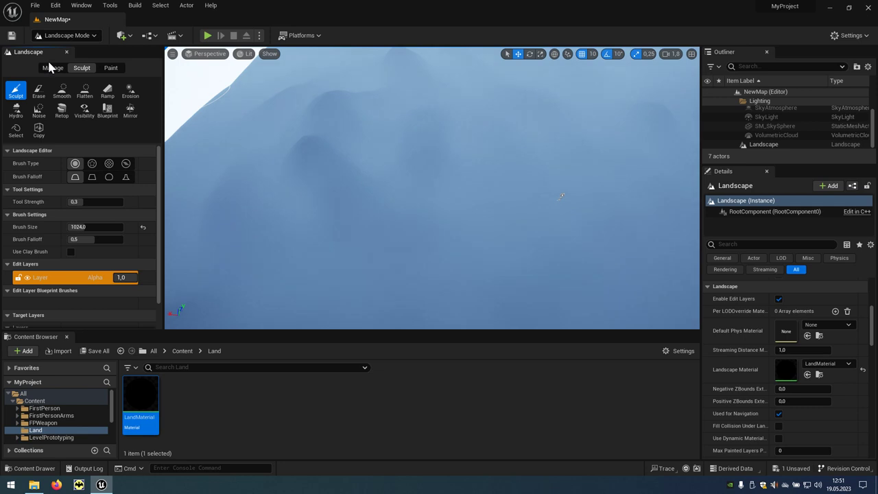
{"action": "left_click", "coordinate": [110, 72]}
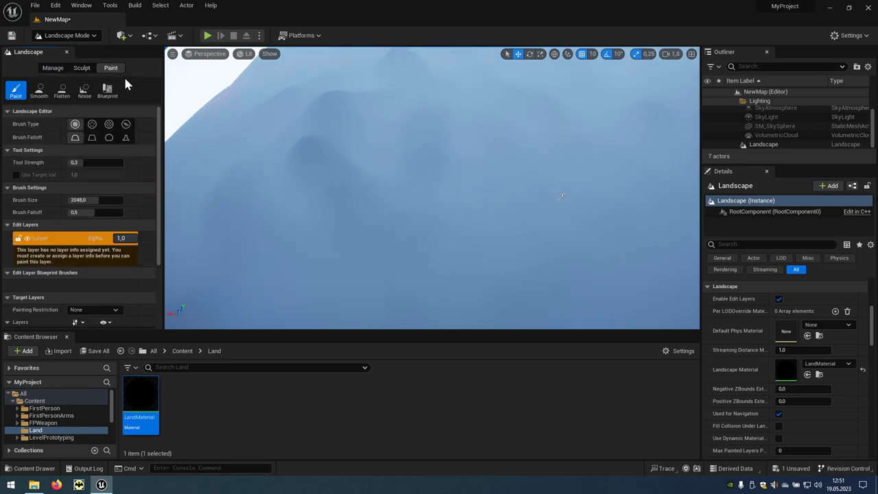
{"action": "scroll", "coordinate": [160, 165], "scroll_direction": "down", "scroll_amount": 3}
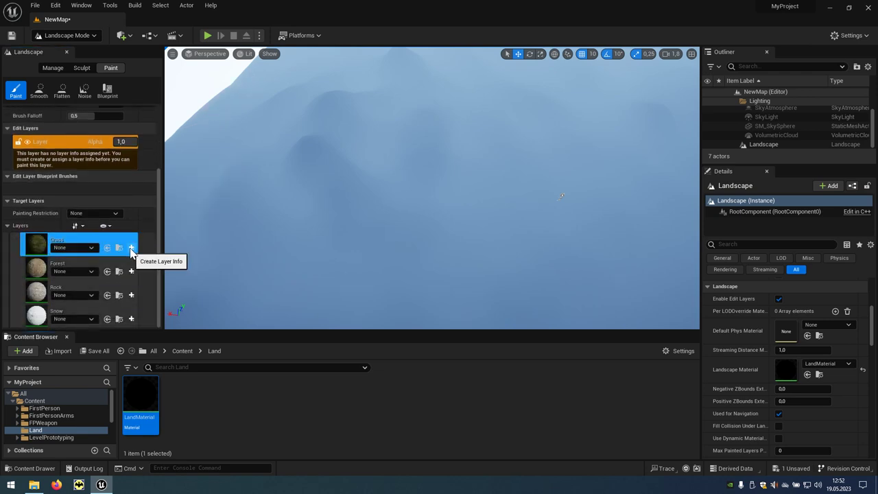
{"action": "left_click", "coordinate": [131, 250]}
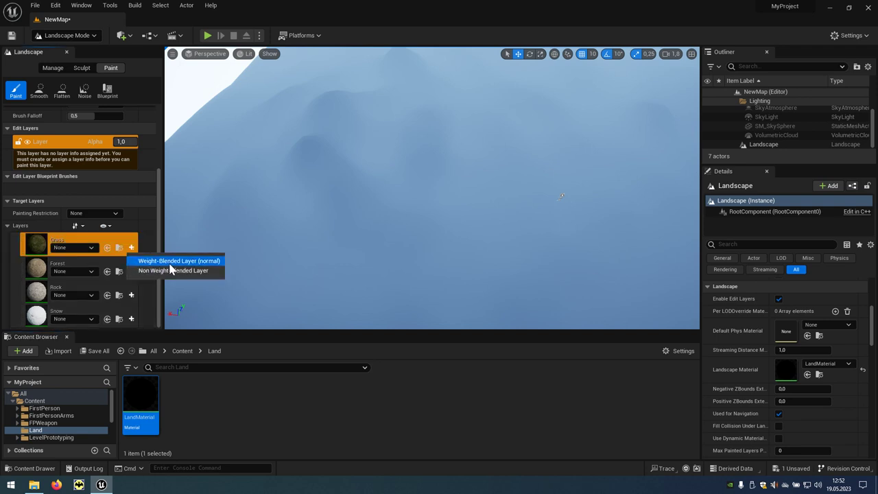
{"action": "left_click", "coordinate": [214, 265]}
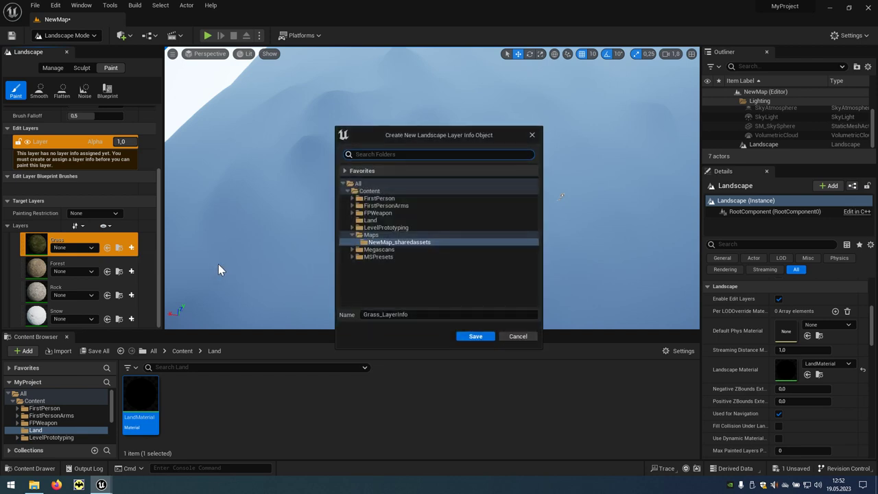
{"action": "left_click", "coordinate": [373, 221]}
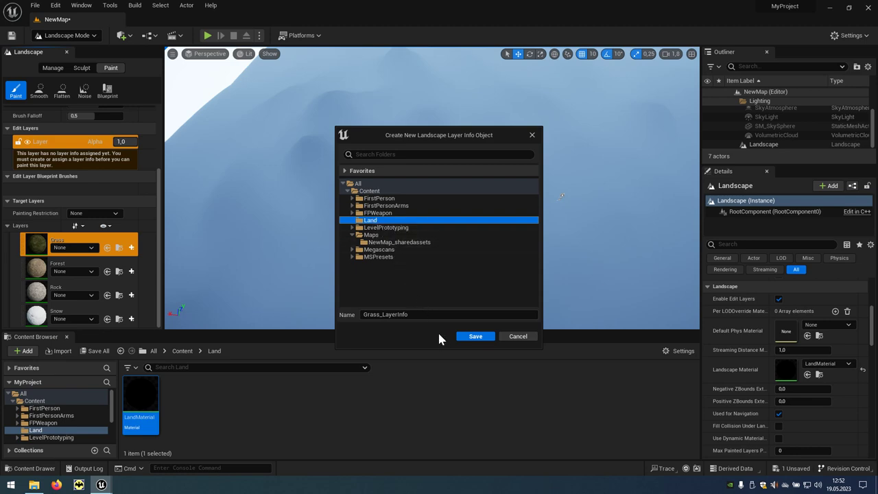
{"action": "left_click", "coordinate": [484, 338]}
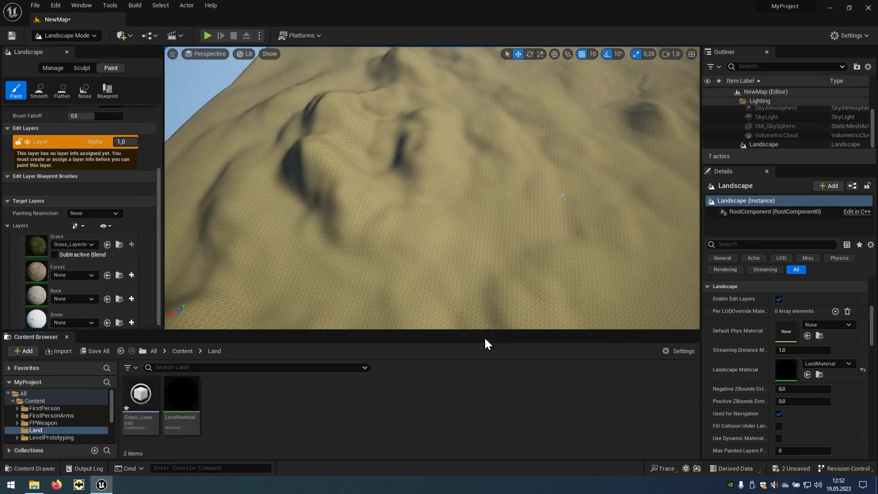
Step: Create a weight-blended Forest_LayerInfo asset in the Land folder
{"action": "left_click", "coordinate": [130, 275]}
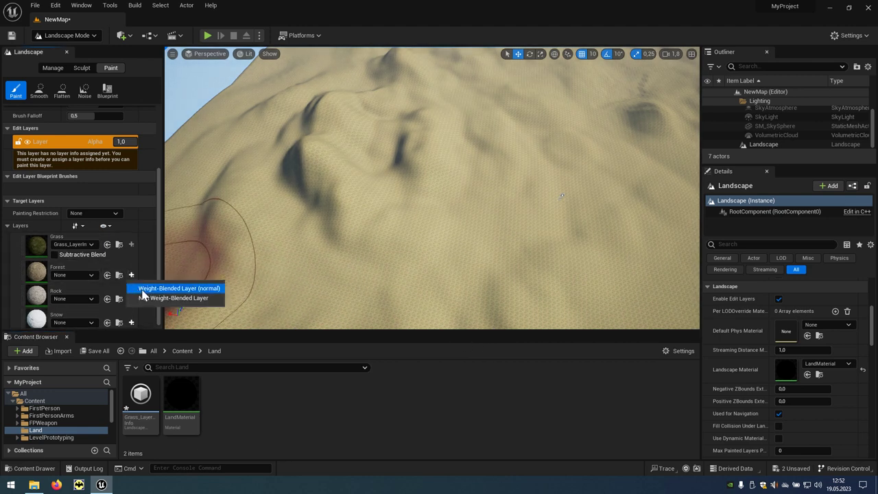
{"action": "left_click", "coordinate": [210, 291]}
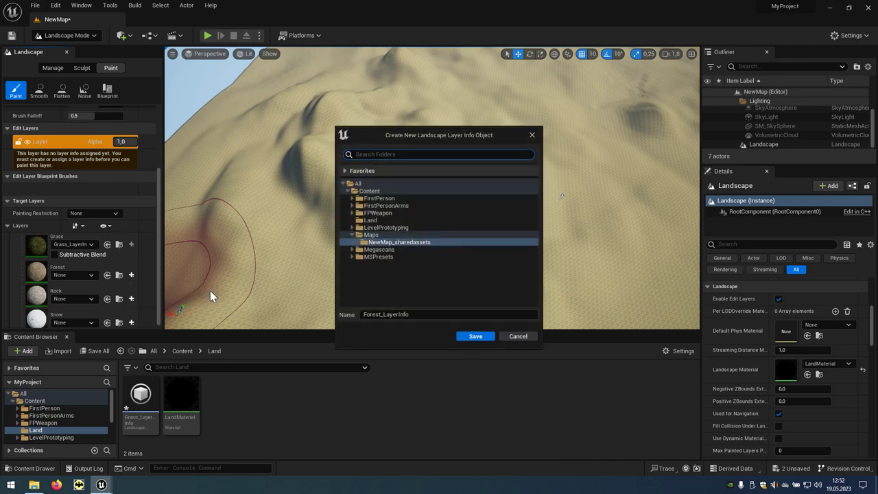
{"action": "left_click", "coordinate": [374, 220]}
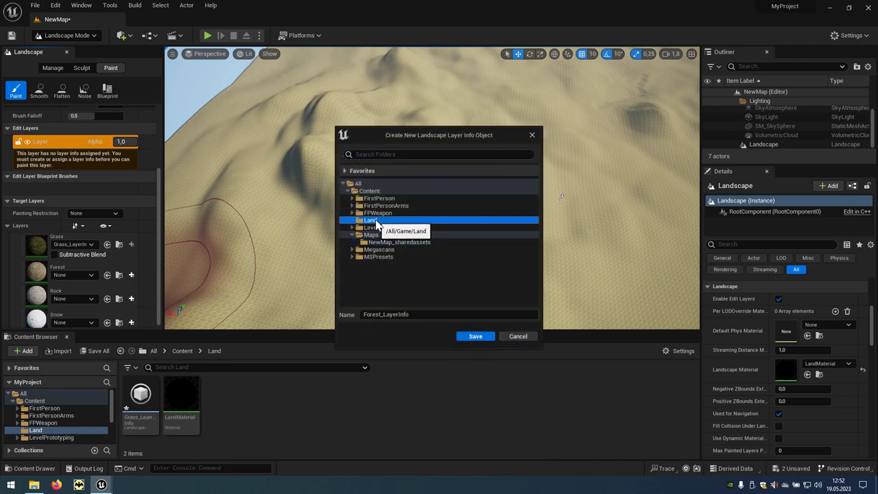
{"action": "left_click", "coordinate": [485, 337]}
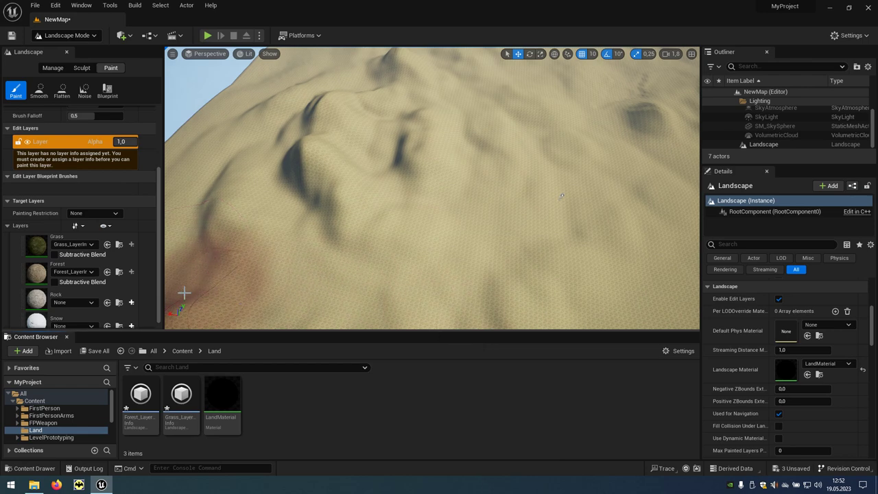
Step: Create a weight-blended Rock layer info asset in the Land folder
{"action": "scroll", "coordinate": [160, 290], "scroll_direction": "down", "scroll_amount": 1}
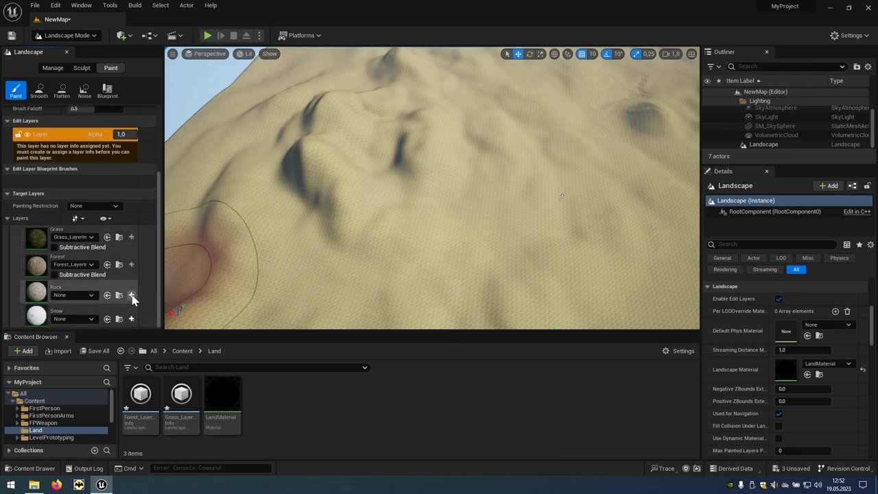
{"action": "left_click", "coordinate": [131, 295]}
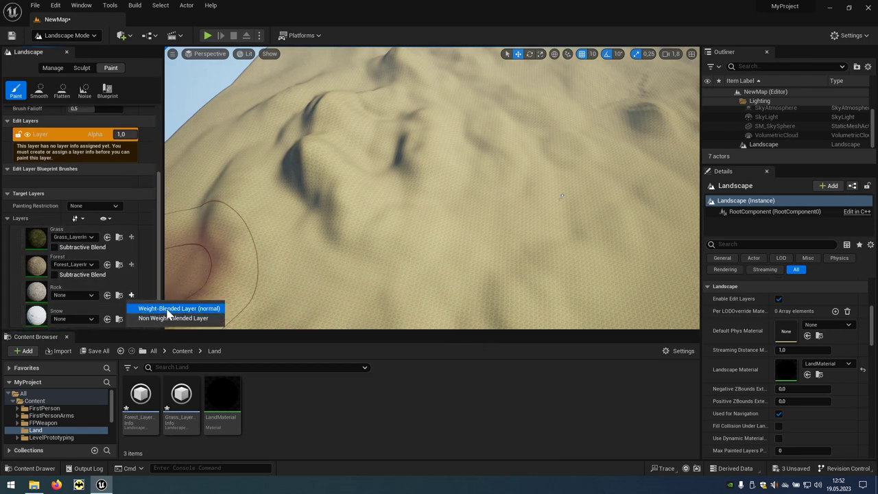
{"action": "left_click", "coordinate": [201, 310]}
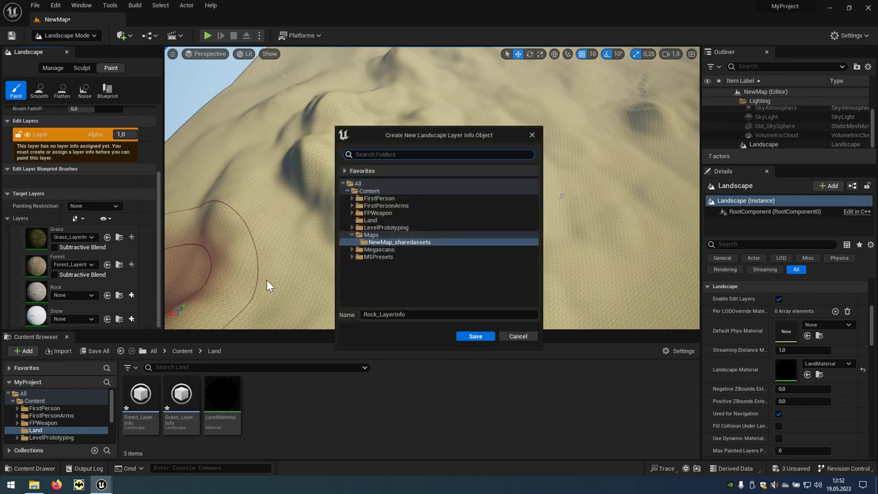
{"action": "left_click", "coordinate": [372, 220]}
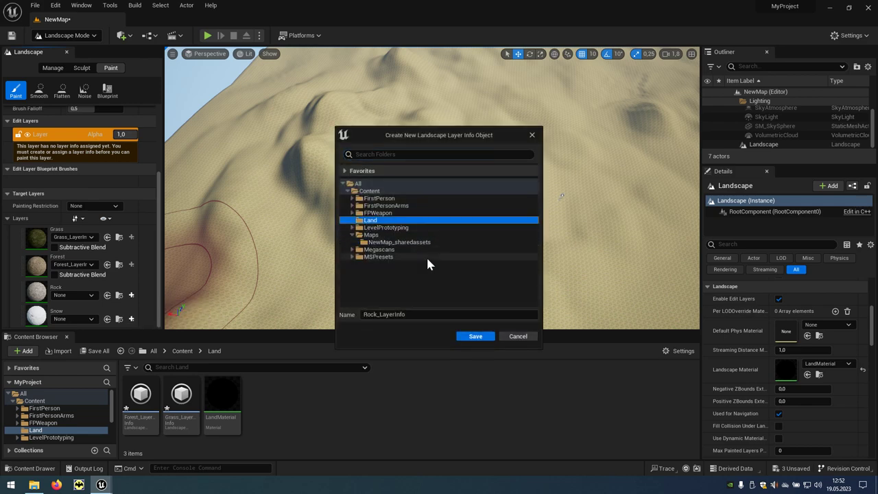
{"action": "left_click", "coordinate": [476, 336]}
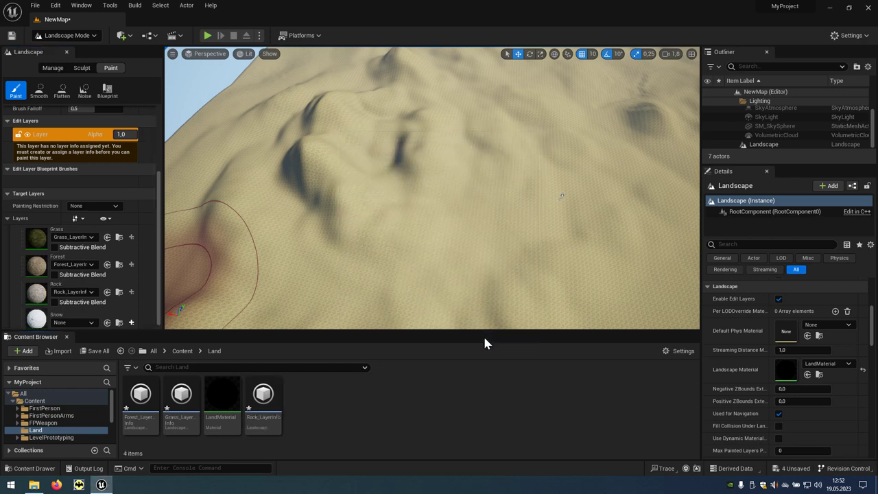
Step: Create a normal weight-blended Snow_LayerInfo asset in the Land folder
{"action": "left_click", "coordinate": [131, 323]}
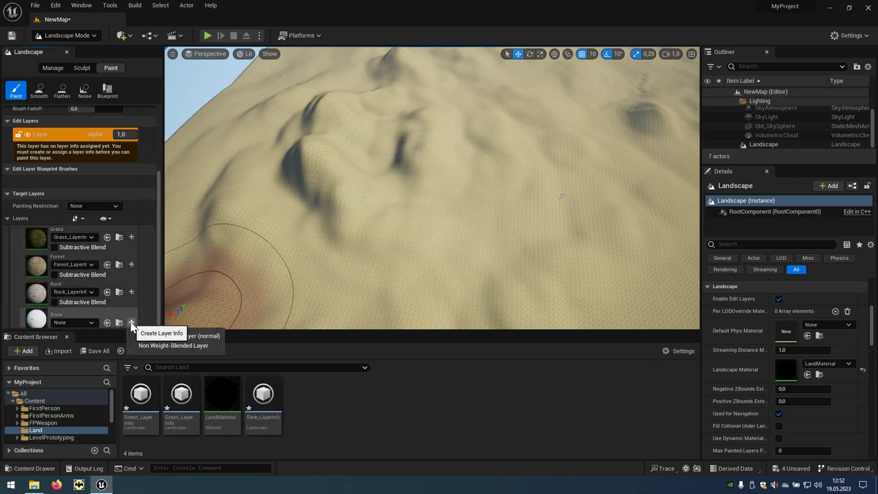
{"action": "left_click", "coordinate": [194, 336]}
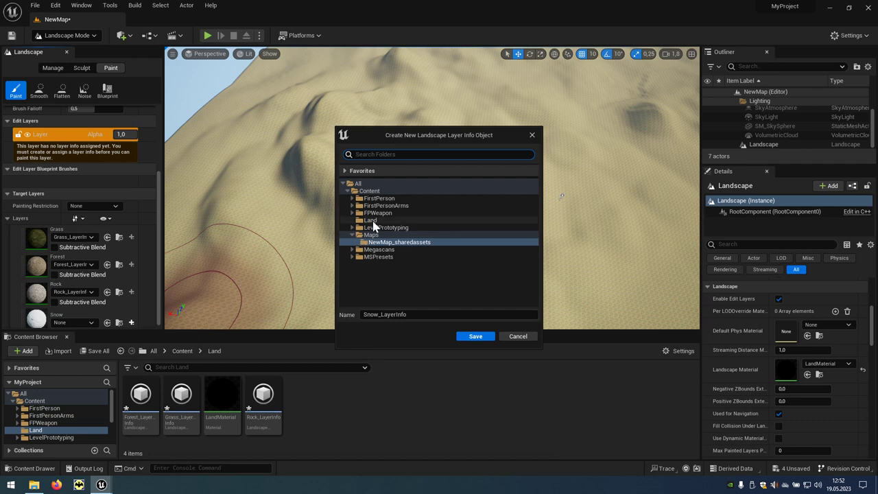
{"action": "left_click", "coordinate": [371, 220]}
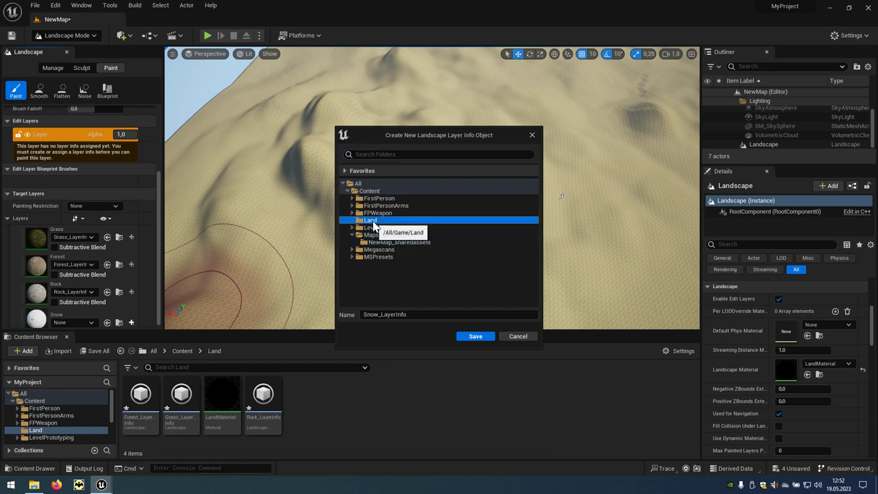
{"action": "left_click", "coordinate": [482, 337]}
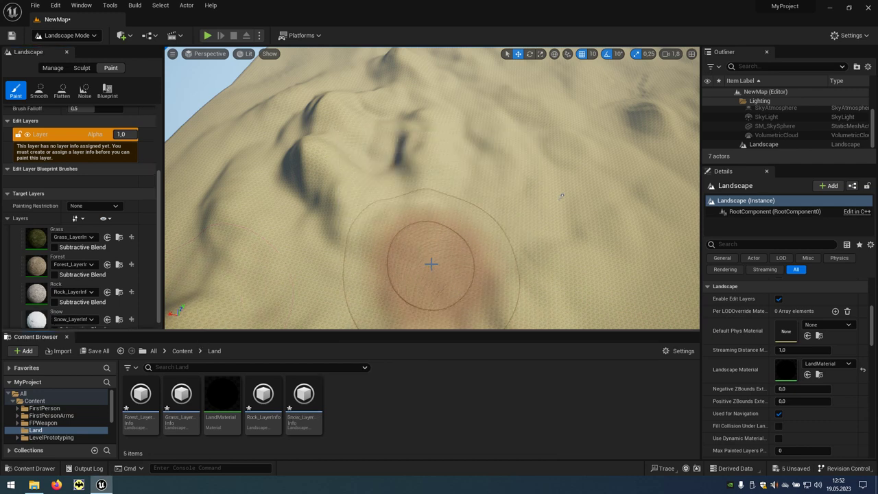
{"action": "right_click_drag", "start_coordinate": [431, 263], "coordinate": [432, 322]}
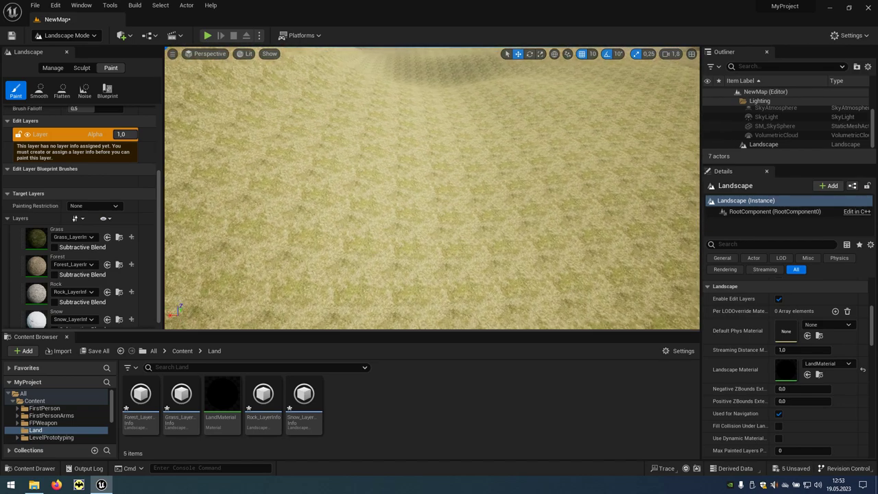
{"action": "right_click_drag", "start_coordinate": [432, 322], "coordinate": [414, 245]}
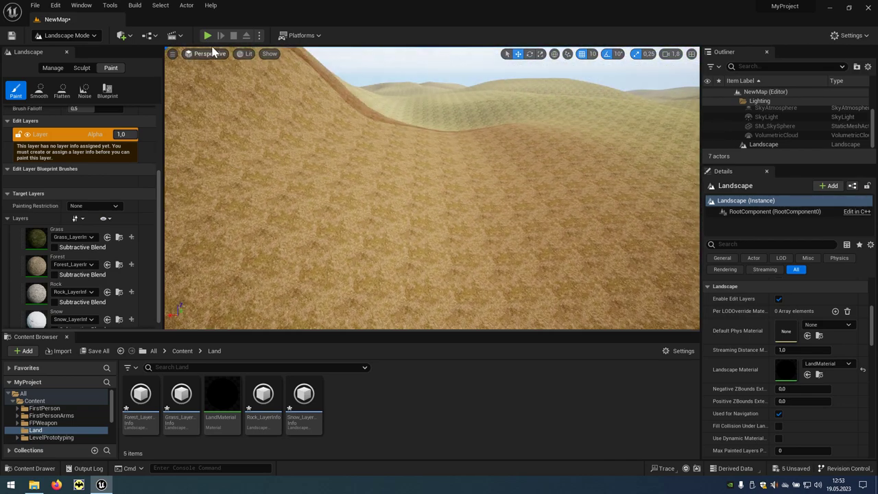
{"action": "left_click", "coordinate": [208, 37]}
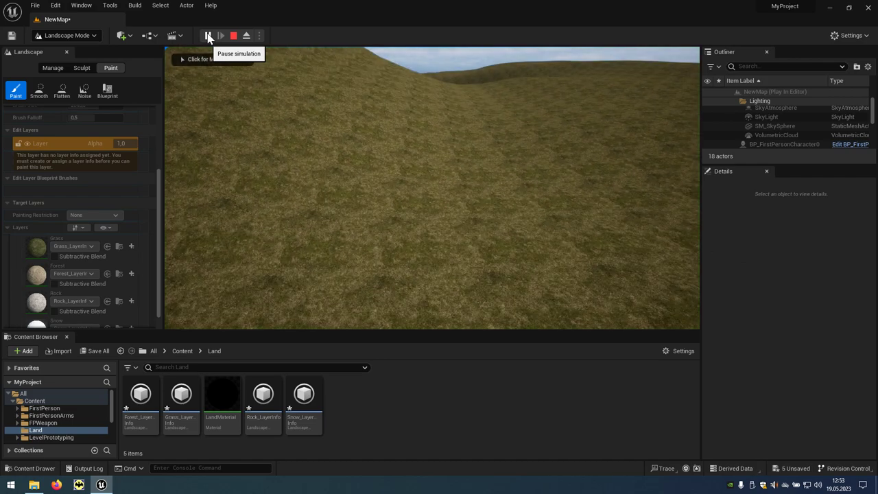
{"action": "key", "text": "w"}
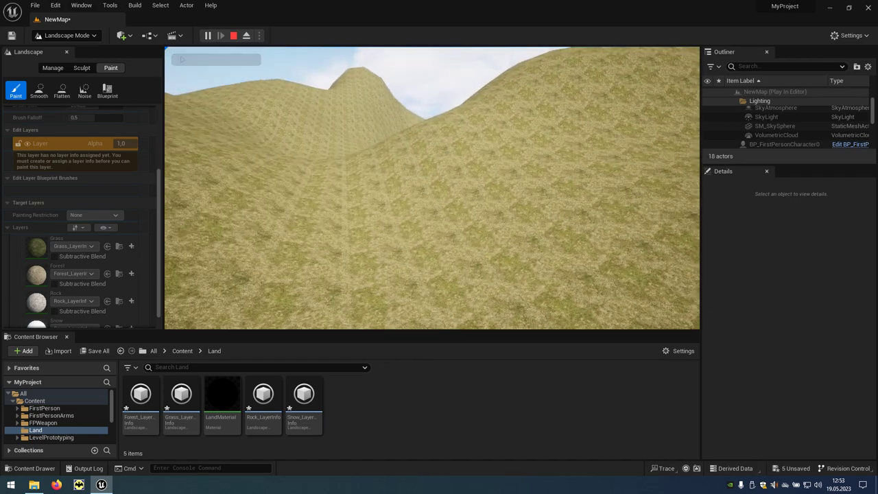
{"action": "key", "text": "Escape"}
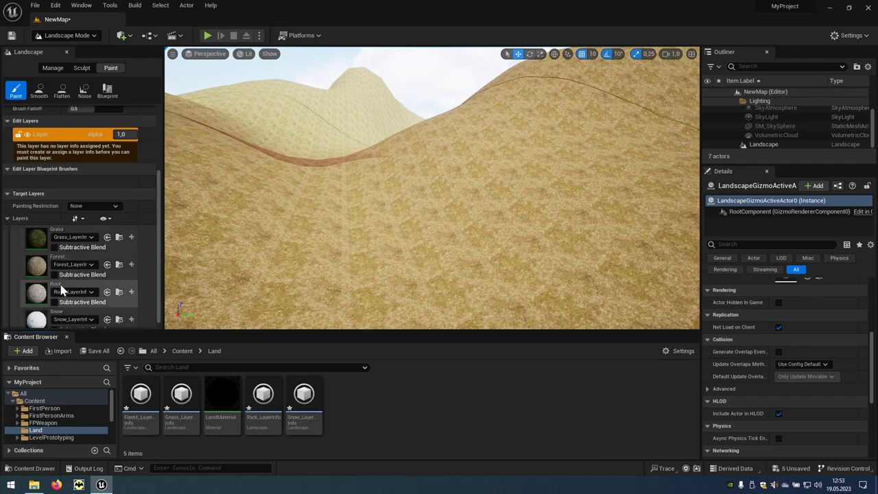
Step: Select the Rock layer and set the brush size to 1024
{"action": "left_click", "coordinate": [67, 290]}
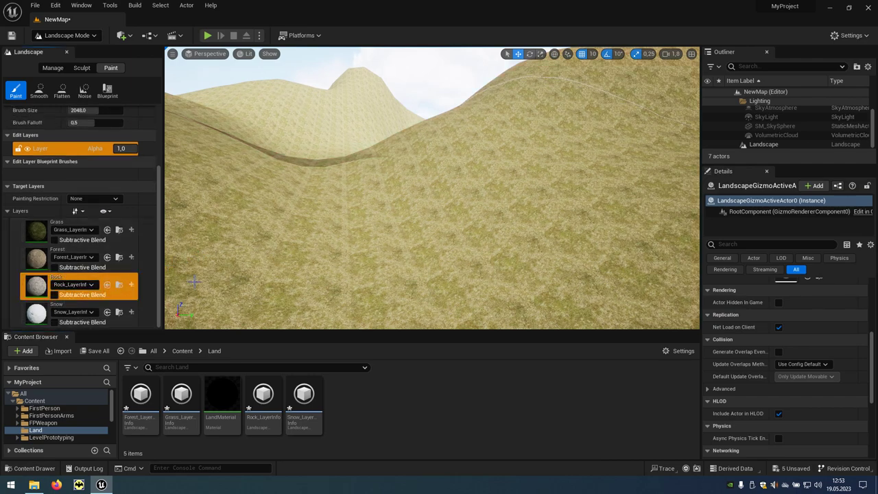
{"action": "mouse_move", "coordinate": [433, 188]}
{"action": "right_mouse_down"}
{"action": "mouse_move", "coordinate": [432, 206]}
{"action": "mouse_move", "coordinate": [239, 254]}
{"action": "right_mouse_up"}
{"action": "type", "text": "102"}
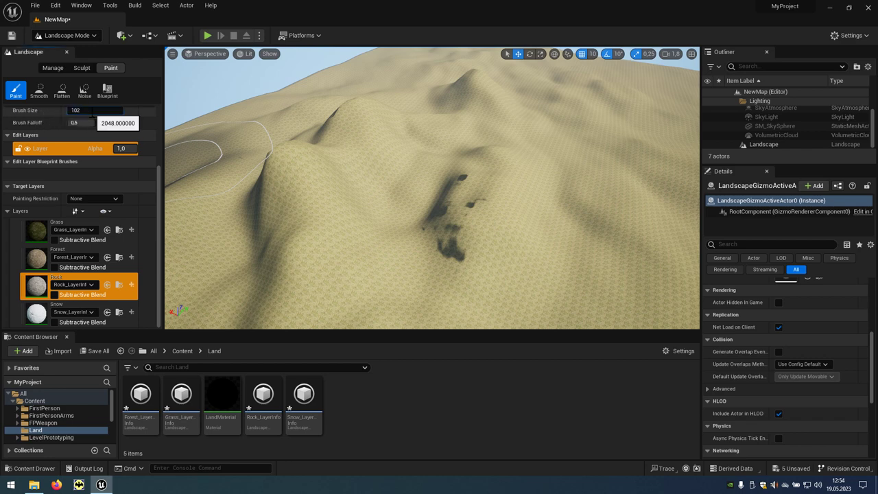
{"action": "type", "text": "4"}
{"action": "key", "text": "Return"}
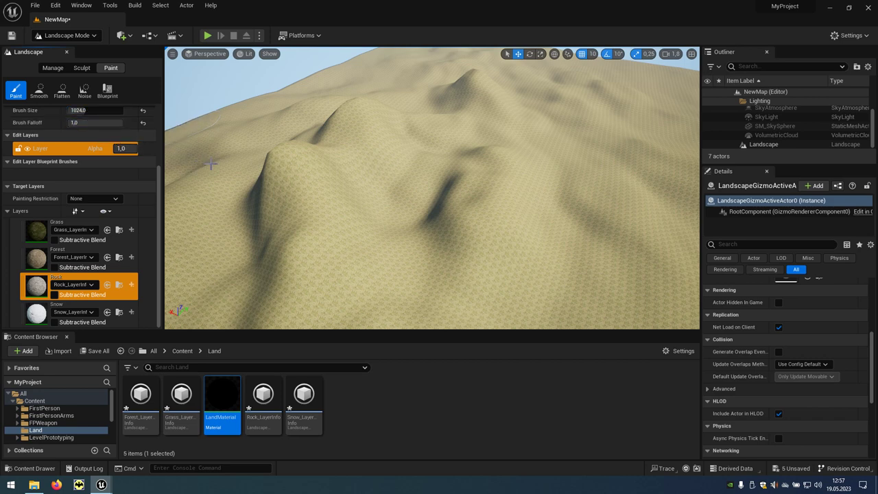
Step: Paint Rock along the ridge, the second hump and the far peak
{"action": "mouse_move", "coordinate": [296, 158]}
{"action": "left_mouse_down"}
{"action": "mouse_move", "coordinate": [326, 247]}
{"action": "mouse_move", "coordinate": [331, 220]}
{"action": "left_mouse_up"}
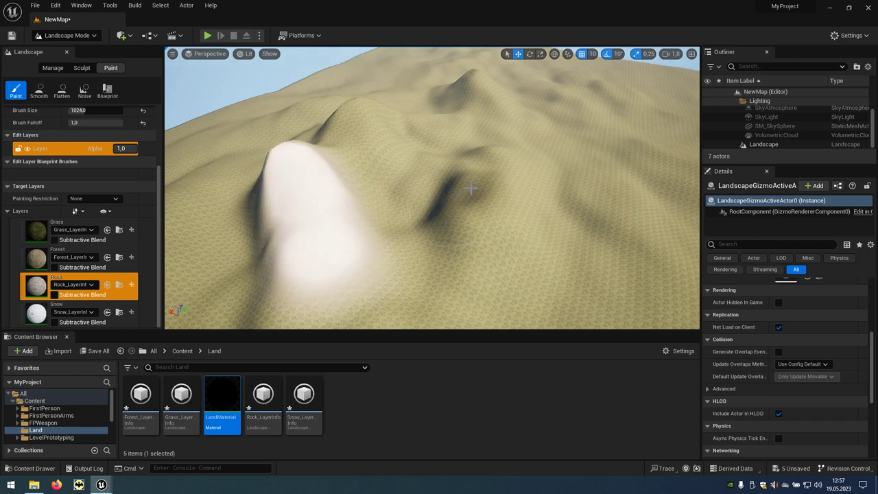
{"action": "left_click_drag", "start_coordinate": [359, 110], "coordinate": [384, 109]}
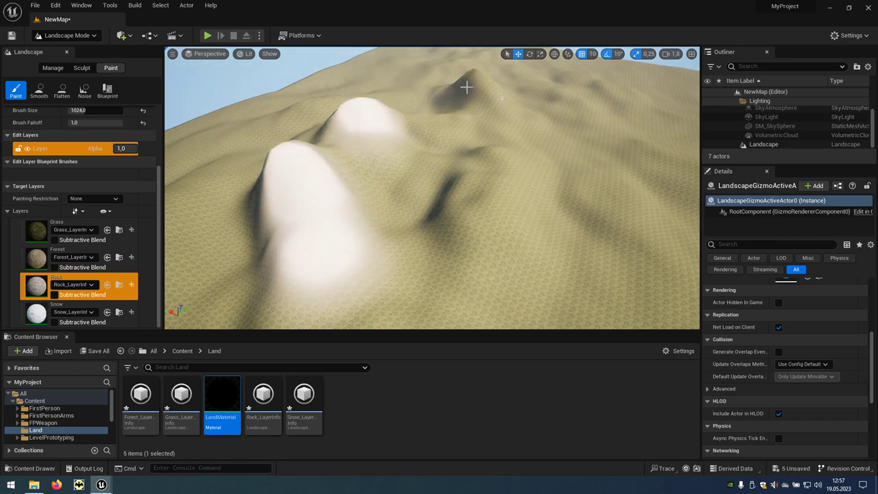
{"action": "left_click_drag", "start_coordinate": [475, 71], "coordinate": [470, 239]}
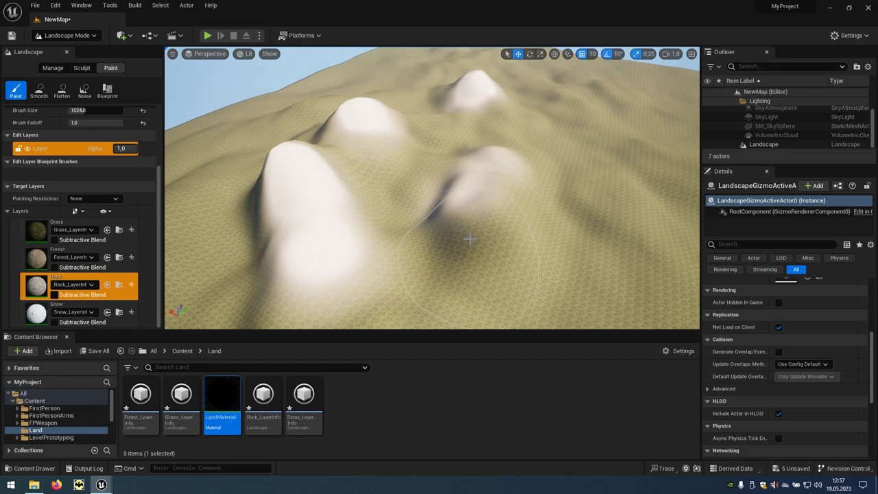
{"action": "mouse_move", "coordinate": [432, 220]}
{"action": "right_mouse_down"}
{"action": "mouse_move", "coordinate": [439, 206]}
{"action": "mouse_move", "coordinate": [432, 220]}
{"action": "right_mouse_up"}
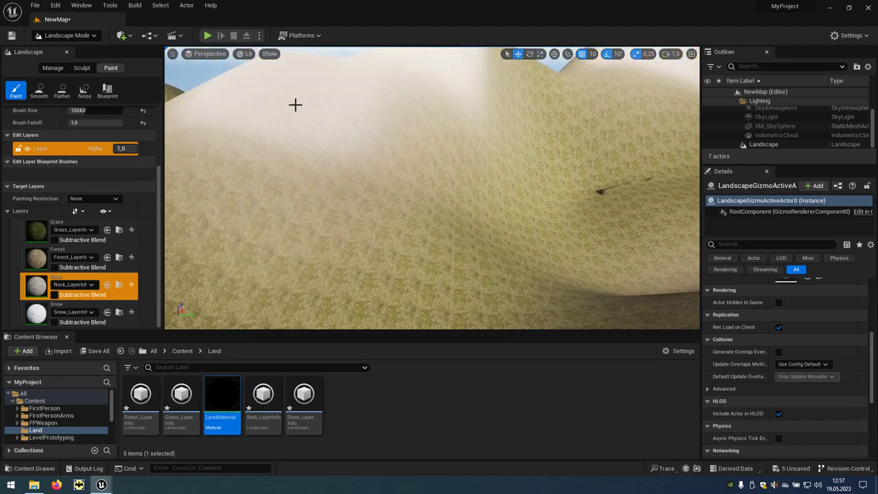
{"action": "left_click", "coordinate": [207, 36]}
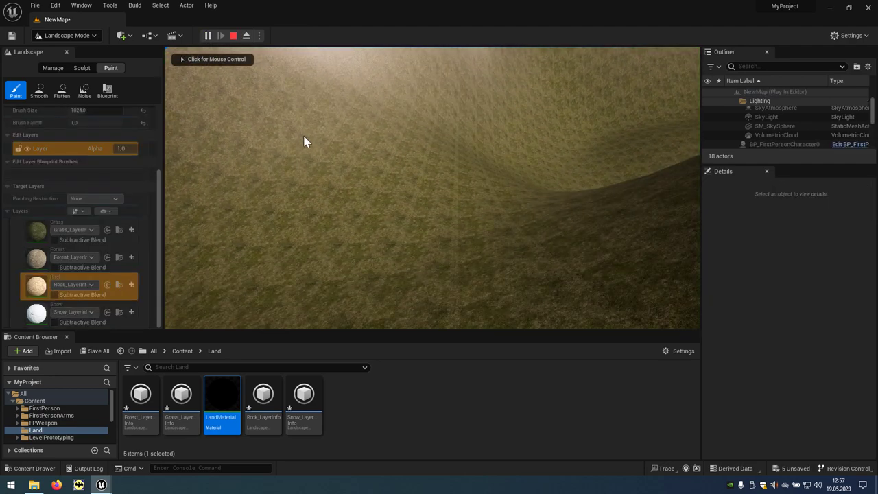
{"action": "key", "text": "w"}
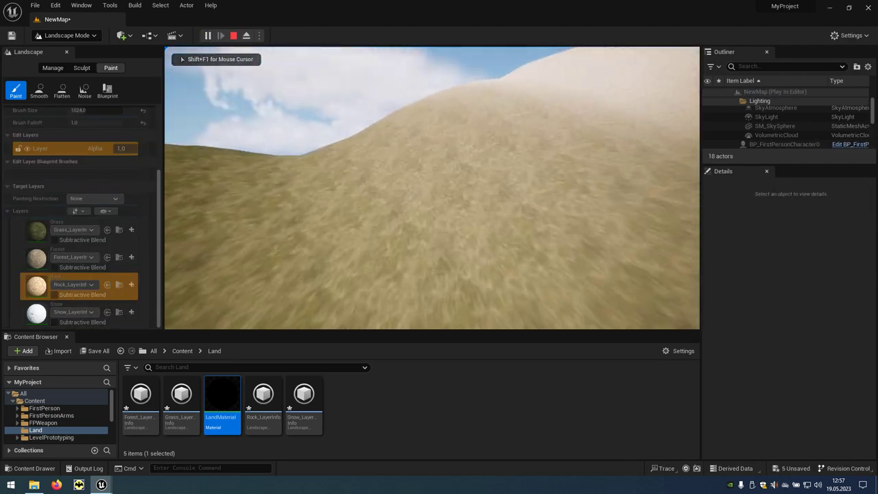
{"action": "key", "text": "w"}
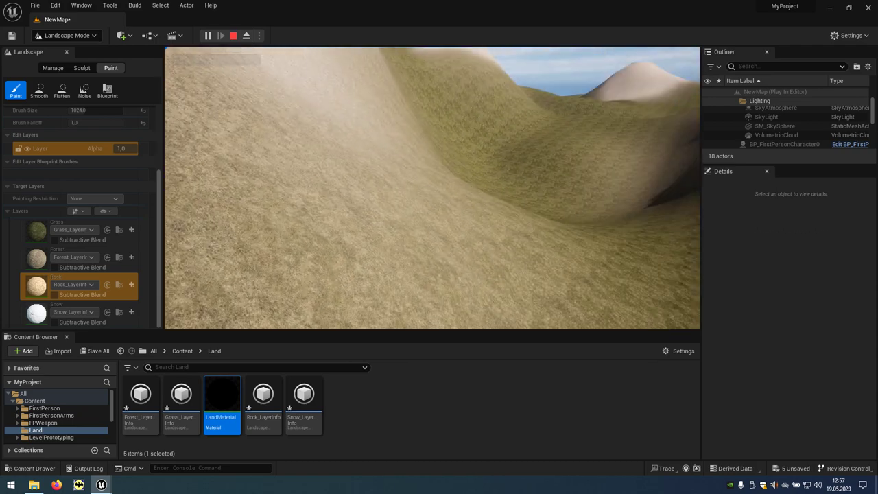
{"action": "key", "text": "w"}
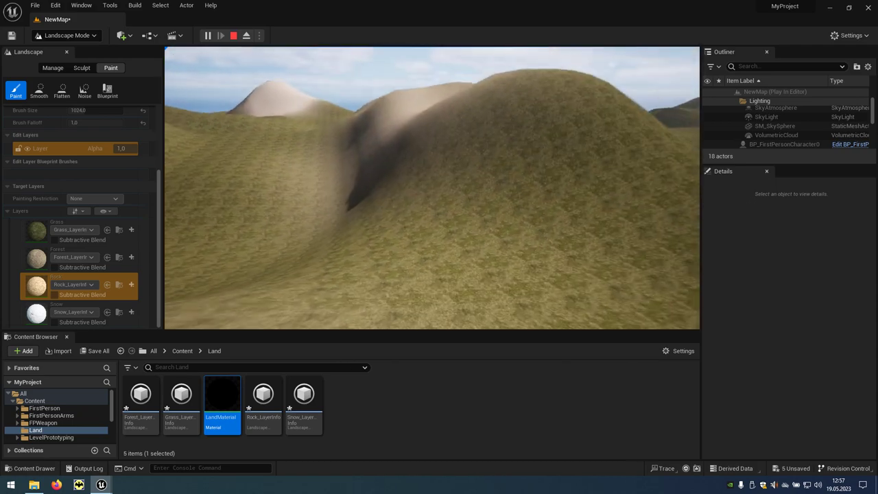
{"action": "key", "text": "w"}
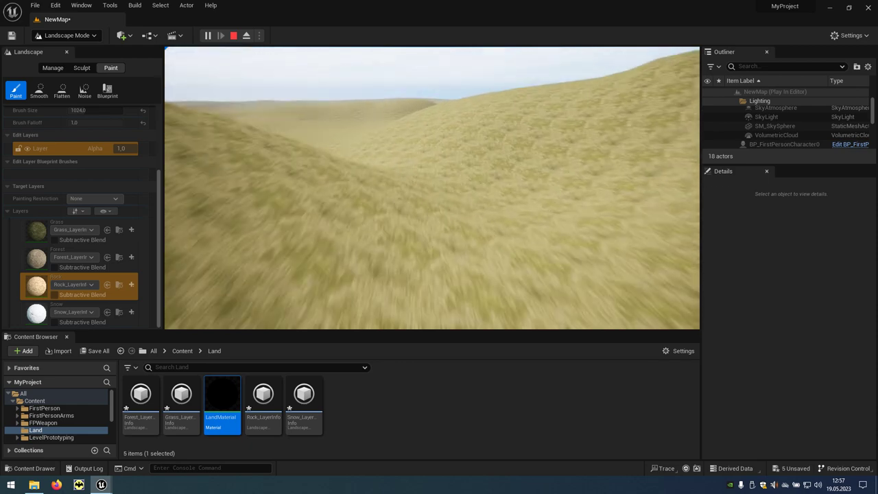
{"action": "key", "text": "w"}
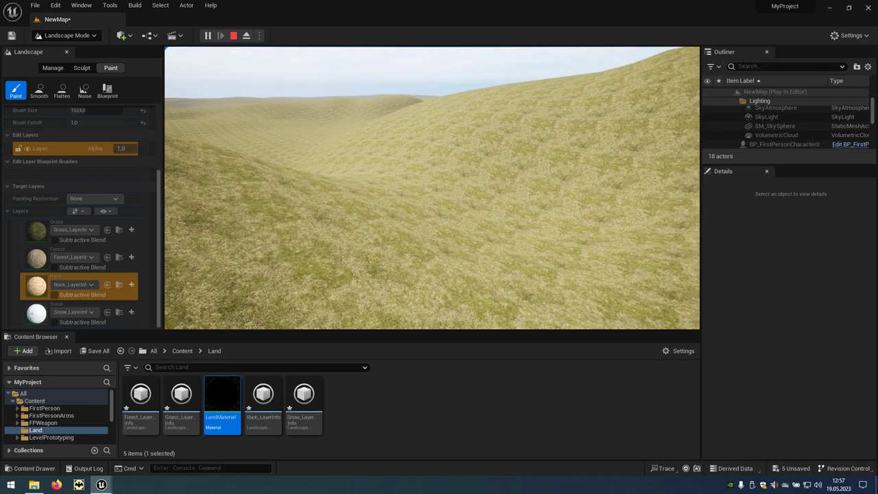
{"action": "key", "text": "Escape"}
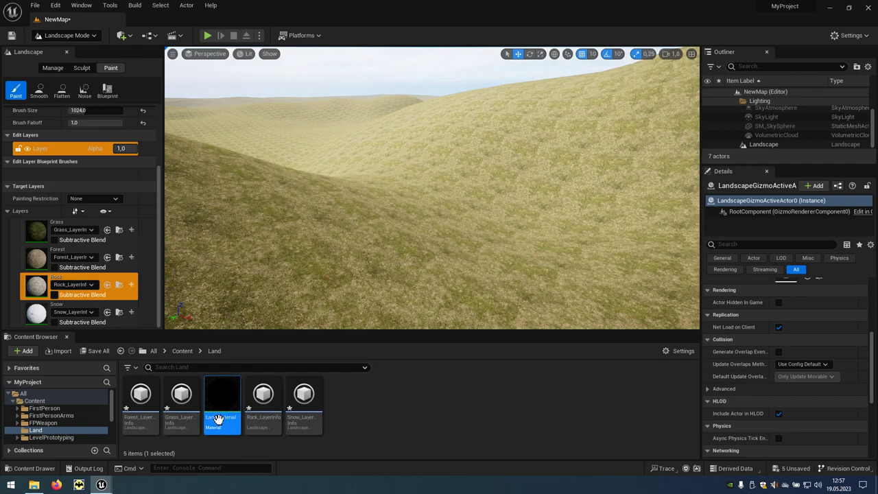
{"action": "mouse_move", "coordinate": [223, 420]}
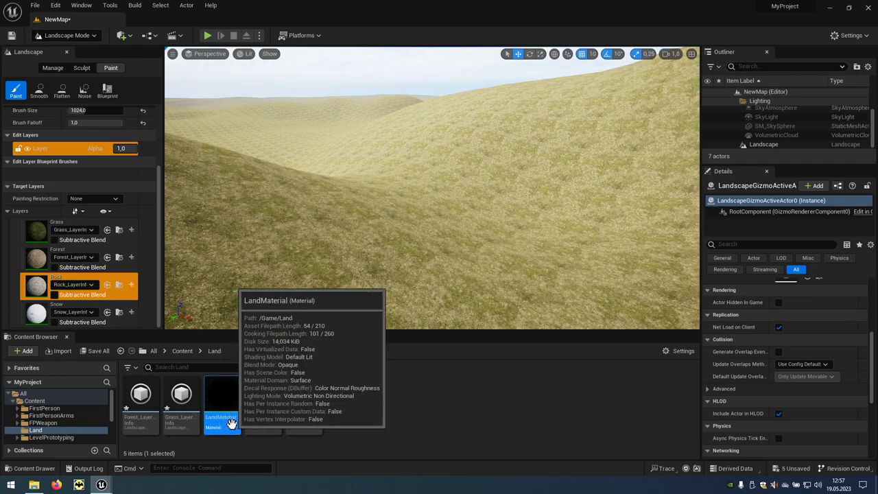
Step: Open LandMaterial and add a Landscape Coords node in empty graph space
{"action": "double_click", "coordinate": [232, 423]}
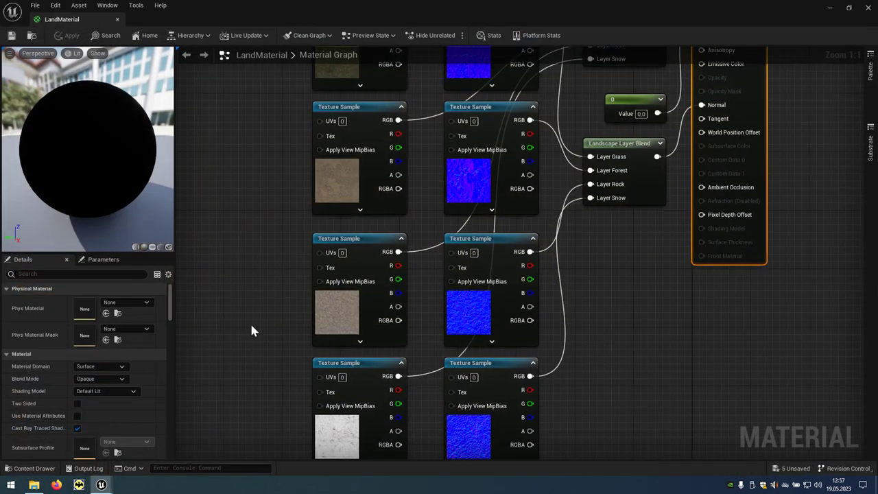
{"action": "right_click_drag", "start_coordinate": [253, 200], "coordinate": [479, 345]}
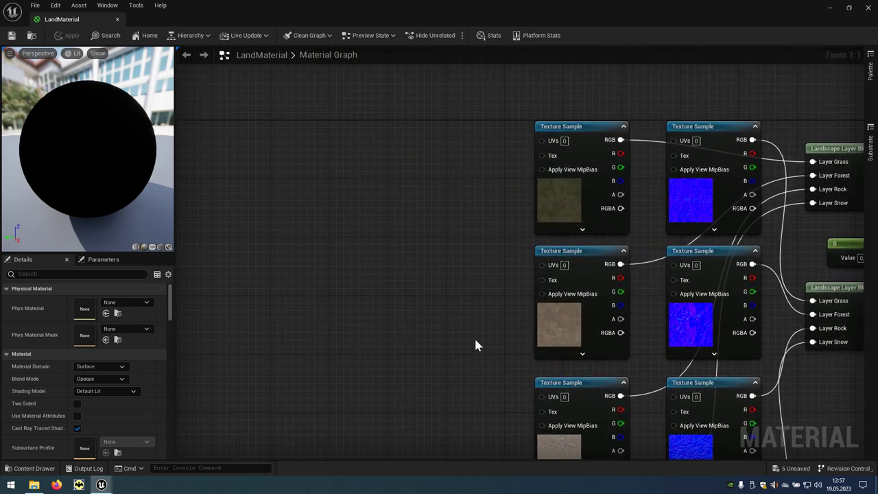
{"action": "right_click", "coordinate": [368, 155]}
{"action": "type", "text": "l"}
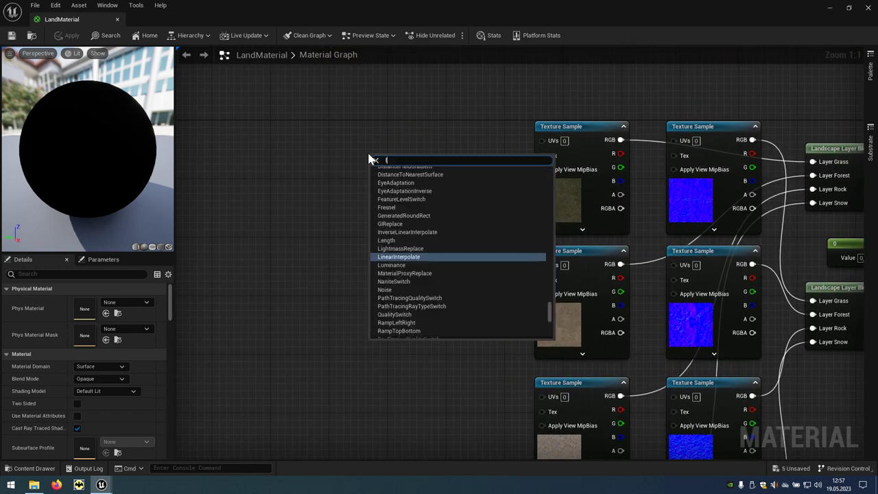
{"action": "type", "text": "and"}
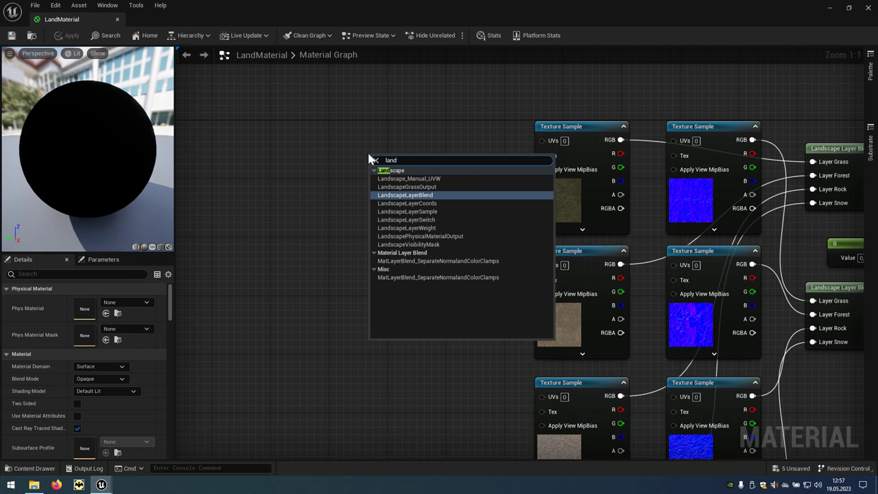
{"action": "left_click", "coordinate": [441, 203]}
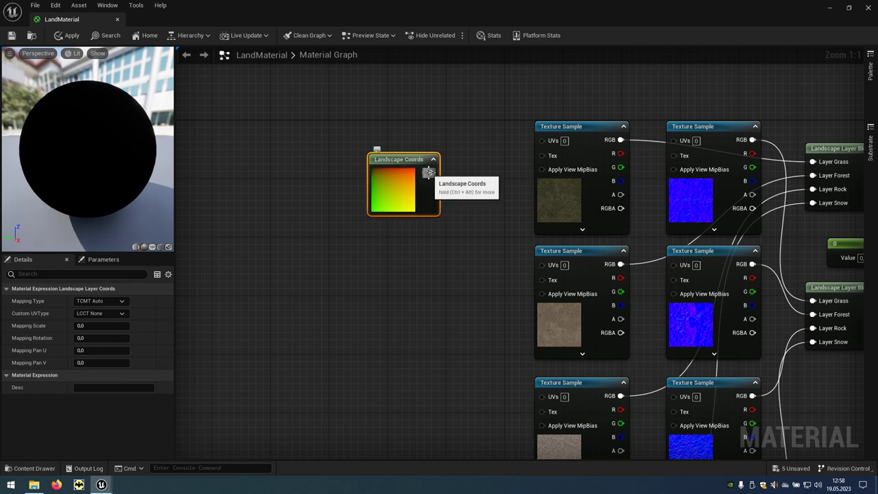
Step: Wire Landscape Coords into the UVs of each Texture Sample, row by row
{"action": "left_click_drag", "start_coordinate": [429, 172], "coordinate": [433, 173]}
{"action": "left_click_drag", "start_coordinate": [541, 145], "coordinate": [542, 141]}
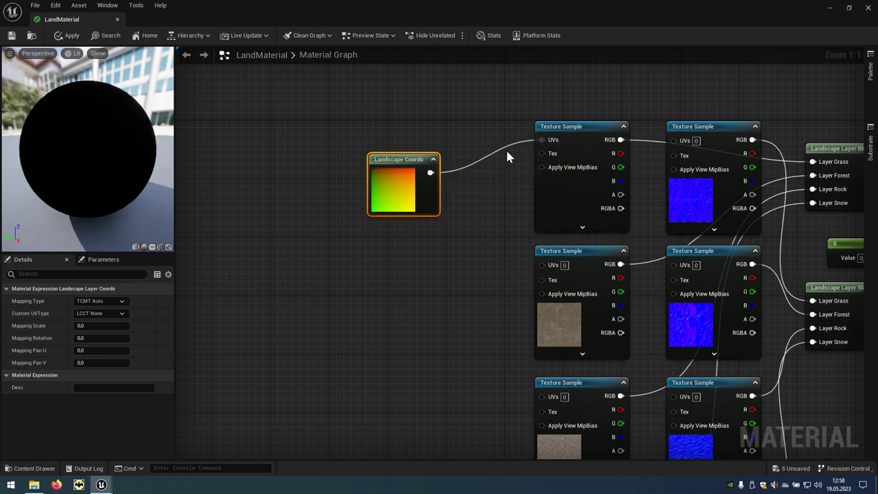
{"action": "mouse_move", "coordinate": [430, 173]}
{"action": "left_mouse_down"}
{"action": "mouse_move", "coordinate": [655, 153]}
{"action": "mouse_move", "coordinate": [674, 142]}
{"action": "left_mouse_up"}
{"action": "left_click_drag", "start_coordinate": [430, 173], "coordinate": [540, 266]}
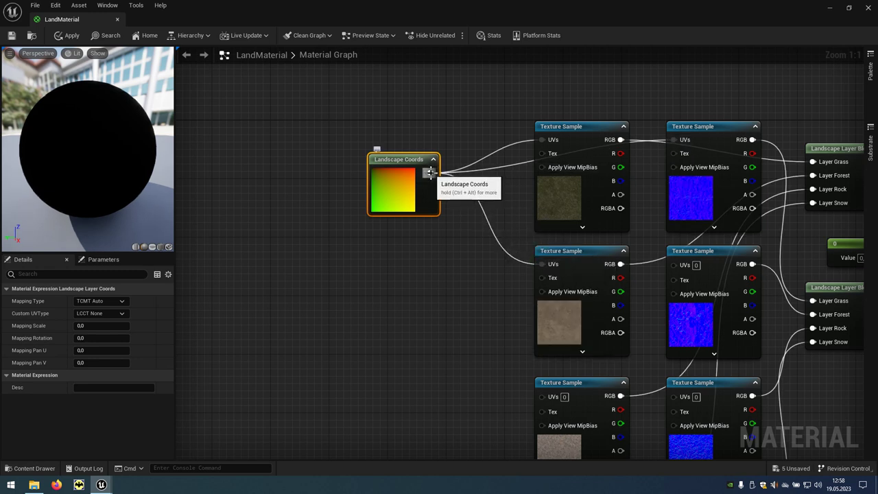
{"action": "mouse_move", "coordinate": [430, 172]}
{"action": "left_mouse_down"}
{"action": "mouse_move", "coordinate": [620, 266]}
{"action": "mouse_move", "coordinate": [671, 263]}
{"action": "left_mouse_up"}
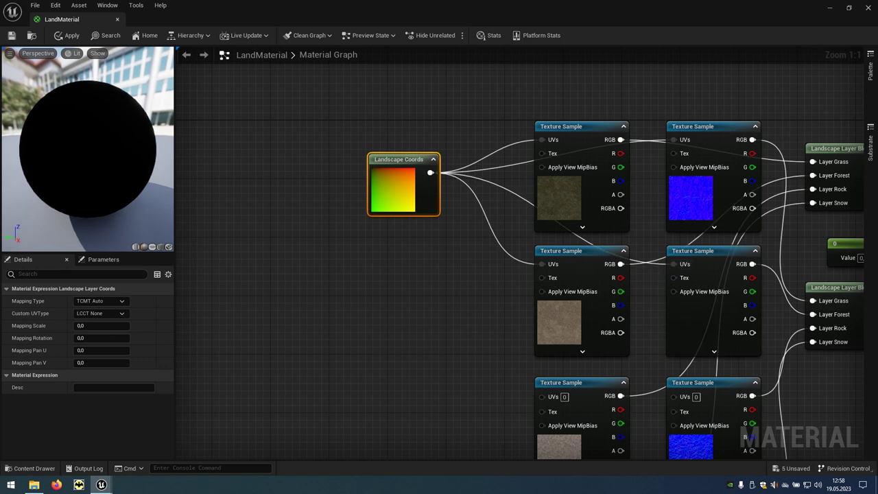
{"action": "mouse_move", "coordinate": [446, 272]}
{"action": "right_mouse_down"}
{"action": "mouse_move", "coordinate": [401, 229]}
{"action": "mouse_move", "coordinate": [396, 192]}
{"action": "right_mouse_up"}
{"action": "scroll", "coordinate": [401, 229], "scroll_direction": "down", "scroll_amount": 1}
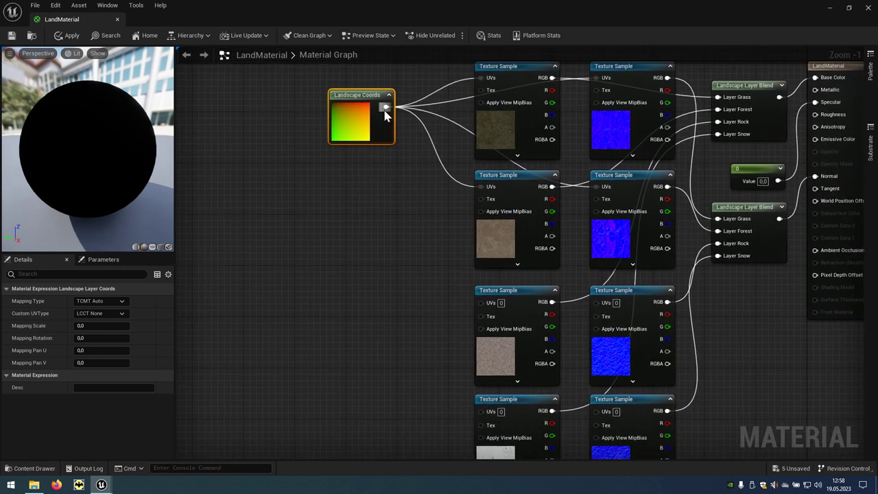
{"action": "left_click_drag", "start_coordinate": [385, 108], "coordinate": [480, 302]}
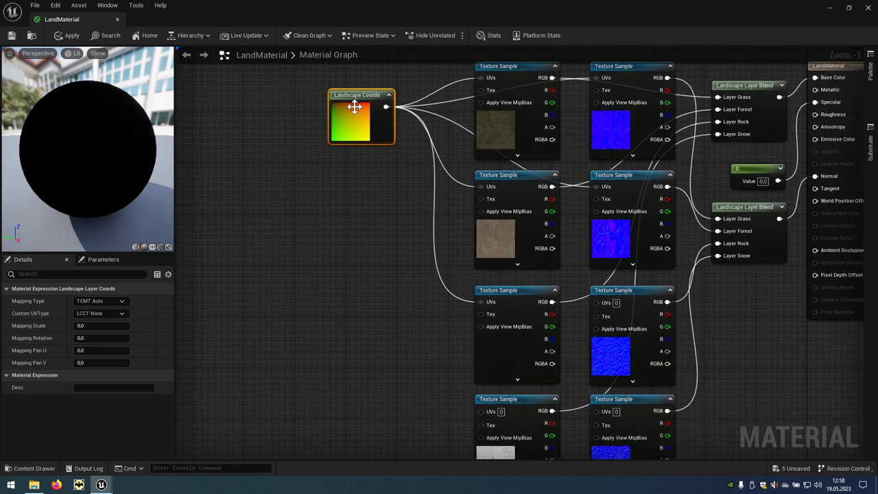
{"action": "left_click_drag", "start_coordinate": [386, 107], "coordinate": [480, 411]}
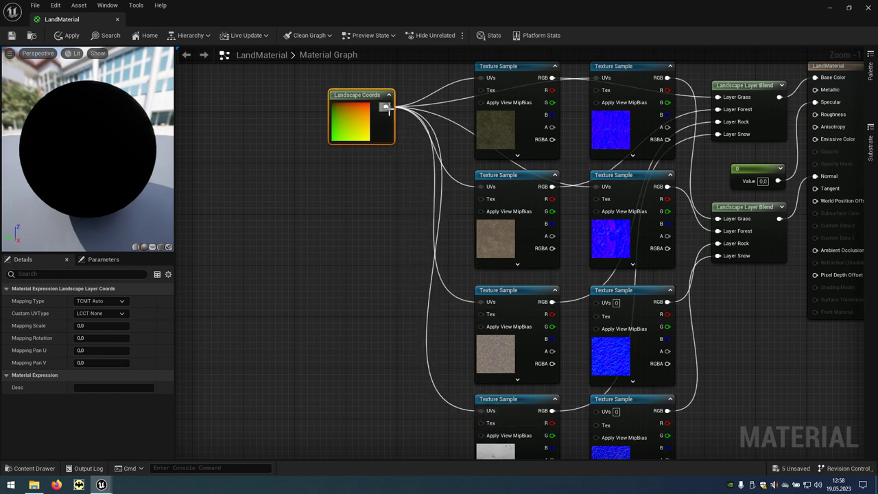
{"action": "left_click_drag", "start_coordinate": [385, 107], "coordinate": [597, 309]}
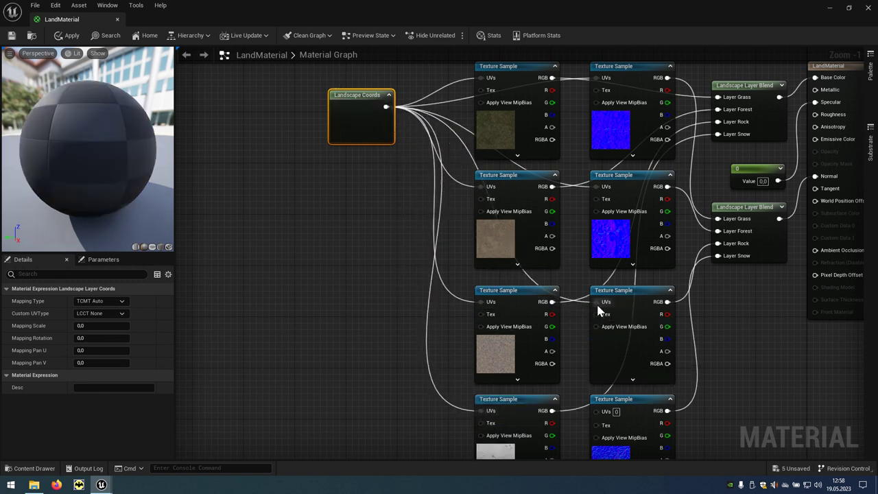
{"action": "mouse_move", "coordinate": [386, 107]}
{"action": "left_mouse_down"}
{"action": "mouse_move", "coordinate": [549, 361]}
{"action": "mouse_move", "coordinate": [596, 411]}
{"action": "left_mouse_up"}
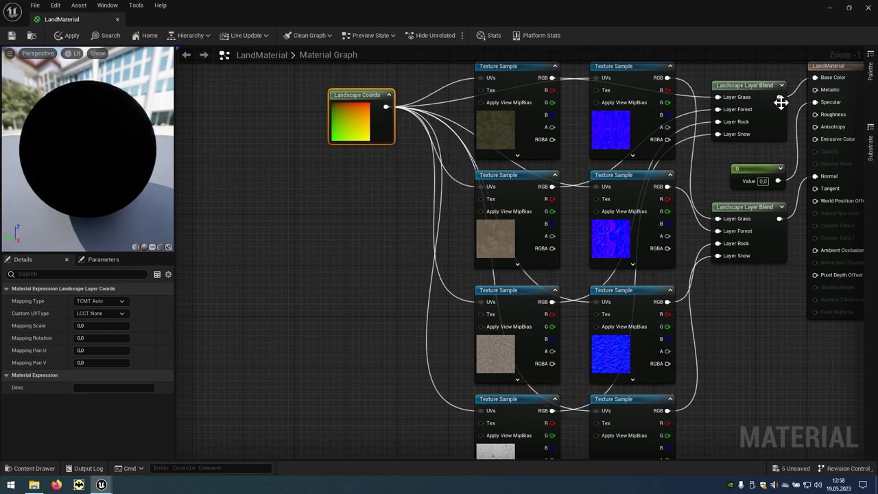
Step: Set the Landscape Coords Mapping Scale to 10.0, apply it, and close the material editor
{"action": "left_click", "coordinate": [849, 7]}
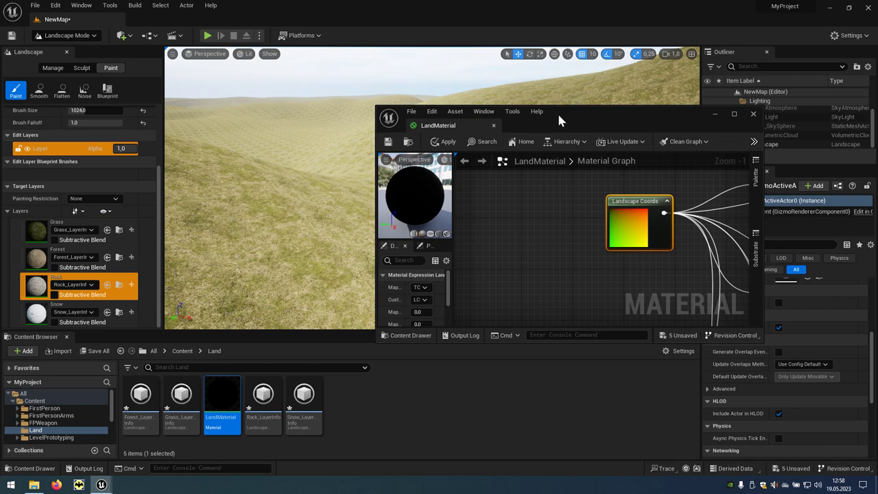
{"action": "left_click_drag", "start_coordinate": [588, 115], "coordinate": [604, 237]}
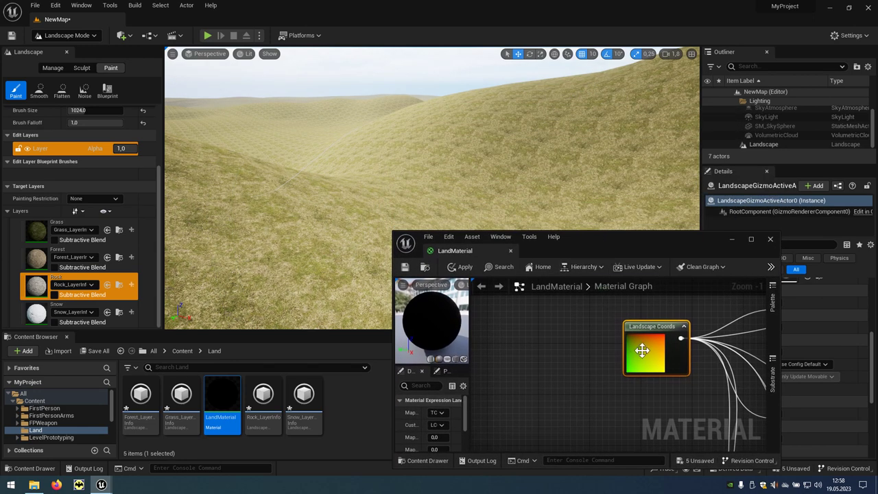
{"action": "left_click_drag", "start_coordinate": [640, 247], "coordinate": [663, 202]}
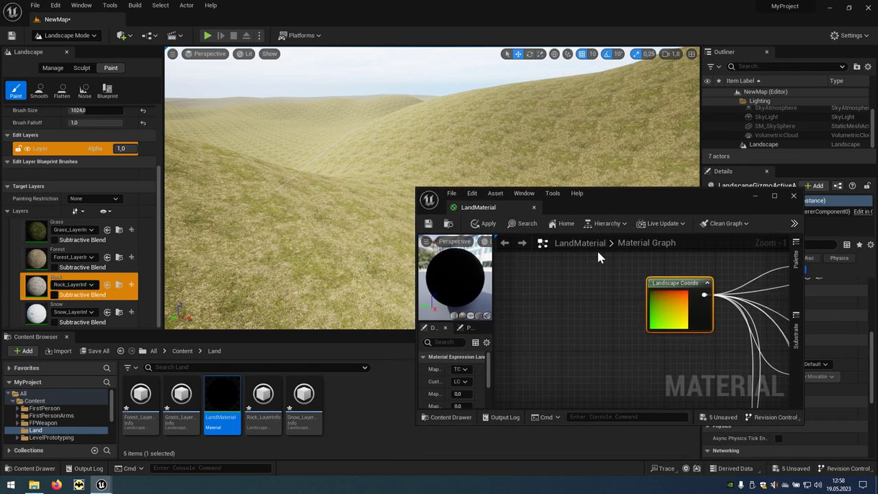
{"action": "left_click_drag", "start_coordinate": [497, 346], "coordinate": [549, 345]}
{"action": "type", "text": "10"}
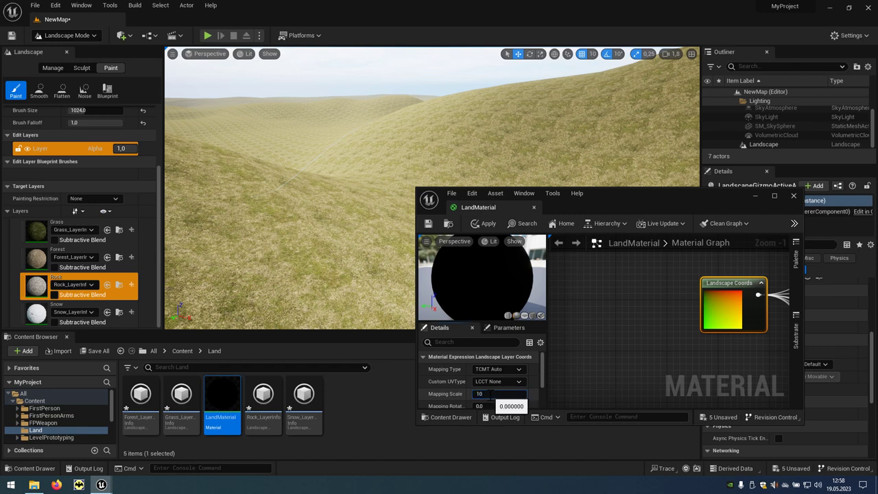
{"action": "key", "text": "Return"}
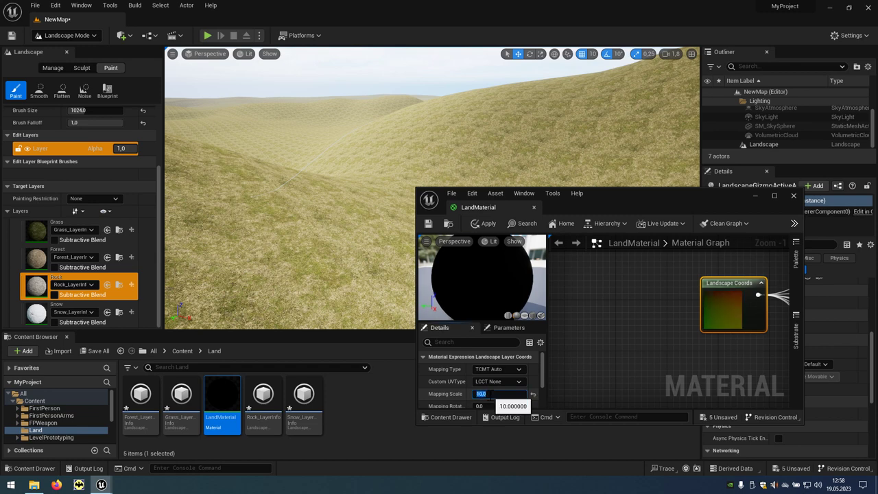
{"action": "left_click", "coordinate": [488, 225]}
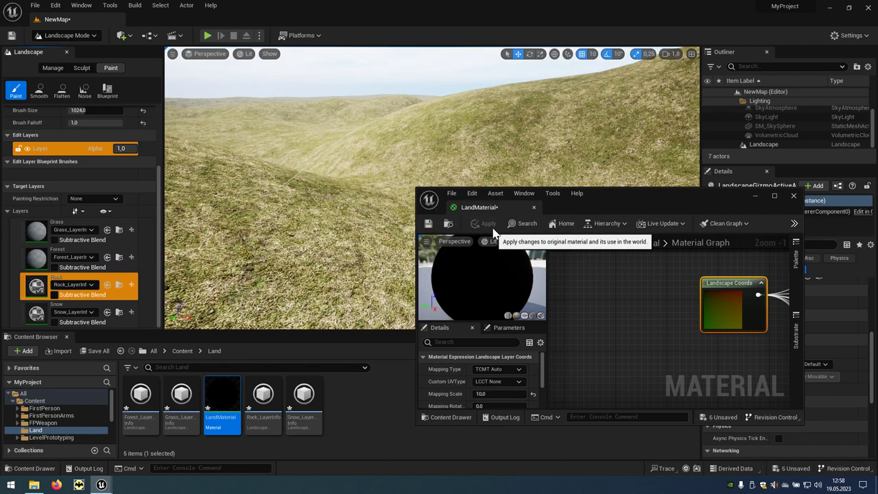
{"action": "left_click", "coordinate": [794, 196]}
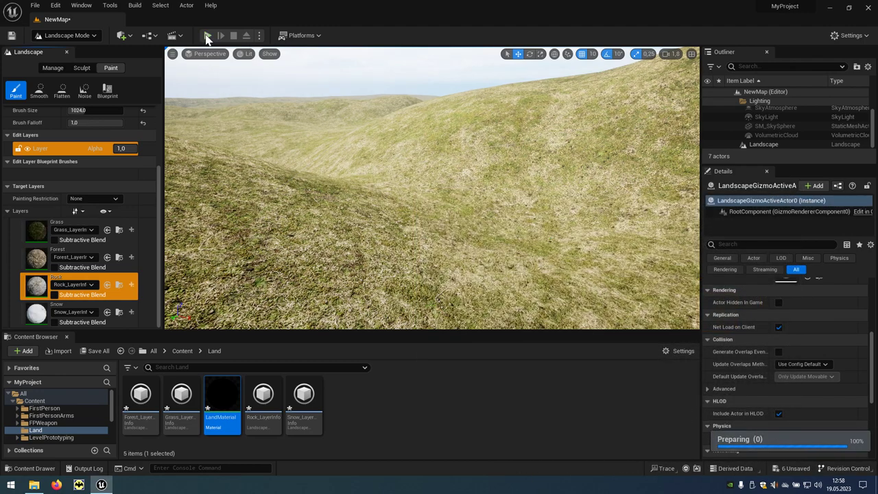
{"action": "left_click", "coordinate": [207, 35]}
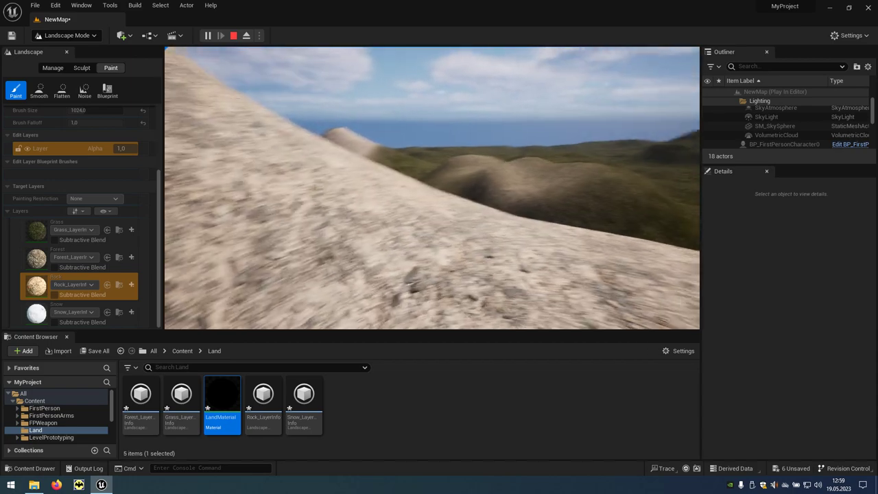
{"action": "key", "text": "Escape"}
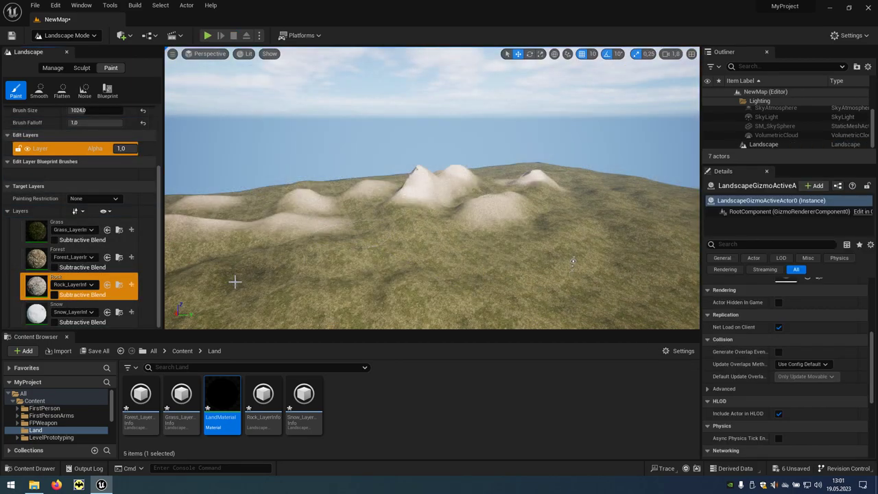
Step: Select the Snow layer, fly over the snowy hills, and start Play to test the terrain
{"action": "left_click", "coordinate": [128, 323]}
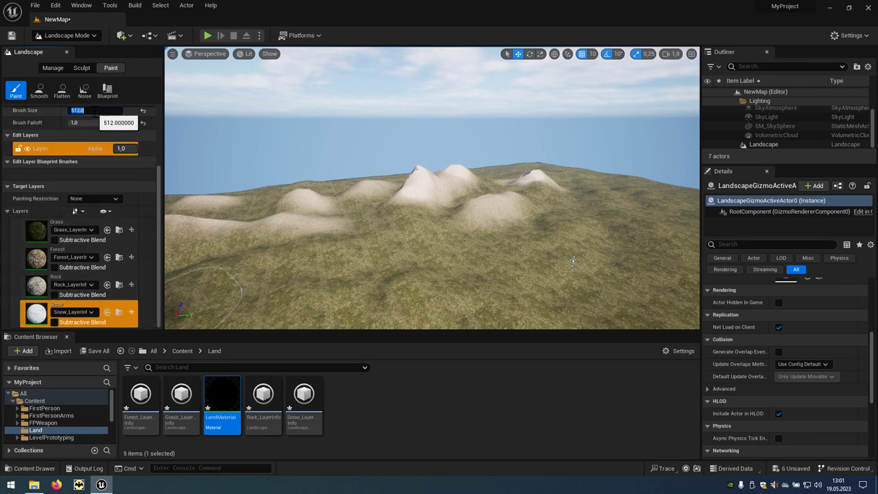
{"action": "mouse_move", "coordinate": [573, 261]}
{"action": "right_mouse_down"}
{"action": "mouse_move", "coordinate": [574, 226]}
{"action": "mouse_move", "coordinate": [400, 227]}
{"action": "right_mouse_up"}
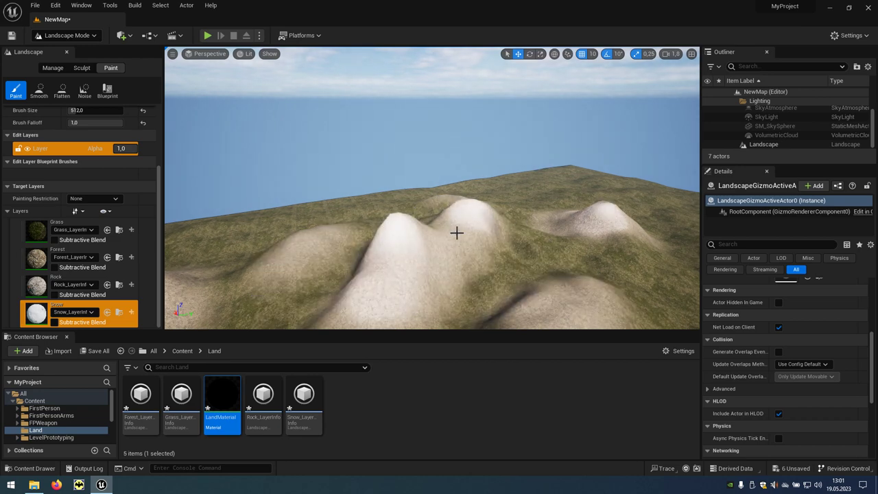
{"action": "right_click_drag", "start_coordinate": [457, 232], "coordinate": [245, 208]}
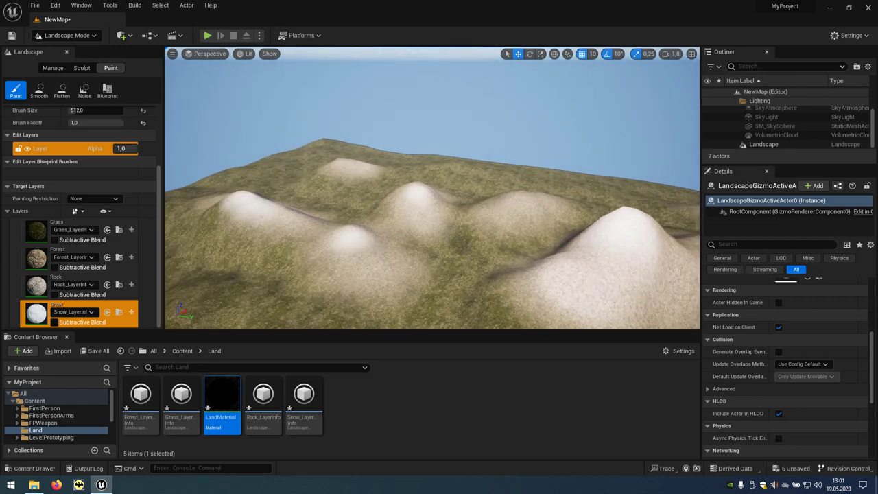
{"action": "right_click_drag", "start_coordinate": [432, 192], "coordinate": [432, 206]}
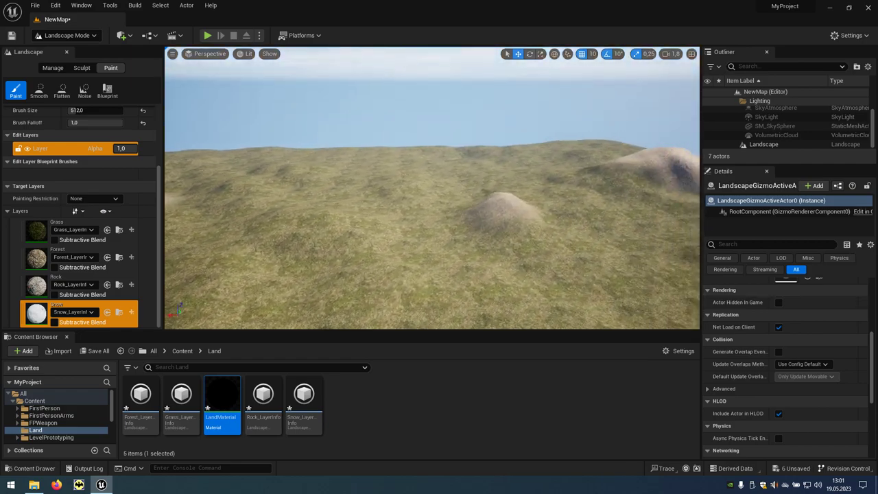
{"action": "right_click_drag", "start_coordinate": [541, 171], "coordinate": [590, 173]}
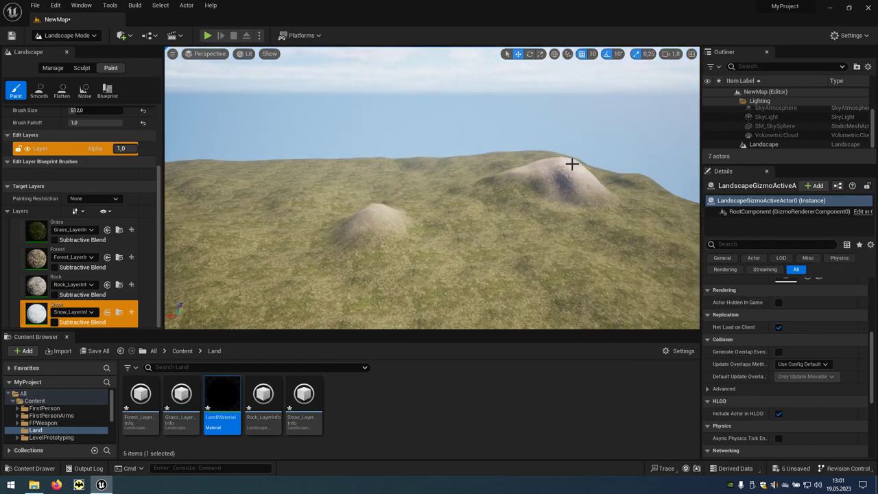
{"action": "right_click_drag", "start_coordinate": [432, 193], "coordinate": [433, 199]}
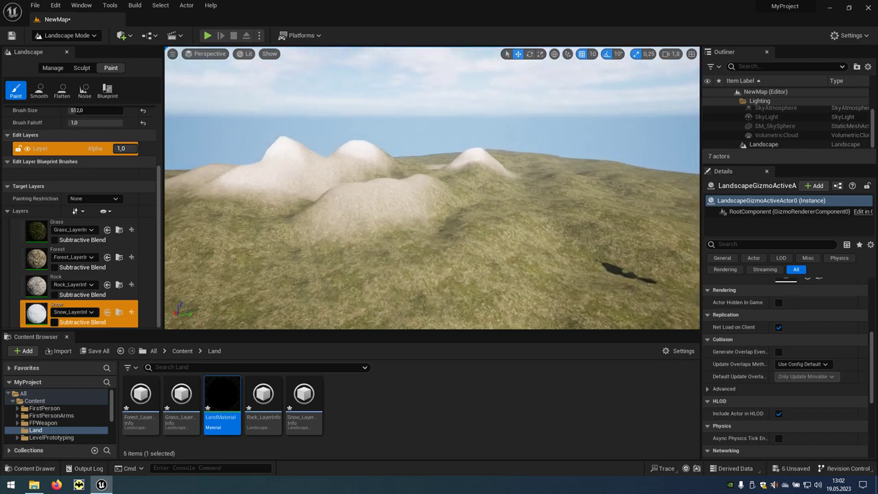
{"action": "right_click_drag", "start_coordinate": [204, 120], "coordinate": [233, 122]}
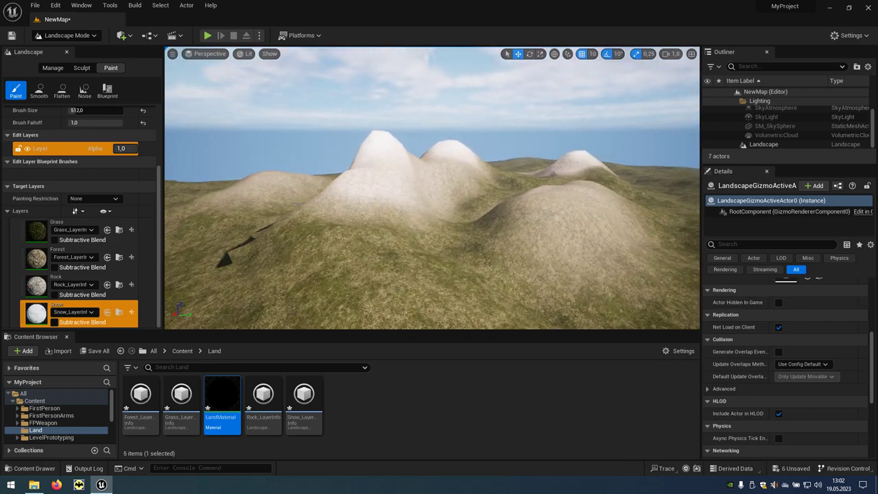
{"action": "left_click", "coordinate": [208, 35]}
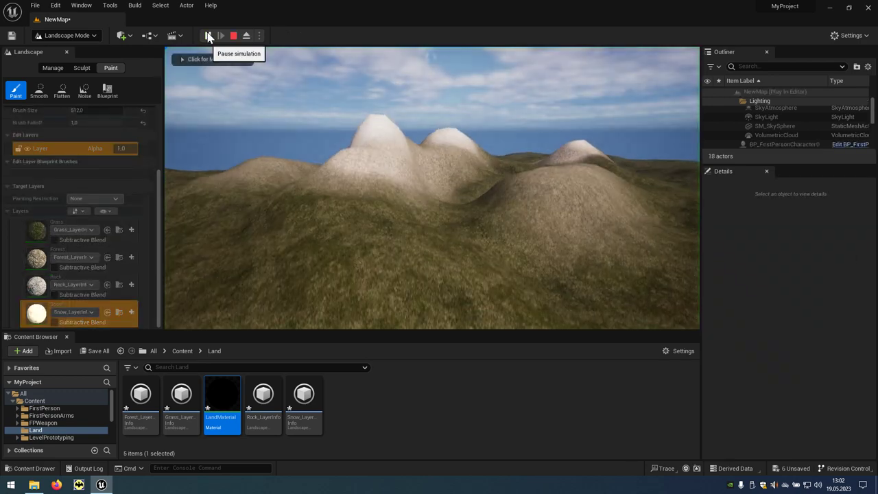
Step: Take mouse control of the game view, then close the Quixel Bridge window
{"action": "left_click", "coordinate": [339, 161]}
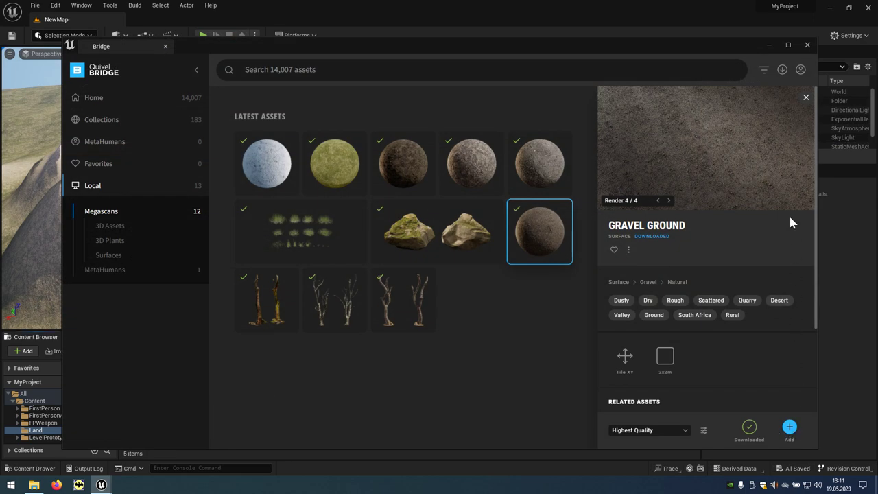
{"action": "left_click", "coordinate": [808, 46]}
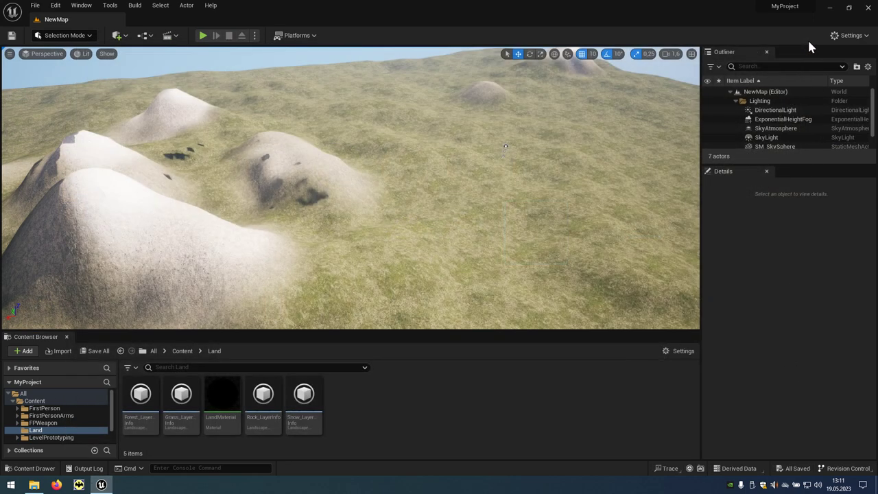
Step: Open LandMaterial and browse to Content > Megascans > Surfaces > Gravel_Ground_xbnfagf
{"action": "left_click", "coordinate": [231, 393]}
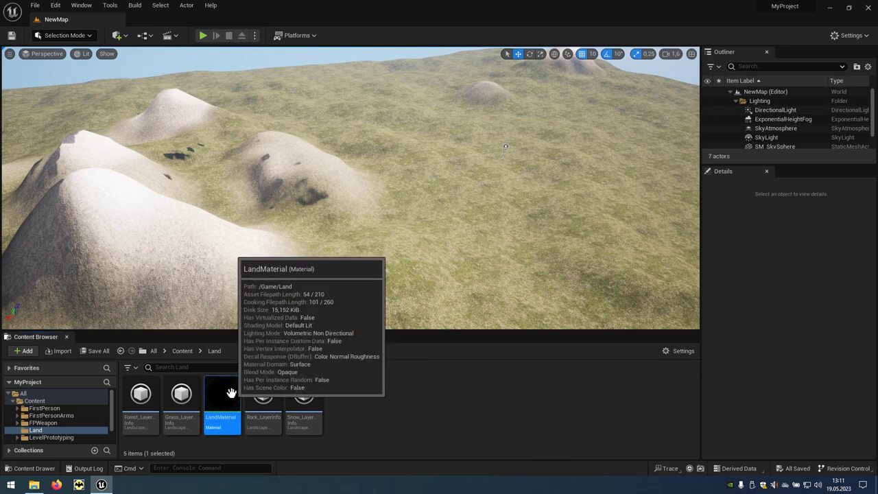
{"action": "double_click", "coordinate": [231, 393]}
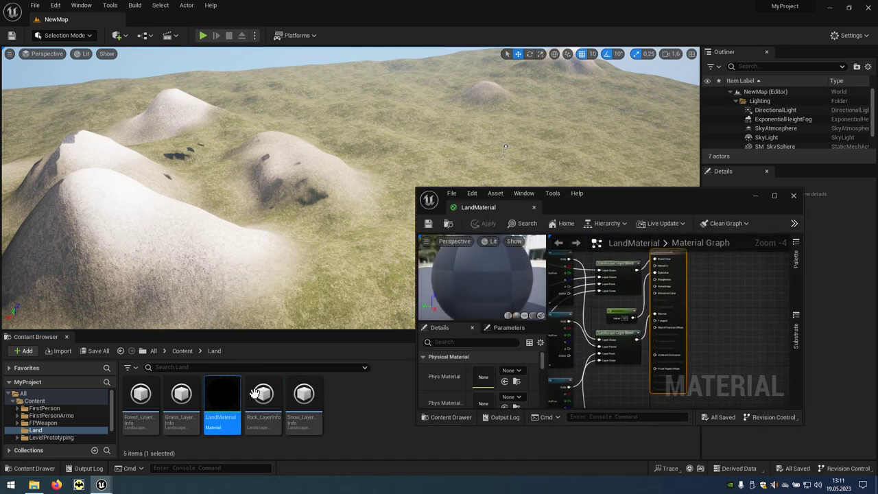
{"action": "left_click", "coordinate": [182, 351]}
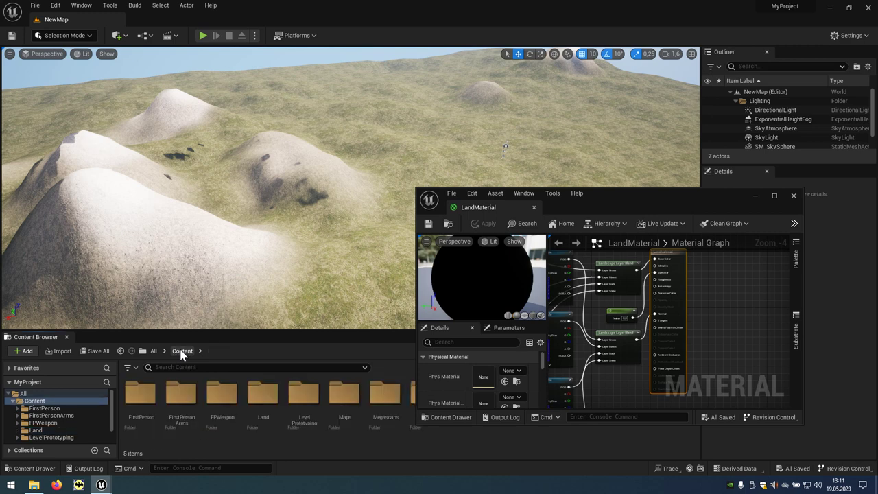
{"action": "left_click", "coordinate": [386, 419]}
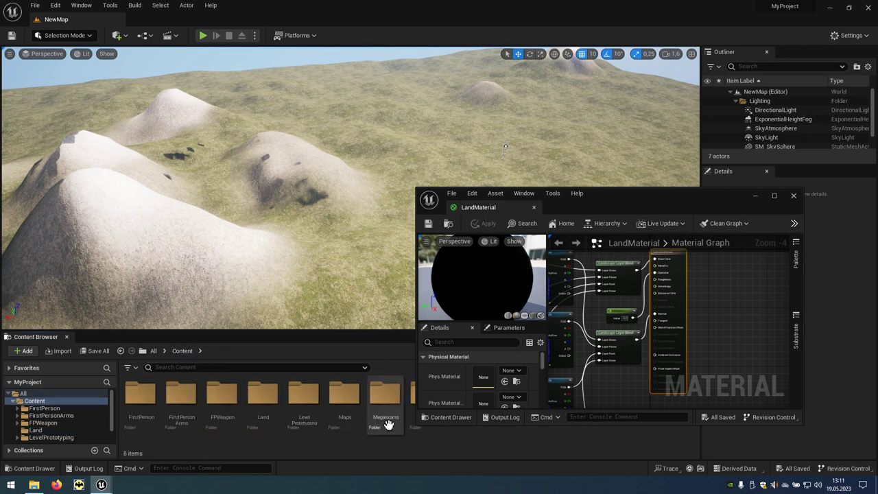
{"action": "double_click", "coordinate": [393, 425]}
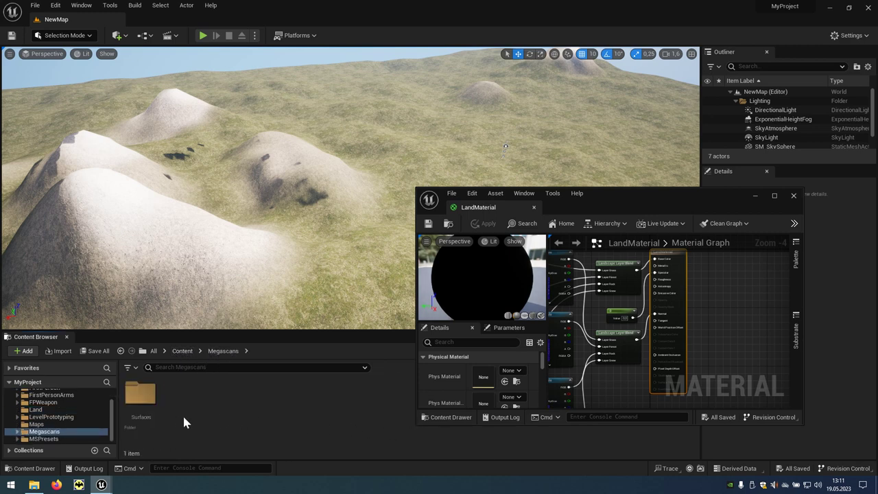
{"action": "left_click", "coordinate": [152, 417]}
{"action": "left_click", "coordinate": [152, 417]}
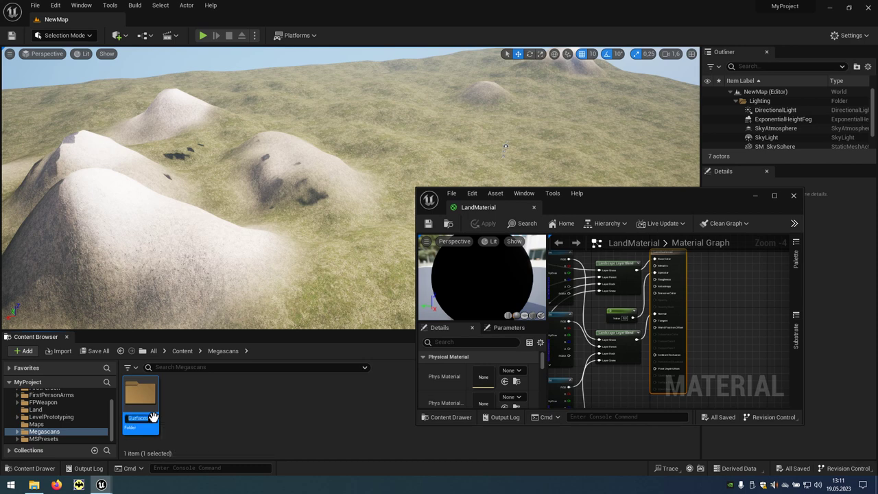
{"action": "double_click", "coordinate": [152, 407]}
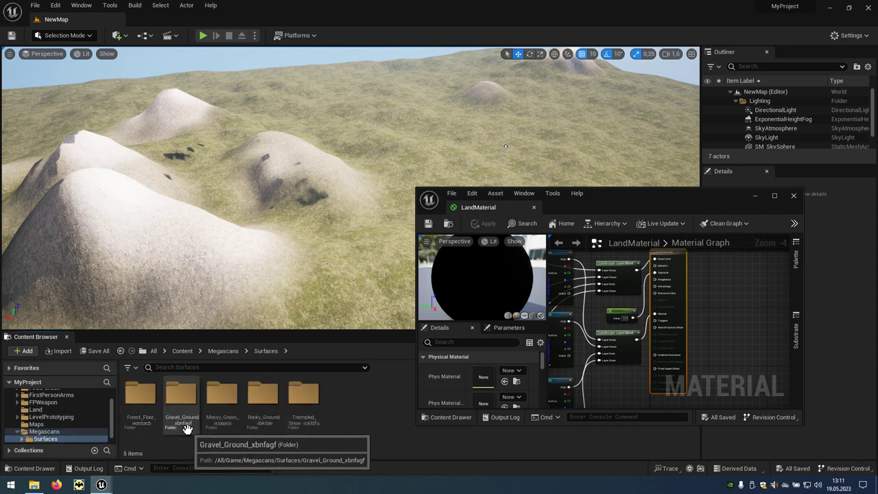
{"action": "double_click", "coordinate": [187, 428]}
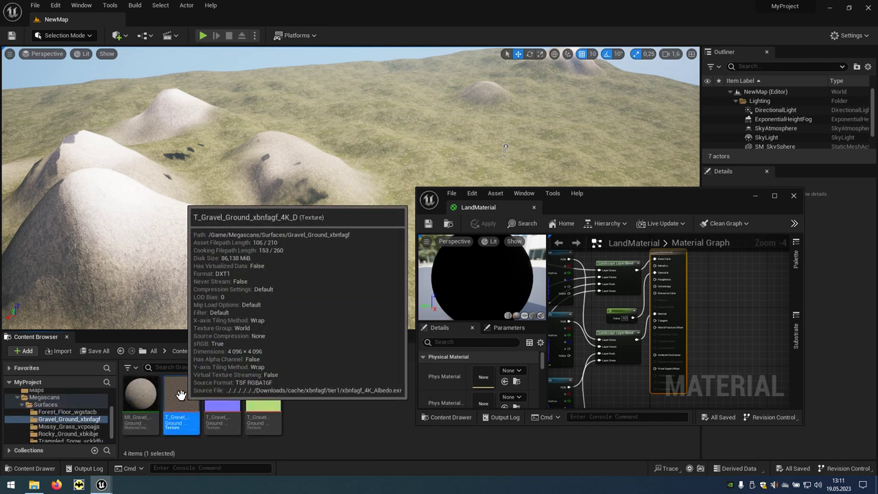
Step: Bring the gravel _D and _N textures into the graph and place them beneath the existing samples
{"action": "left_click", "coordinate": [223, 401], "text": "ctrl"}
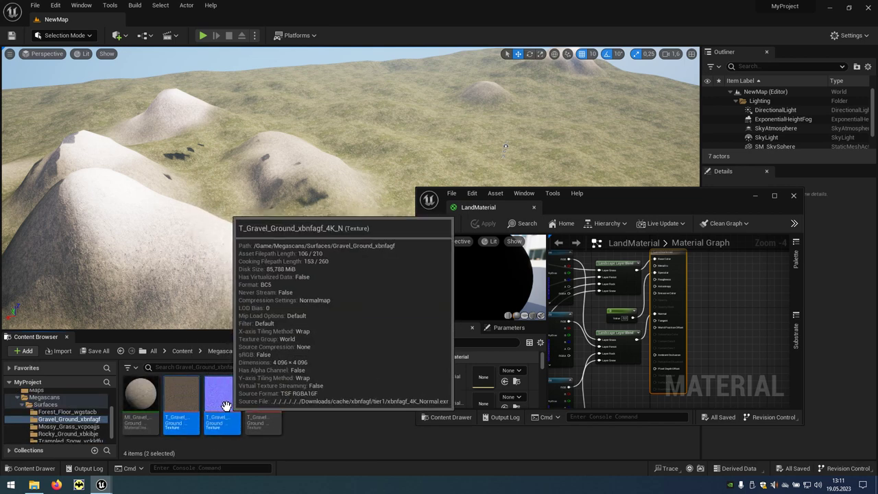
{"action": "left_click_drag", "start_coordinate": [227, 406], "coordinate": [616, 381]}
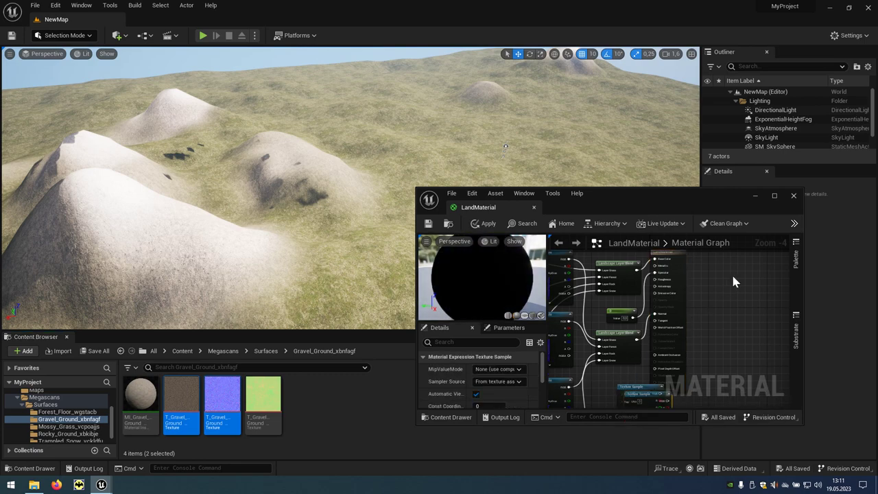
{"action": "left_click", "coordinate": [775, 196]}
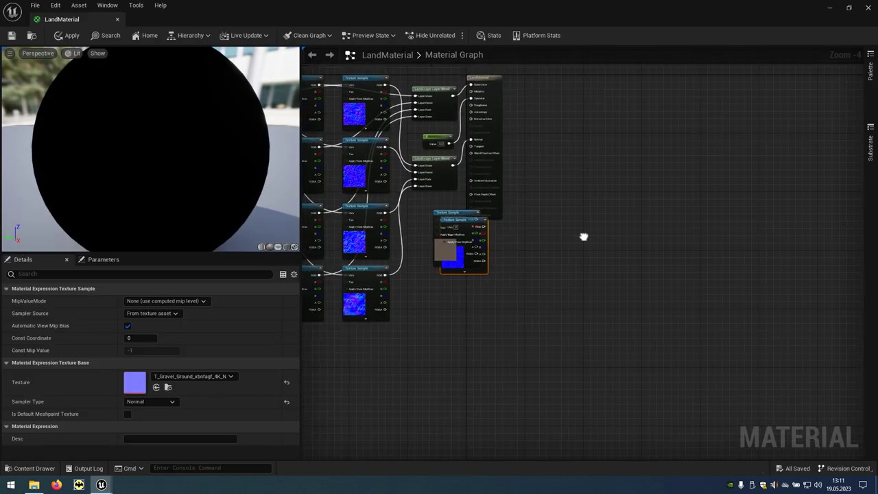
{"action": "right_click_drag", "start_coordinate": [740, 257], "coordinate": [791, 255]}
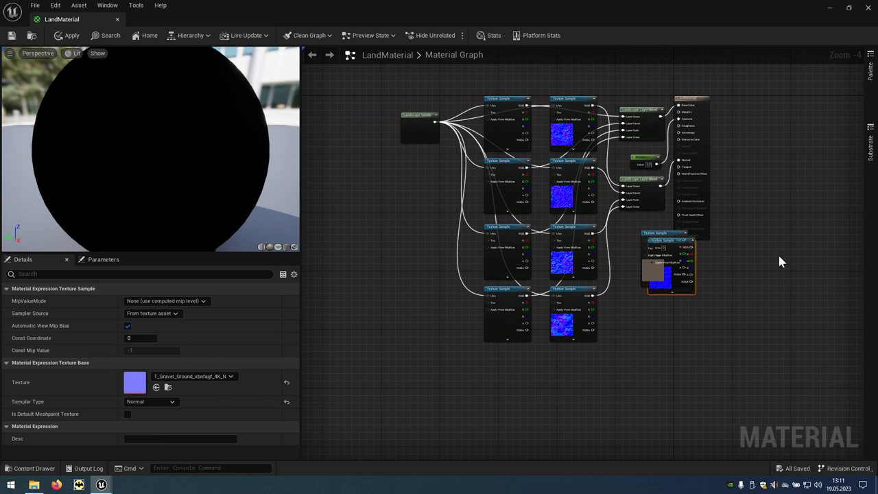
{"action": "left_click", "coordinate": [654, 243]}
{"action": "left_click_drag", "start_coordinate": [654, 243], "coordinate": [502, 361]}
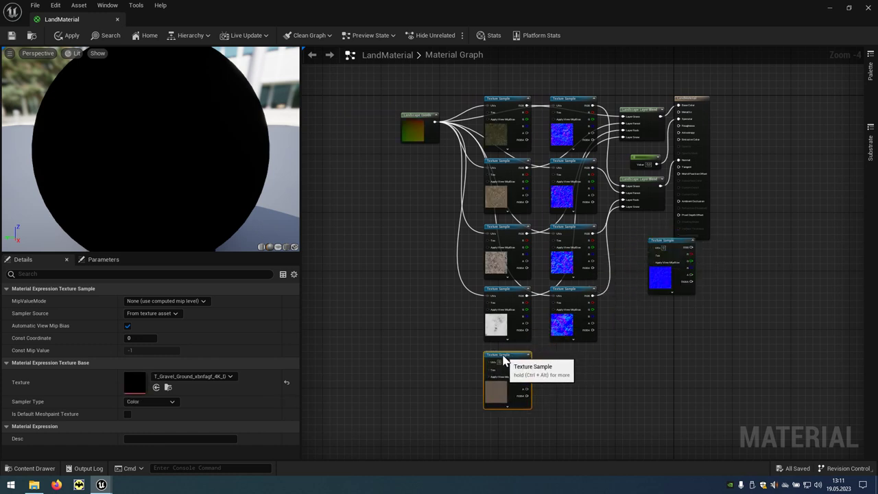
{"action": "left_click_drag", "start_coordinate": [668, 249], "coordinate": [575, 362]}
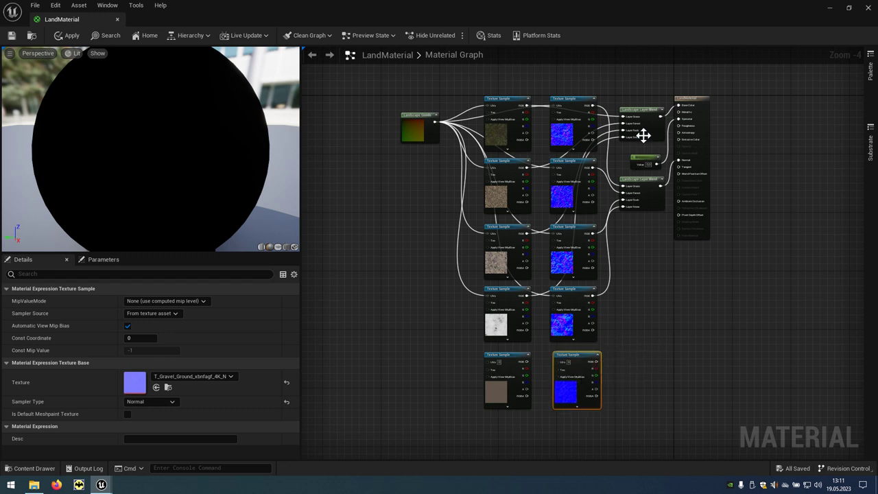
Step: Add a fifth layer named Path to the top Landscape Layer Blend node
{"action": "left_click", "coordinate": [640, 109]}
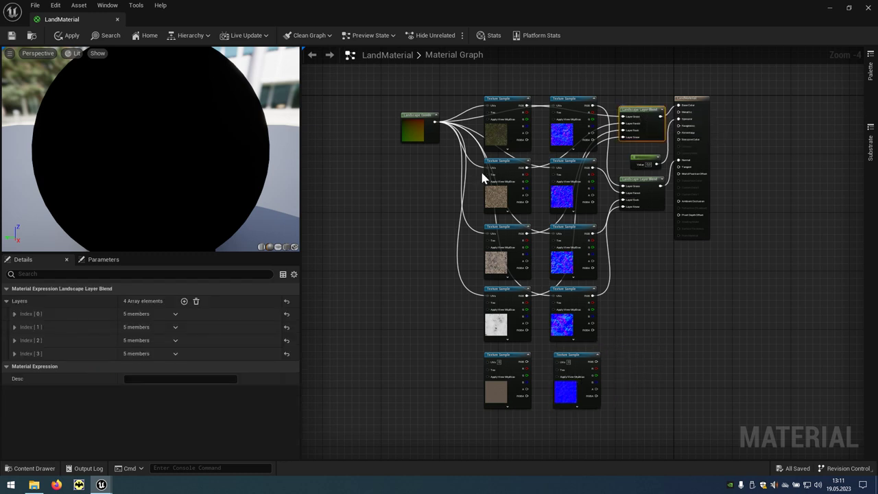
{"action": "left_click", "coordinate": [184, 302]}
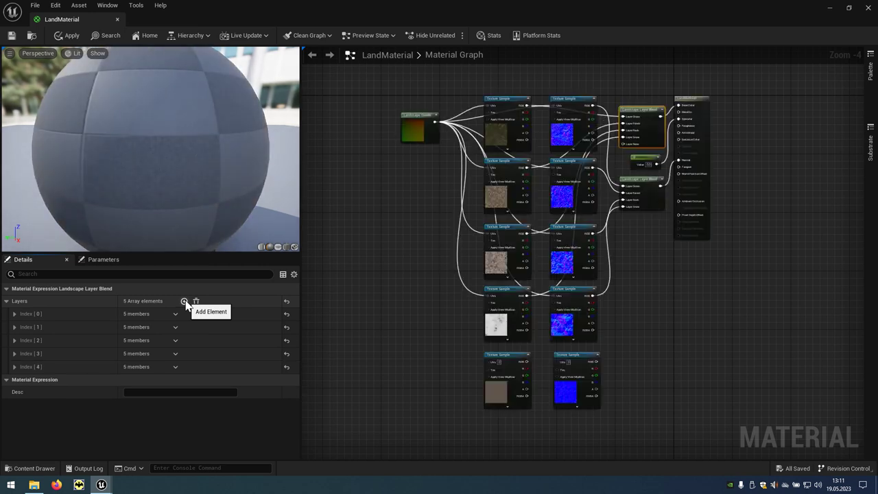
{"action": "left_click", "coordinate": [14, 367]}
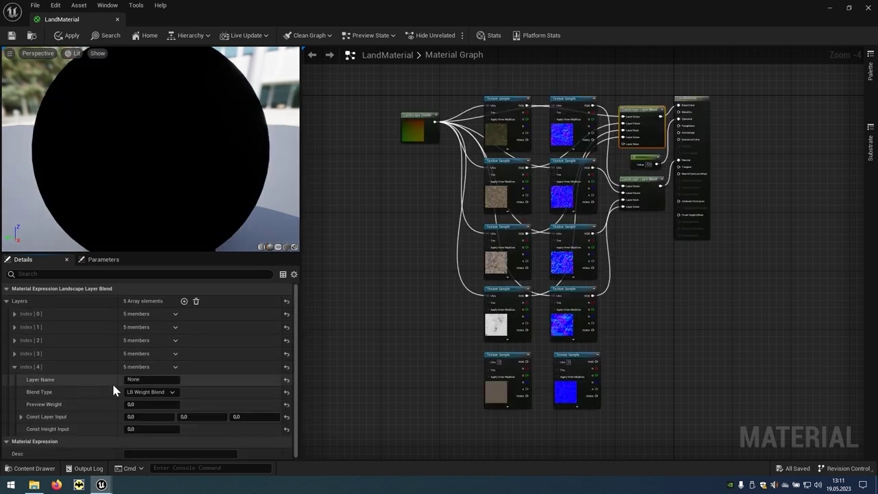
{"action": "left_click", "coordinate": [144, 379]}
{"action": "type", "text": "P"}
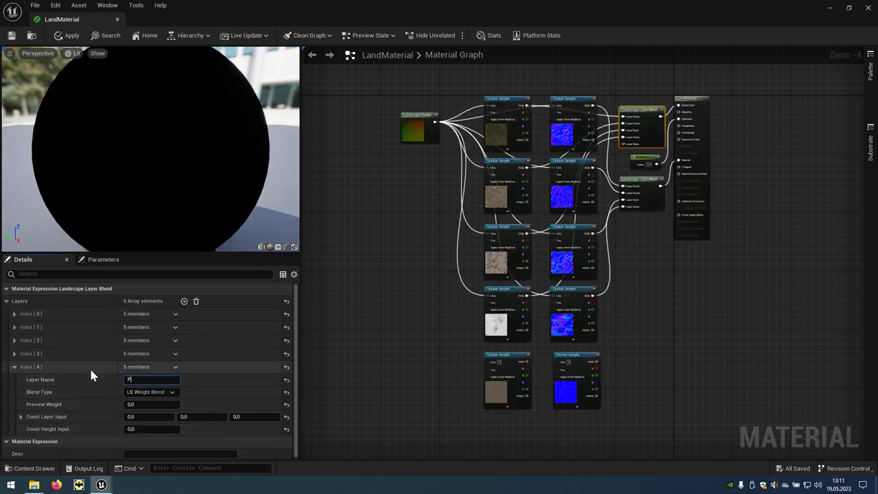
{"action": "type", "text": "ath"}
{"action": "key", "text": "Return"}
{"action": "left_click", "coordinate": [15, 367]}
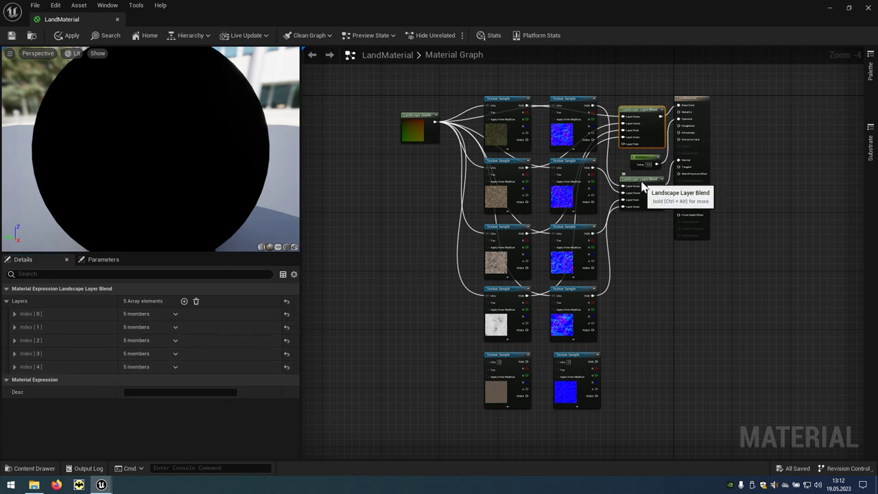
Step: Add the fifth Path layer to the second Landscape Layer Blend node
{"action": "left_click", "coordinate": [633, 189]}
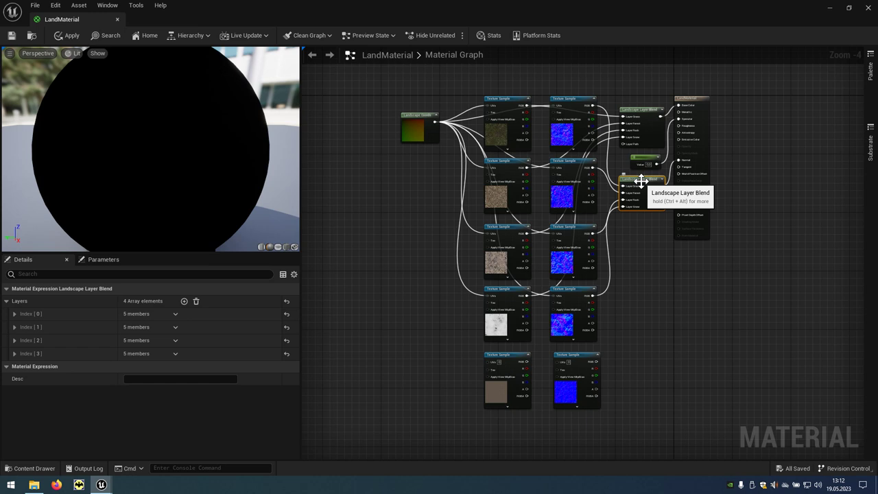
{"action": "left_click", "coordinate": [184, 303]}
{"action": "left_click", "coordinate": [15, 367]}
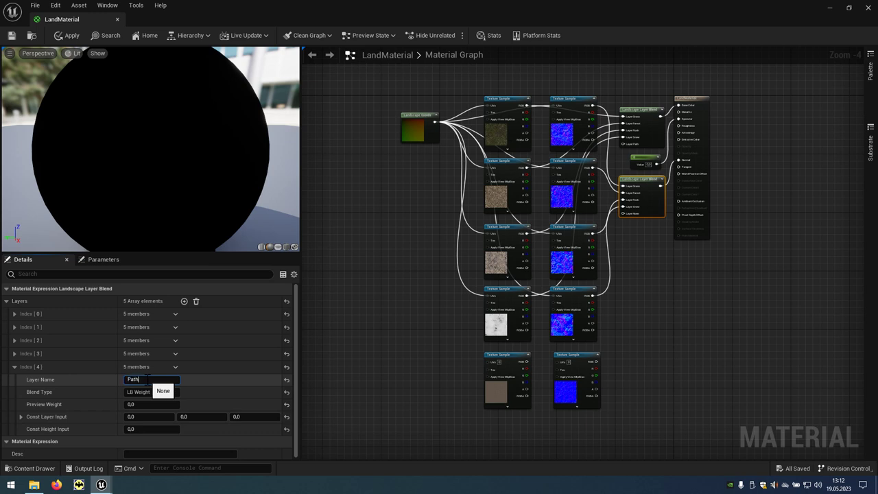
{"action": "left_click", "coordinate": [14, 367]}
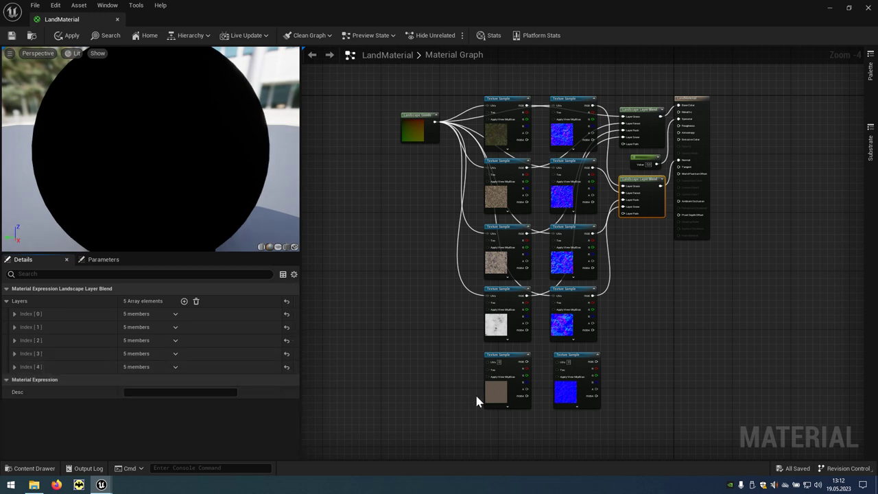
Step: Wire gravel colour and normal into both Path pins, feed Landscape Coords to their UVs, then apply and save
{"action": "left_click_drag", "start_coordinate": [526, 363], "coordinate": [623, 144]}
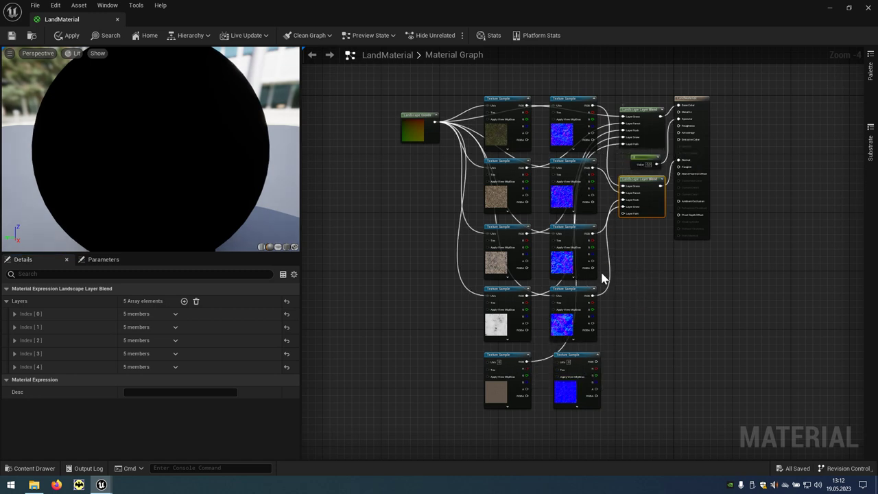
{"action": "left_click_drag", "start_coordinate": [596, 361], "coordinate": [625, 198]}
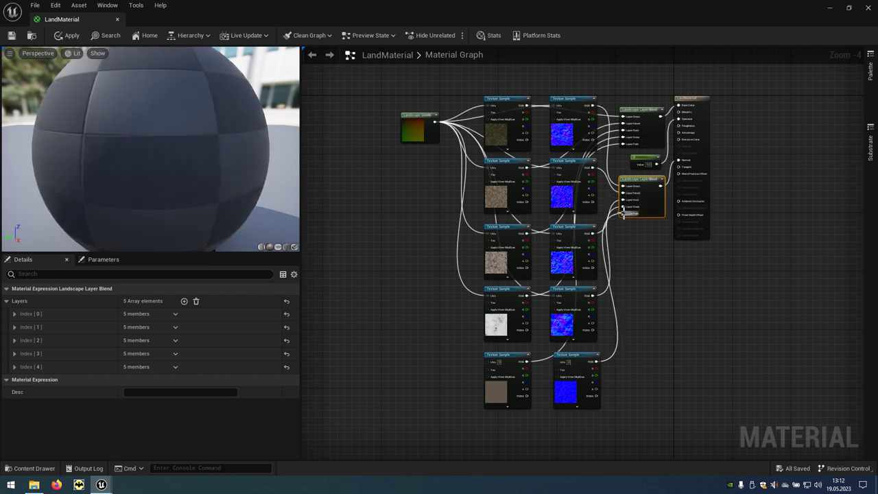
{"action": "left_click_drag", "start_coordinate": [435, 122], "coordinate": [487, 364]}
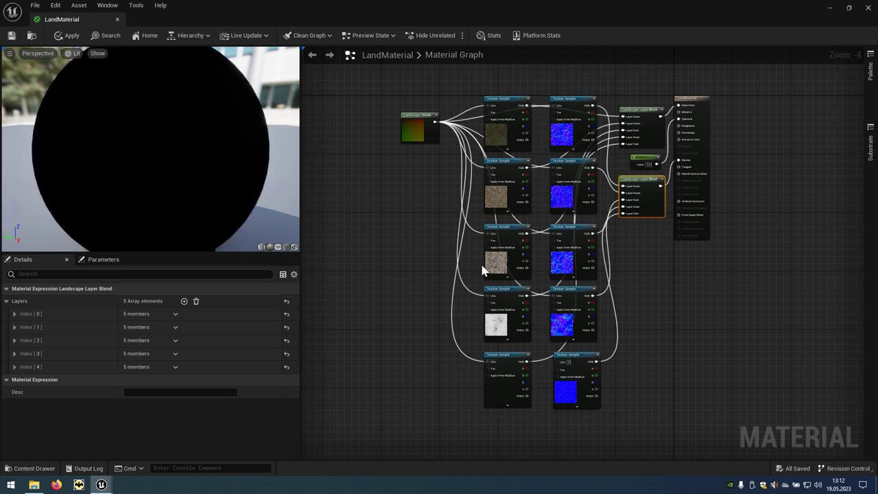
{"action": "left_click_drag", "start_coordinate": [435, 122], "coordinate": [538, 361]}
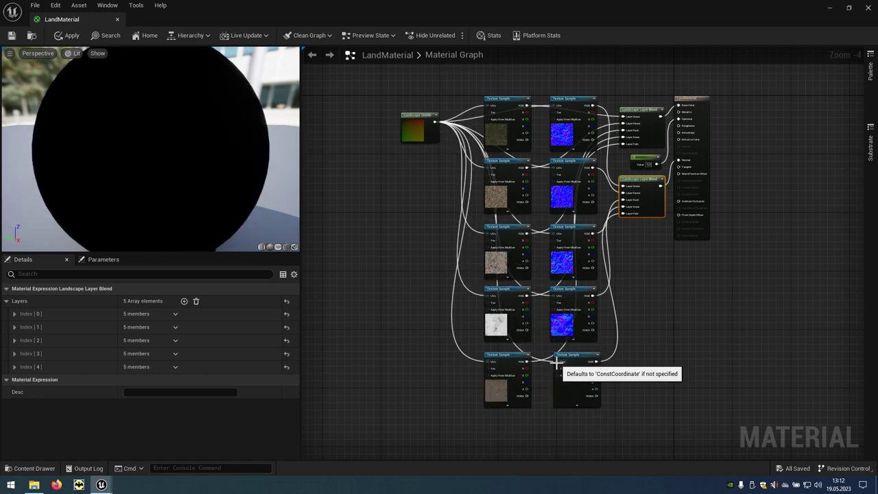
{"action": "left_click_drag", "start_coordinate": [538, 362], "coordinate": [556, 361]}
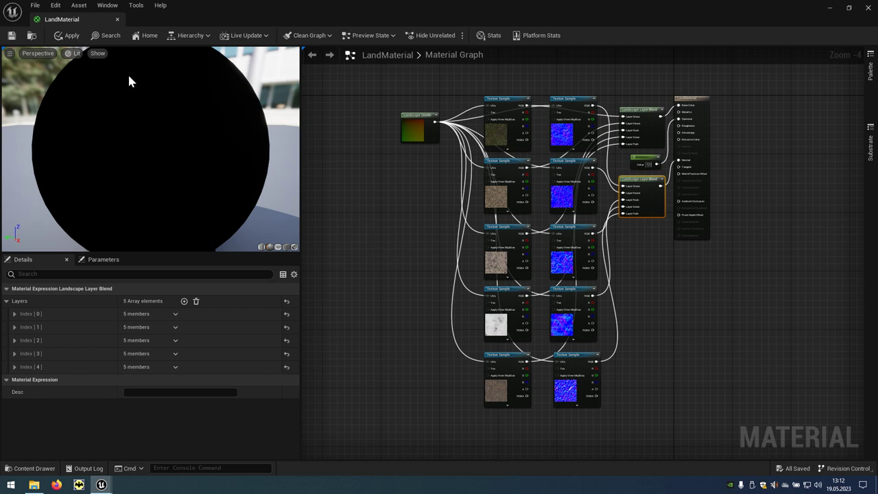
{"action": "left_click", "coordinate": [63, 42]}
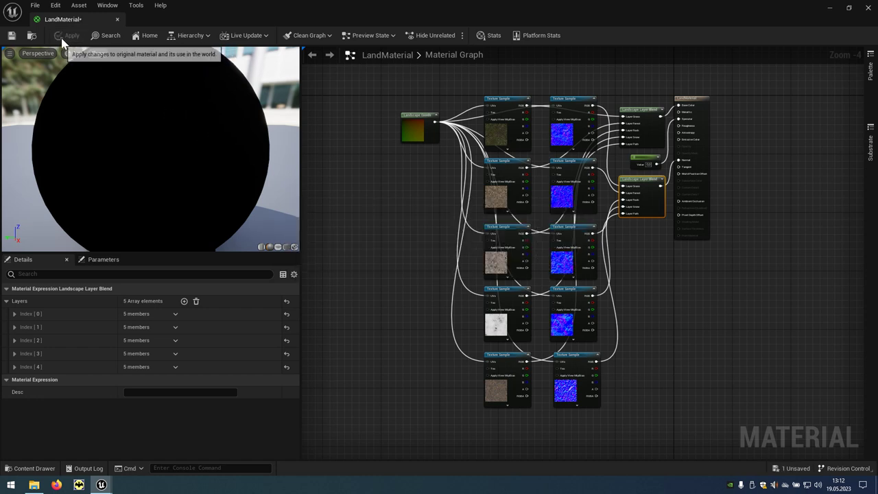
{"action": "left_click", "coordinate": [11, 36]}
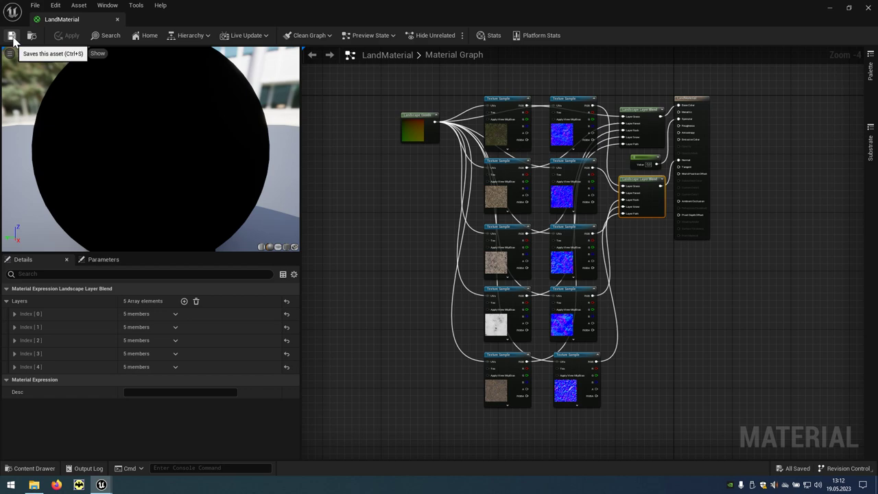
Step: Assign LandMaterial as the selected landscape's material
{"action": "left_click", "coordinate": [874, 12]}
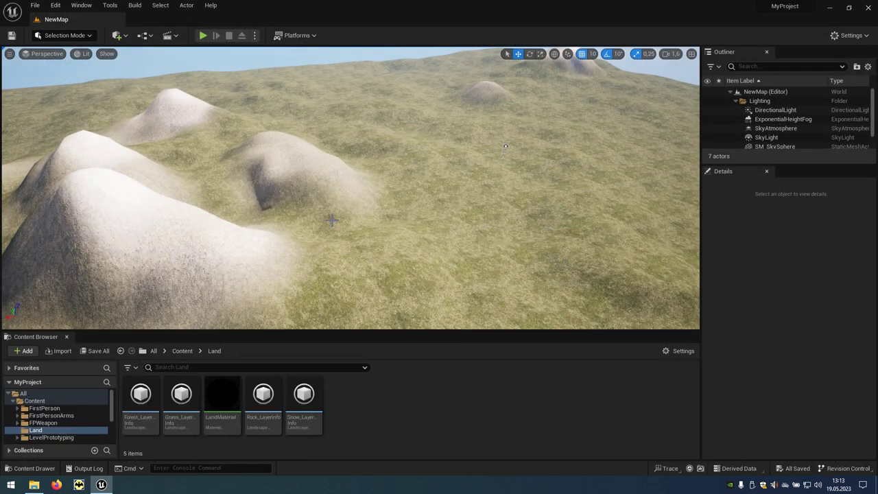
{"action": "left_click", "coordinate": [332, 221]}
{"action": "scroll", "coordinate": [788, 386], "scroll_direction": "down", "scroll_amount": 1}
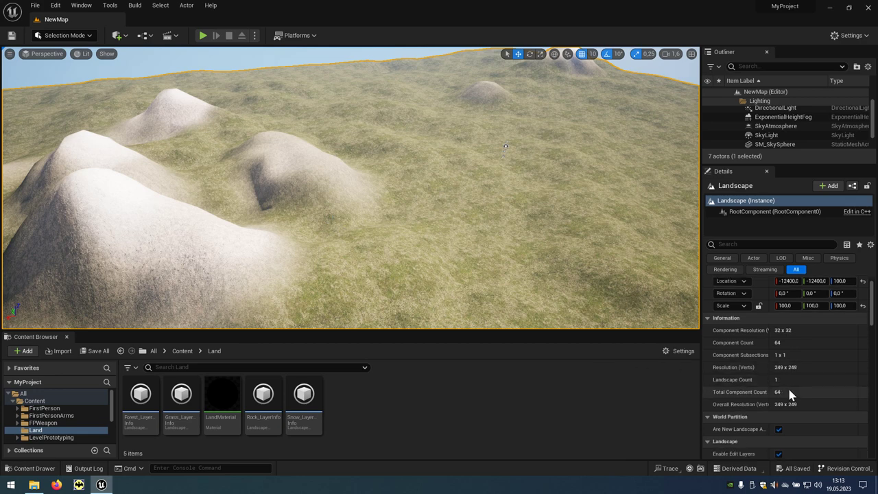
{"action": "scroll", "coordinate": [788, 386], "scroll_direction": "down", "scroll_amount": 1}
{"action": "scroll", "coordinate": [788, 388], "scroll_direction": "down", "scroll_amount": 1}
{"action": "scroll", "coordinate": [789, 392], "scroll_direction": "down", "scroll_amount": 1}
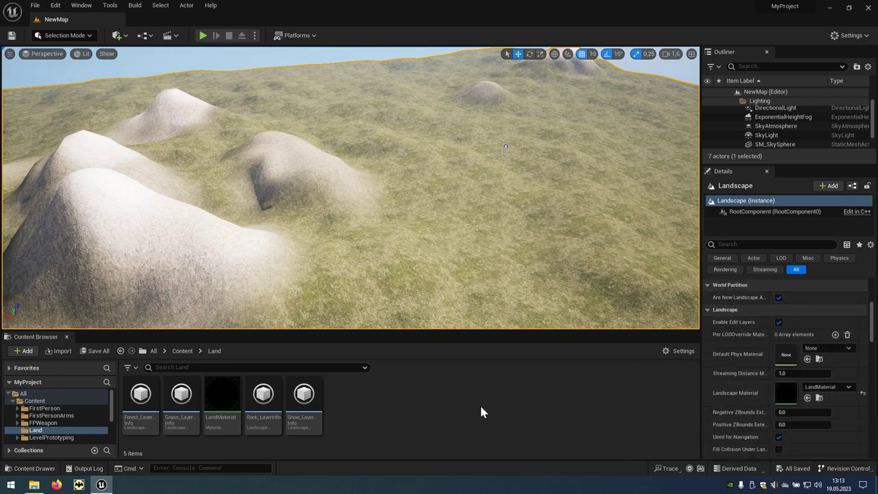
{"action": "mouse_move", "coordinate": [226, 398]}
{"action": "left_mouse_down"}
{"action": "mouse_move", "coordinate": [539, 389]}
{"action": "mouse_move", "coordinate": [788, 395]}
{"action": "left_mouse_up"}
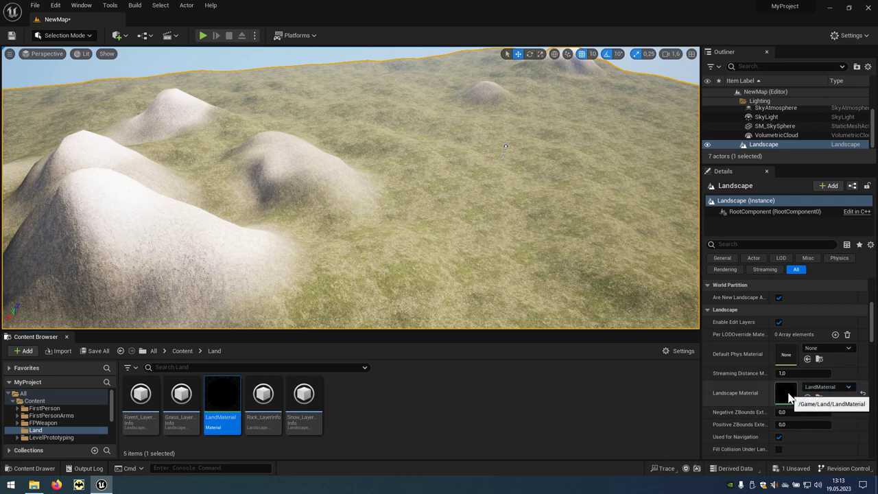
Step: Switch to Landscape Mode and choose the Path layer for painting
{"action": "left_click", "coordinate": [89, 35]}
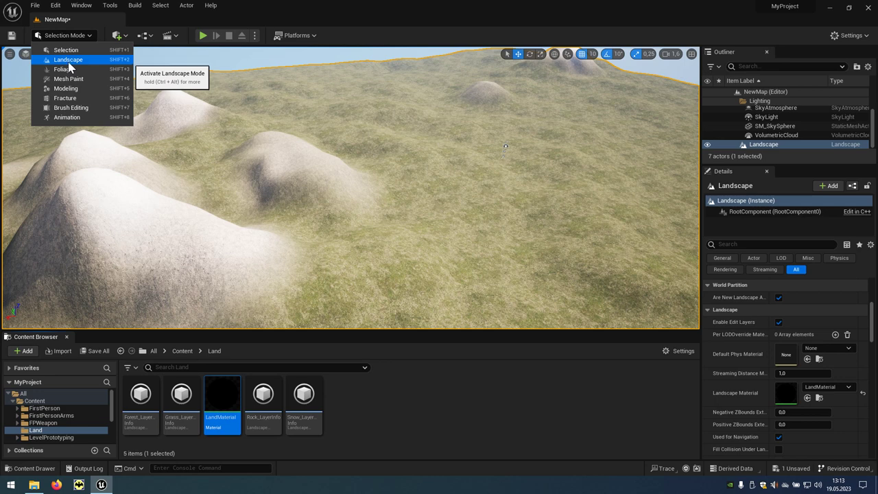
{"action": "left_click", "coordinate": [42, 60]}
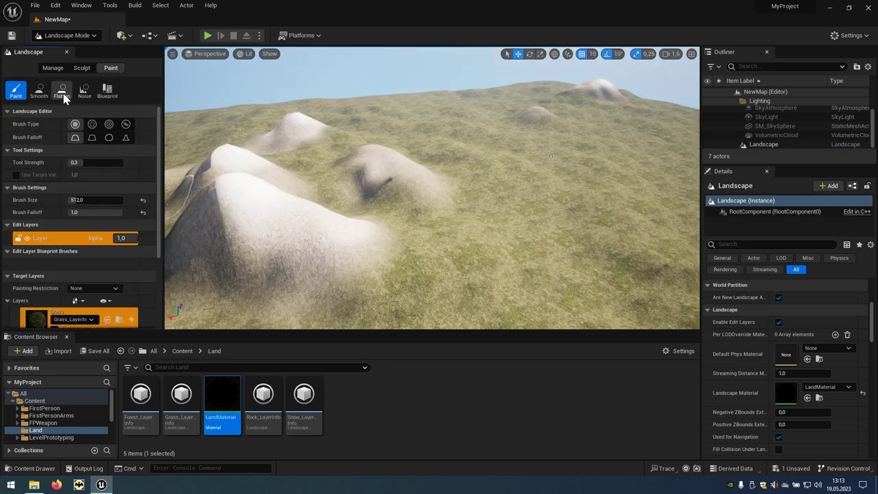
{"action": "scroll", "coordinate": [147, 225], "scroll_direction": "down", "scroll_amount": 3}
{"action": "scroll", "coordinate": [147, 224], "scroll_direction": "down", "scroll_amount": 2}
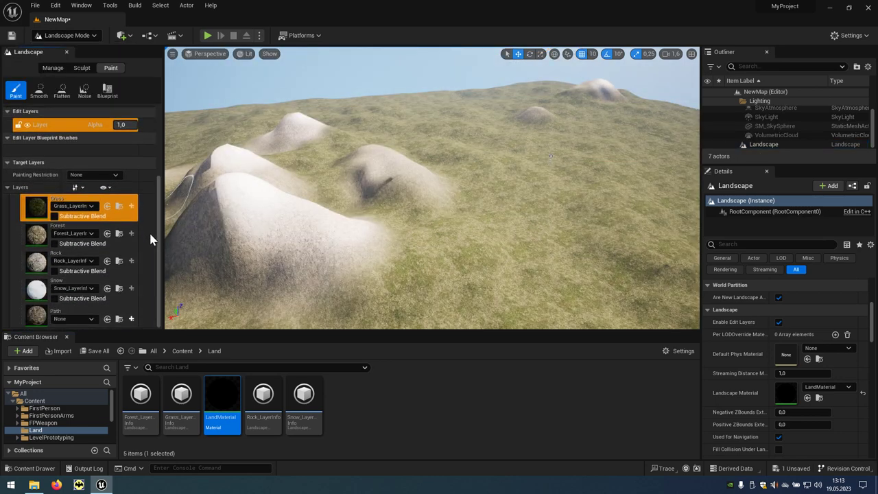
{"action": "left_click", "coordinate": [93, 312]}
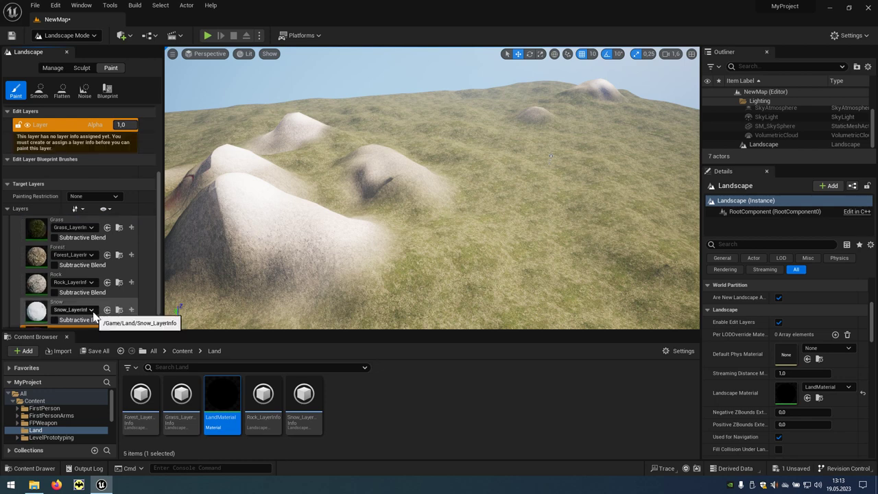
{"action": "scroll", "coordinate": [94, 314], "scroll_direction": "down", "scroll_amount": 1}
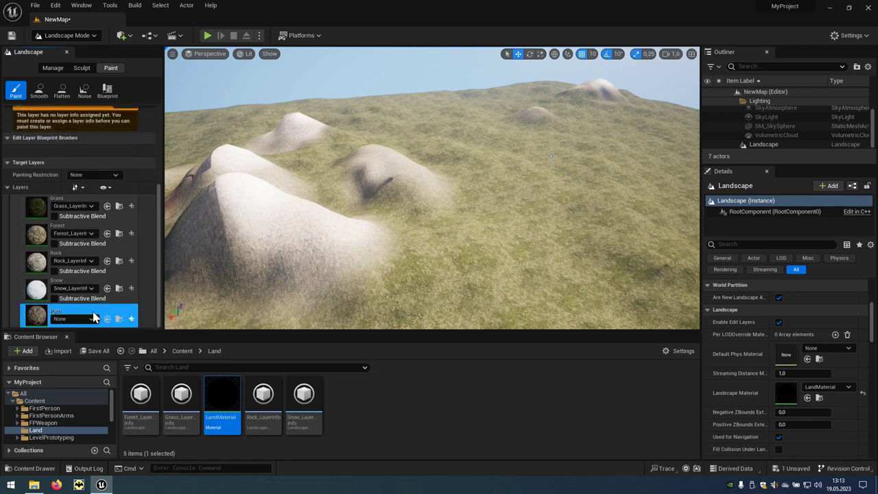
{"action": "left_click", "coordinate": [403, 285]}
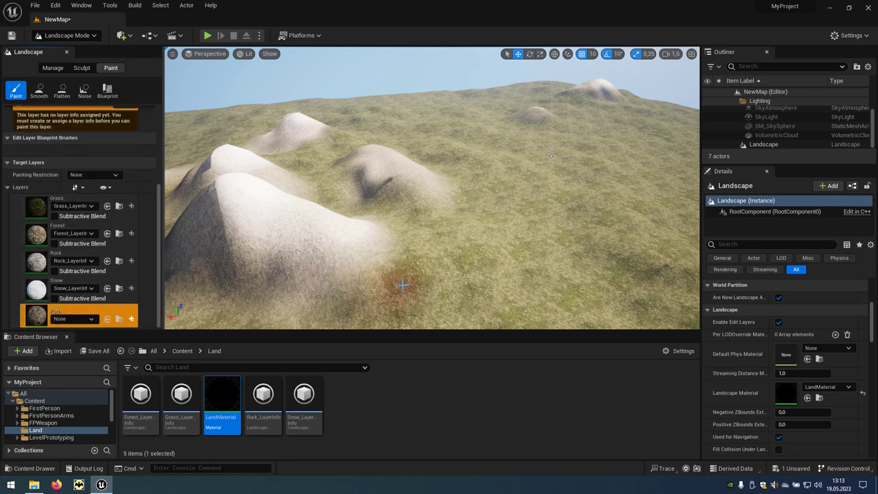
Step: Create a weight-blended Path_LayerInfo in the Land folder and select the Path layer
{"action": "left_click", "coordinate": [133, 320]}
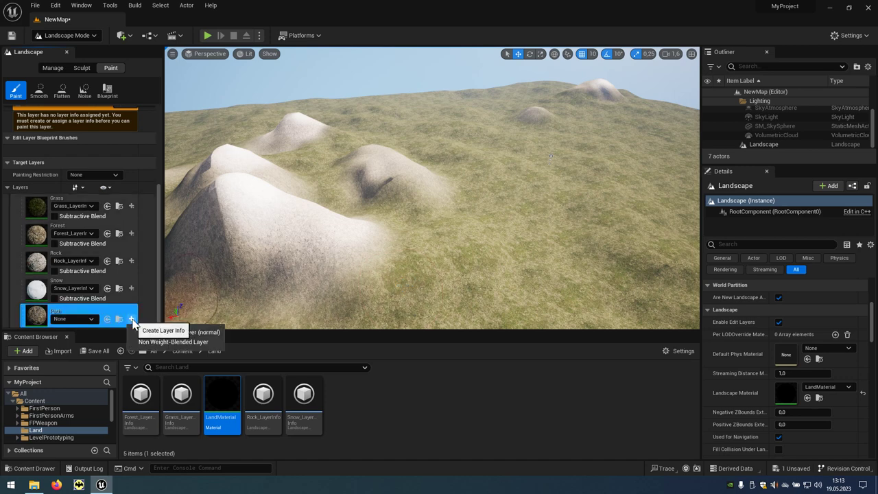
{"action": "left_click", "coordinate": [209, 331]}
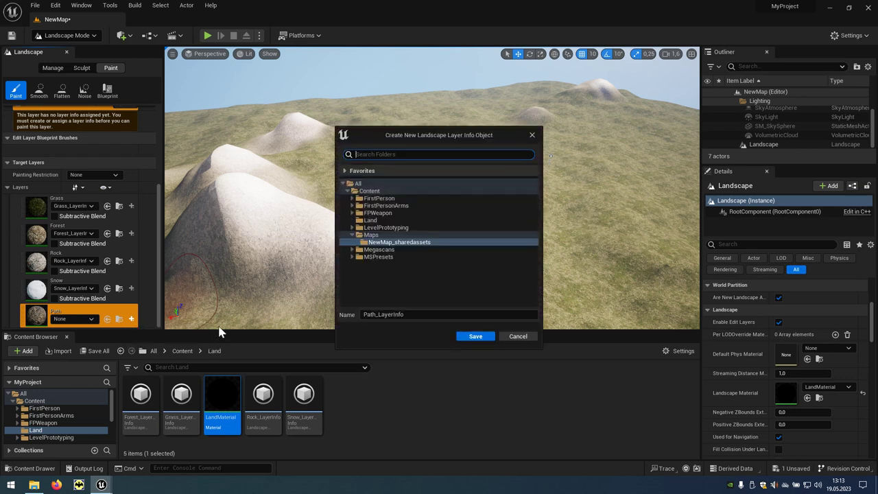
{"action": "left_click", "coordinate": [379, 222]}
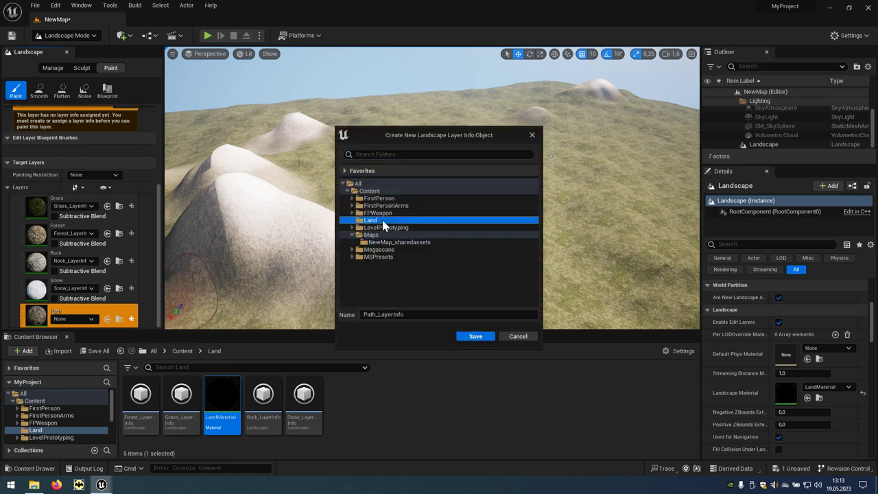
{"action": "left_click", "coordinate": [464, 336]}
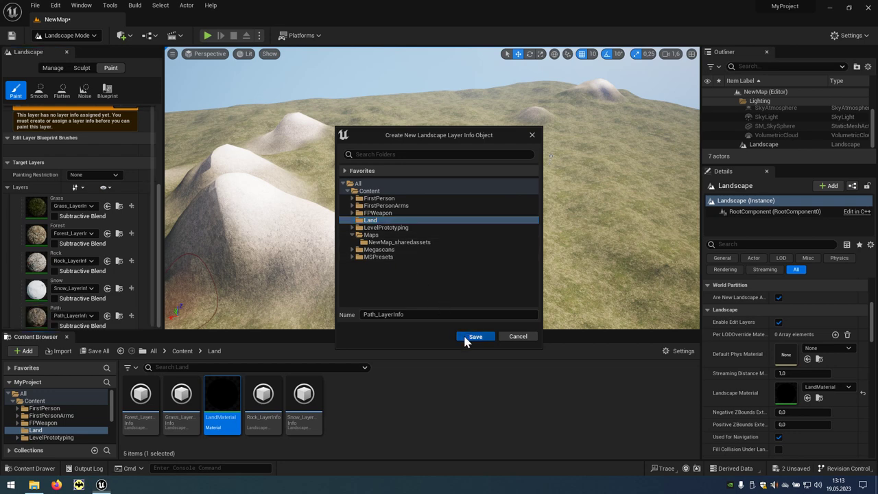
{"action": "left_click", "coordinate": [109, 312]}
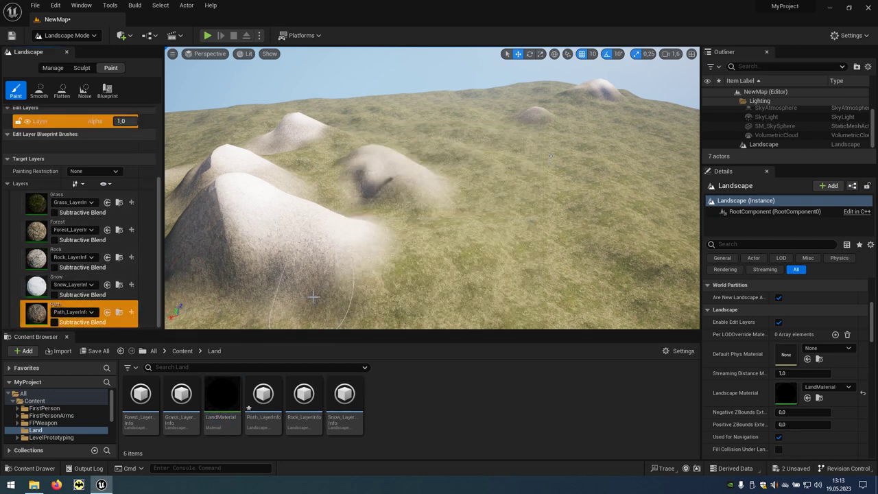
{"action": "scroll", "coordinate": [122, 200], "scroll_direction": "up", "scroll_amount": 3}
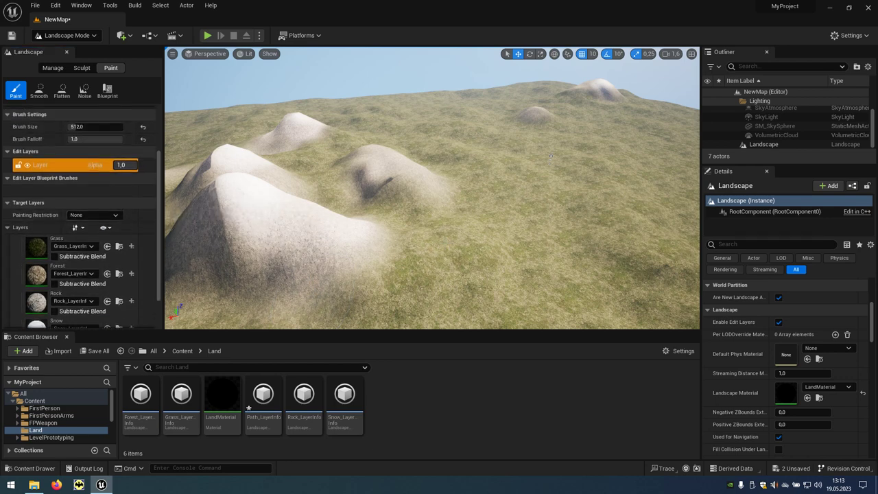
Step: Paint a winding Path trail across the grassy valley between the snowy hills
{"action": "right_click_drag", "start_coordinate": [550, 156], "coordinate": [640, 205]}
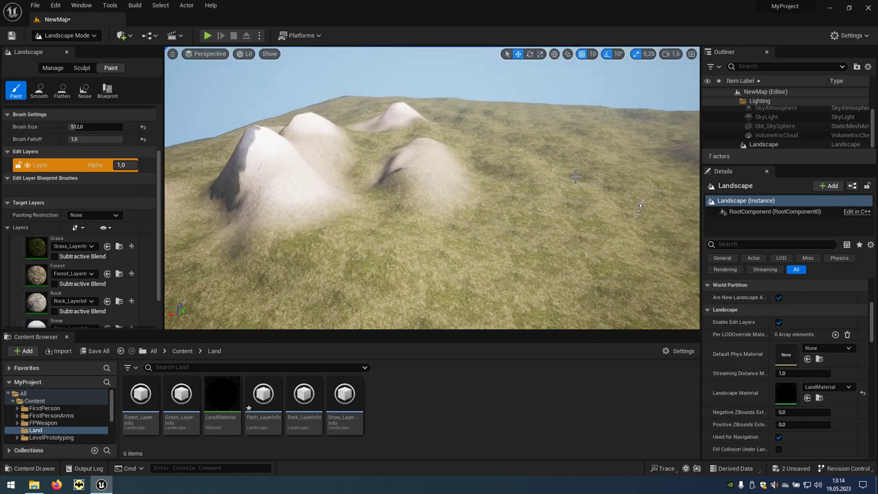
{"action": "left_click_drag", "start_coordinate": [576, 178], "coordinate": [584, 187]}
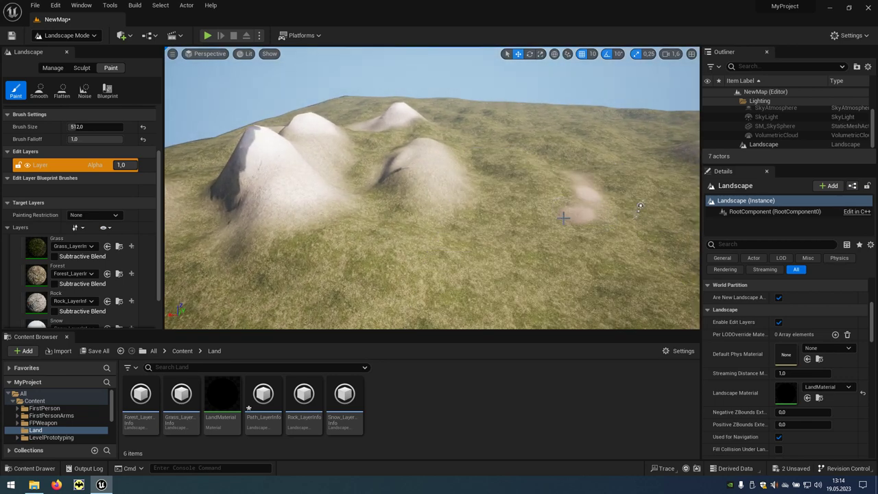
{"action": "left_click_drag", "start_coordinate": [525, 230], "coordinate": [428, 226]}
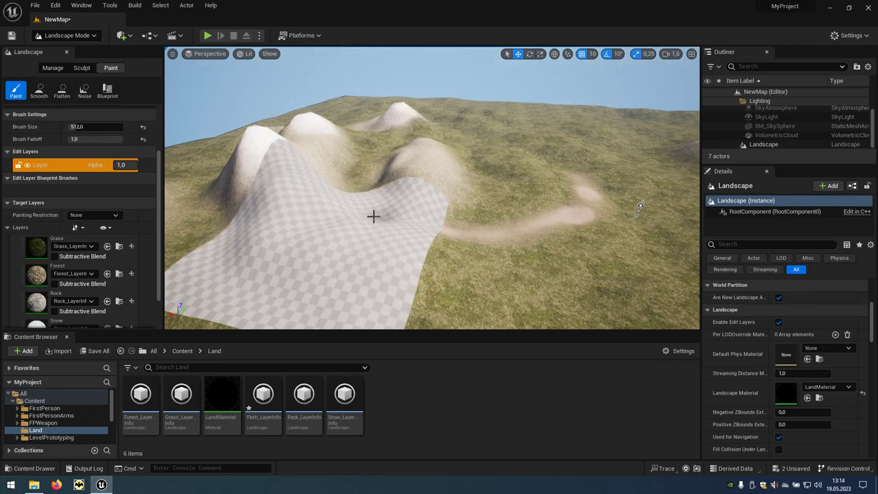
{"action": "mouse_move", "coordinate": [373, 216]}
{"action": "right_mouse_down"}
{"action": "mouse_move", "coordinate": [526, 212]}
{"action": "mouse_move", "coordinate": [472, 199]}
{"action": "right_mouse_up"}
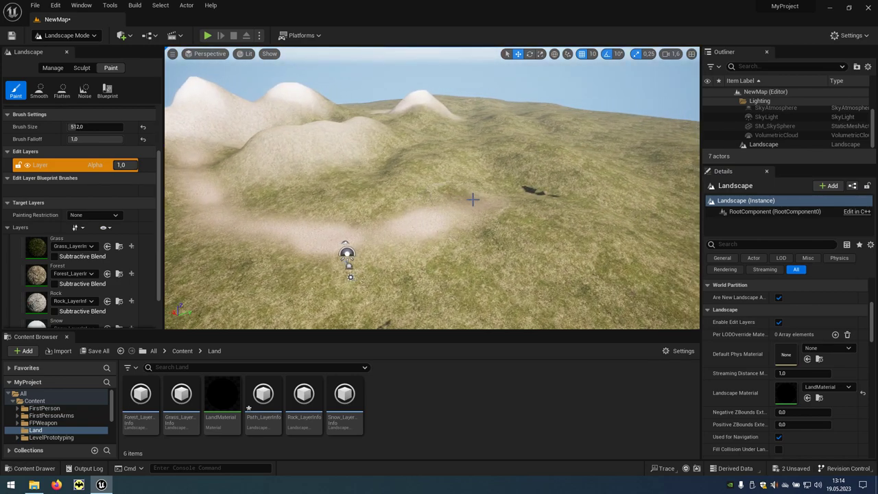
{"action": "mouse_move", "coordinate": [473, 198]}
{"action": "left_mouse_down"}
{"action": "mouse_move", "coordinate": [575, 198]}
{"action": "mouse_move", "coordinate": [447, 230]}
{"action": "mouse_move", "coordinate": [265, 227]}
{"action": "mouse_move", "coordinate": [352, 243]}
{"action": "mouse_move", "coordinate": [473, 198]}
{"action": "left_mouse_up"}
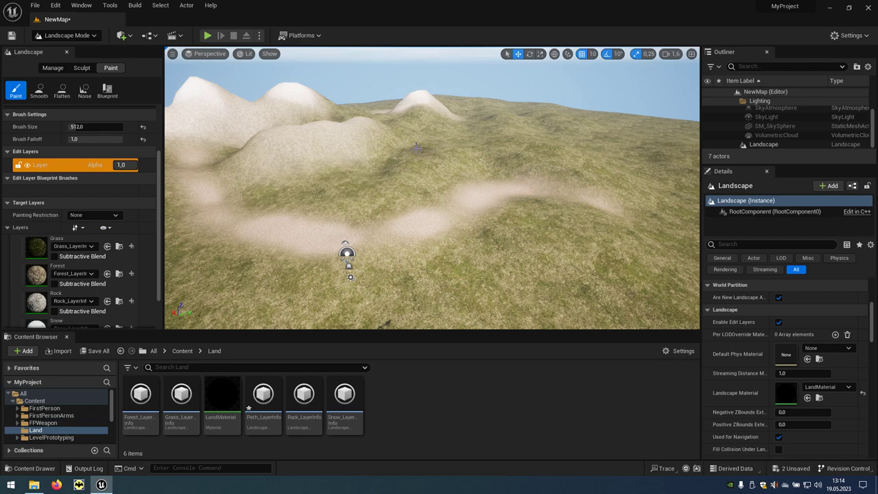
{"action": "right_click_drag", "start_coordinate": [266, 73], "coordinate": [280, 92]}
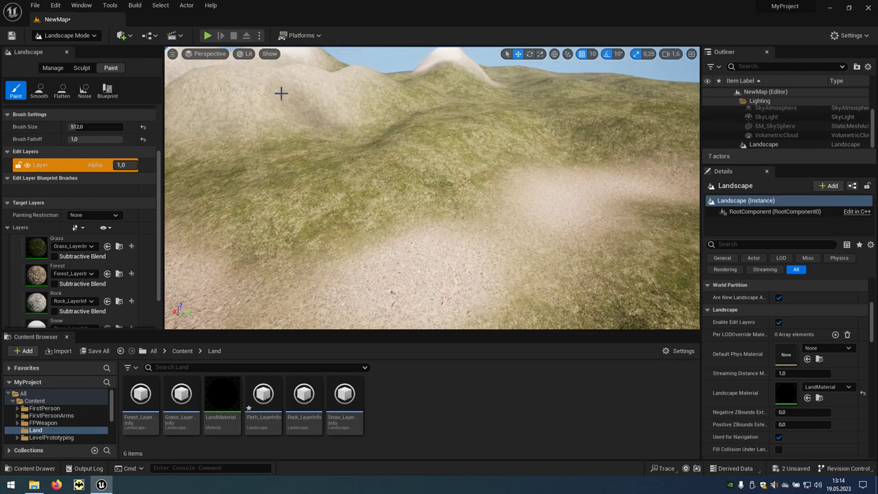
Step: Play-test by walking along the path, then paint a greener stroke on the hillside beside it
{"action": "left_click", "coordinate": [207, 36]}
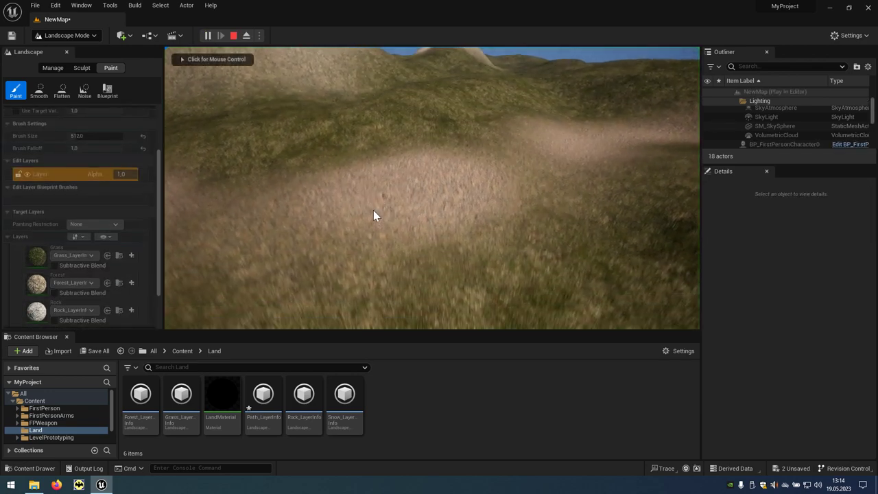
{"action": "key", "text": "w"}
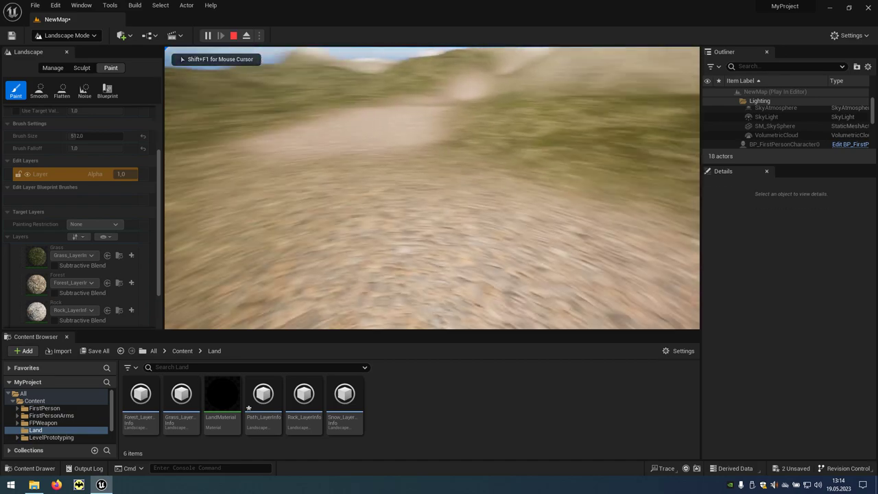
{"action": "key", "text": "w"}
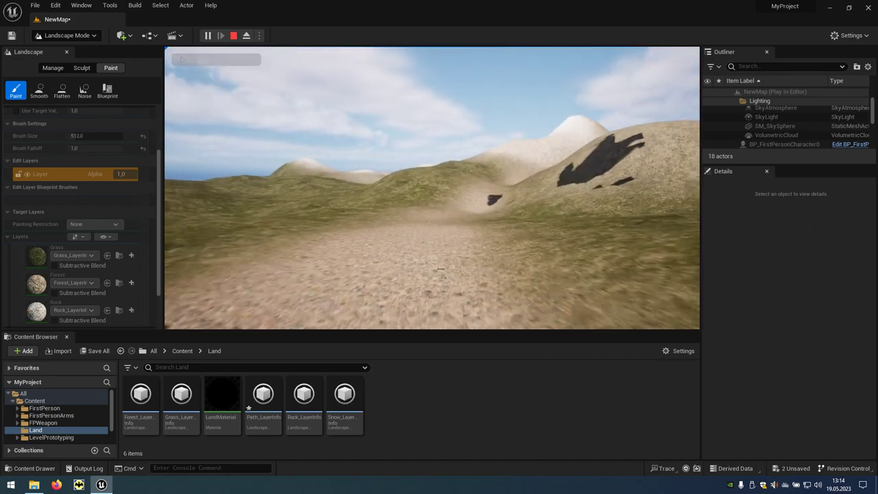
{"action": "key", "text": "w"}
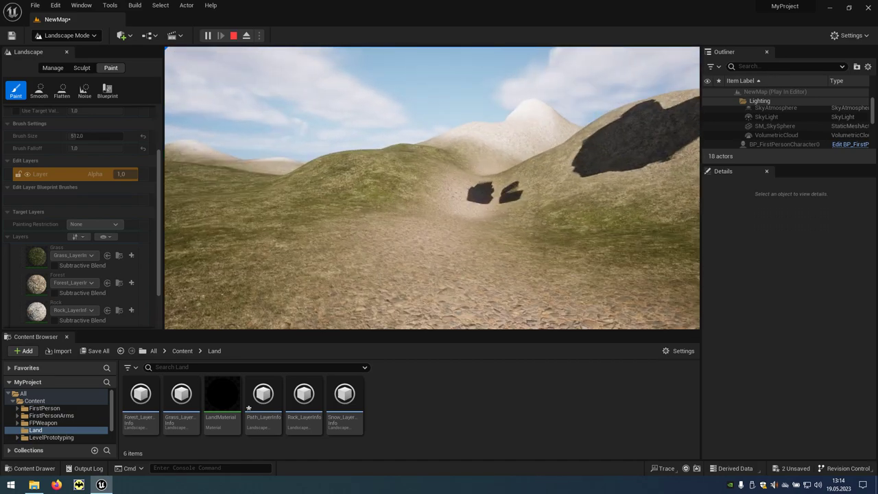
{"action": "key", "text": "Escape"}
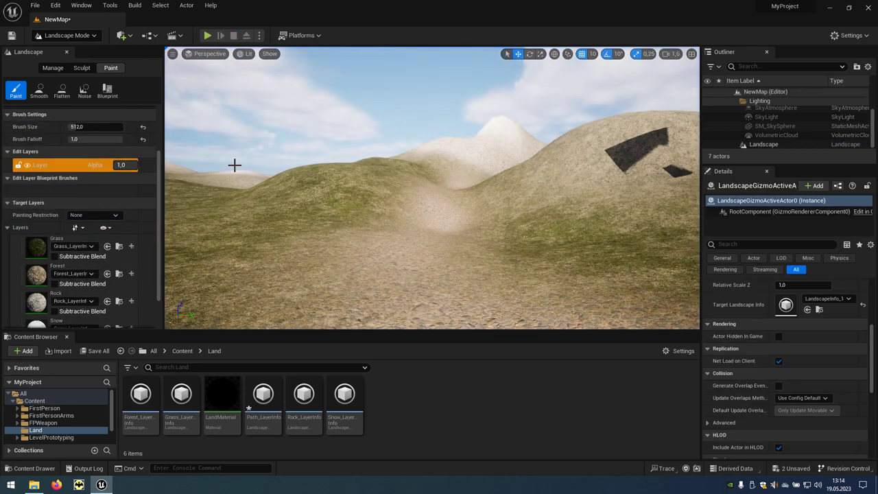
{"action": "left_click_drag", "start_coordinate": [235, 165], "coordinate": [416, 228]}
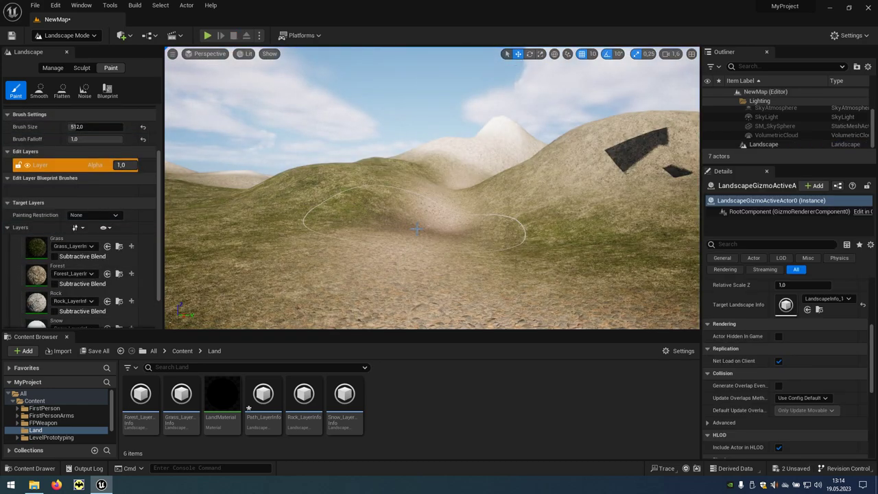